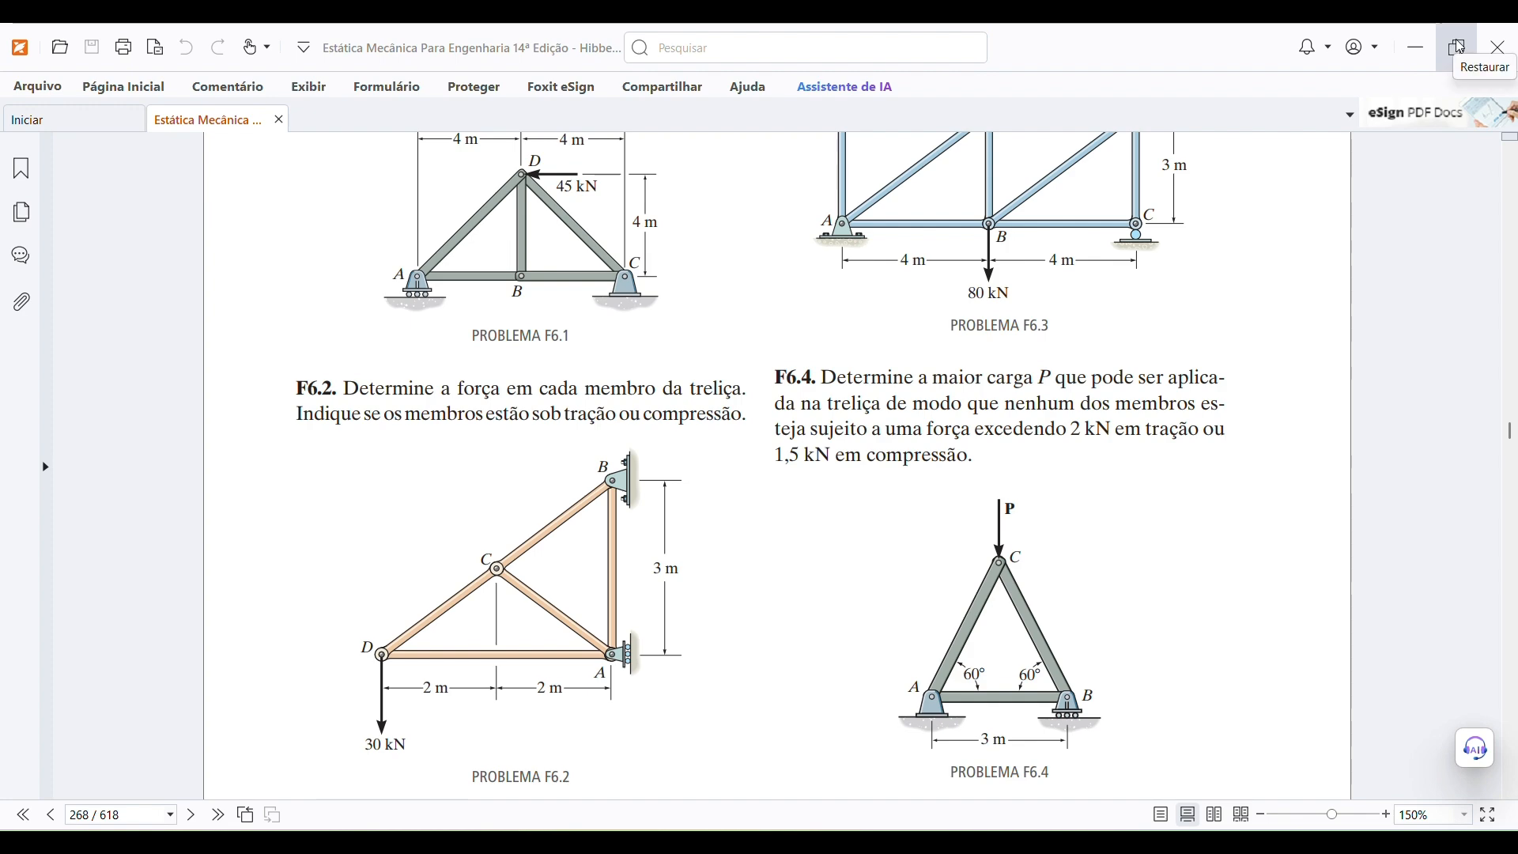
Place Ftool beside the PDF exercise and turn on the 1.00 m grid with snapping
mouse_move(1458, 56)
left_click(1328, 90)
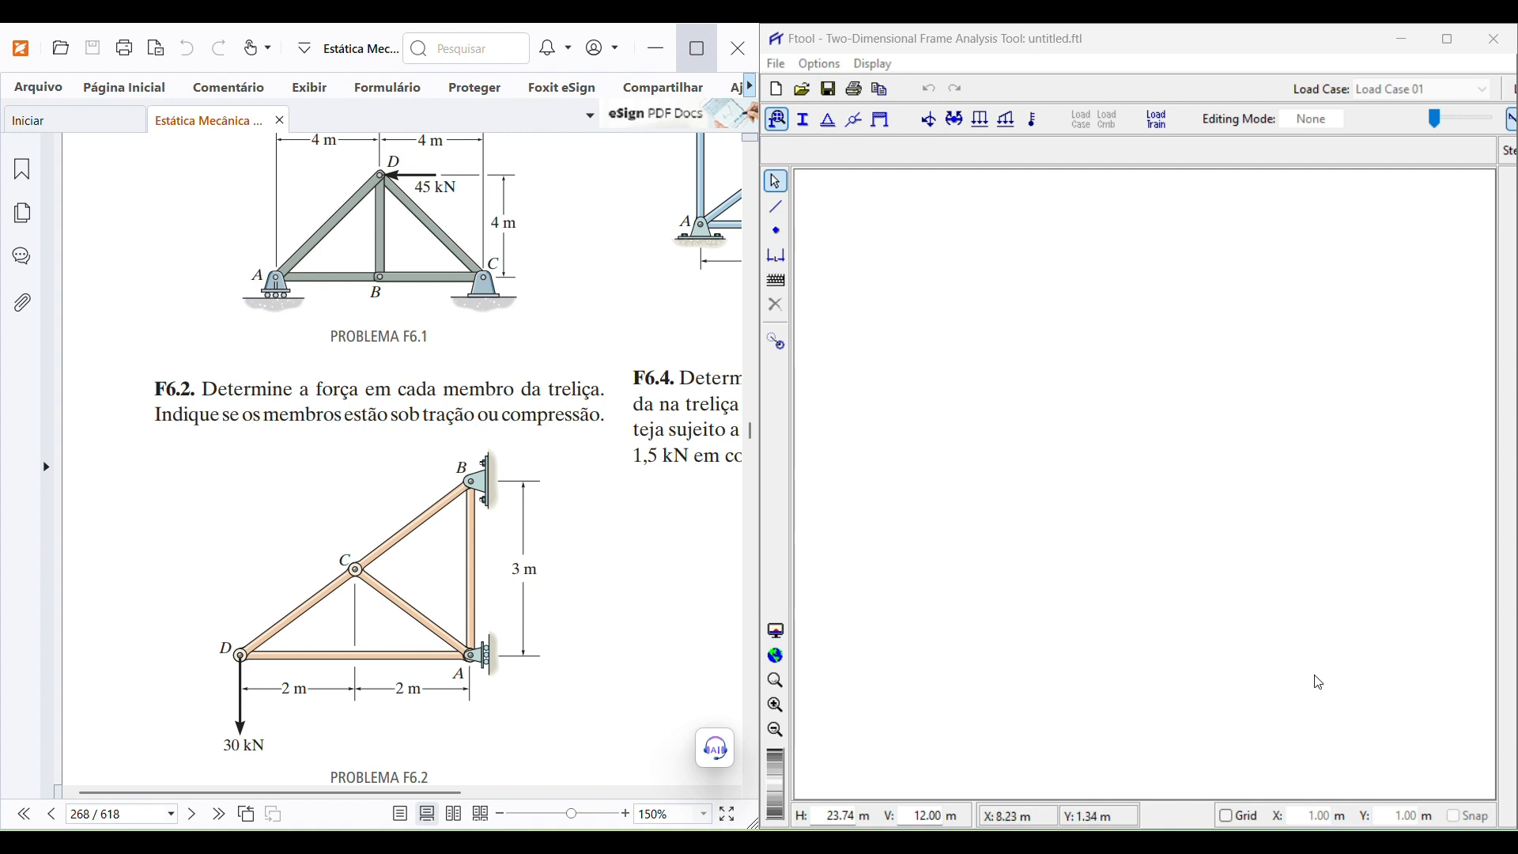
left_click(1227, 816)
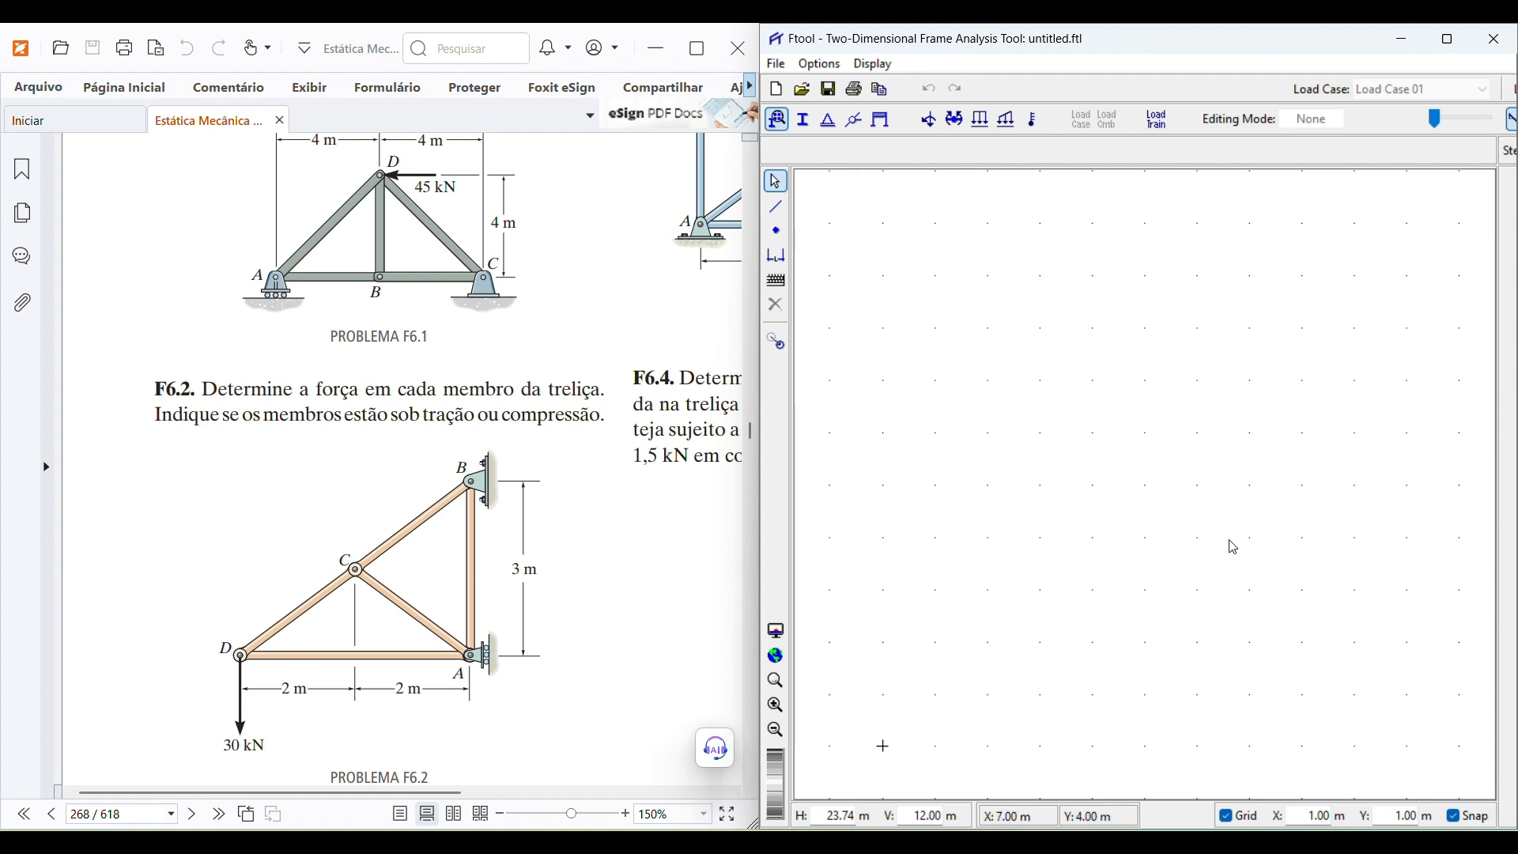
Draw the 4 m bottom member from (1, 4) to (5, 4) and the 3 m vertical member up to (5, 7)
left_click(775, 207)
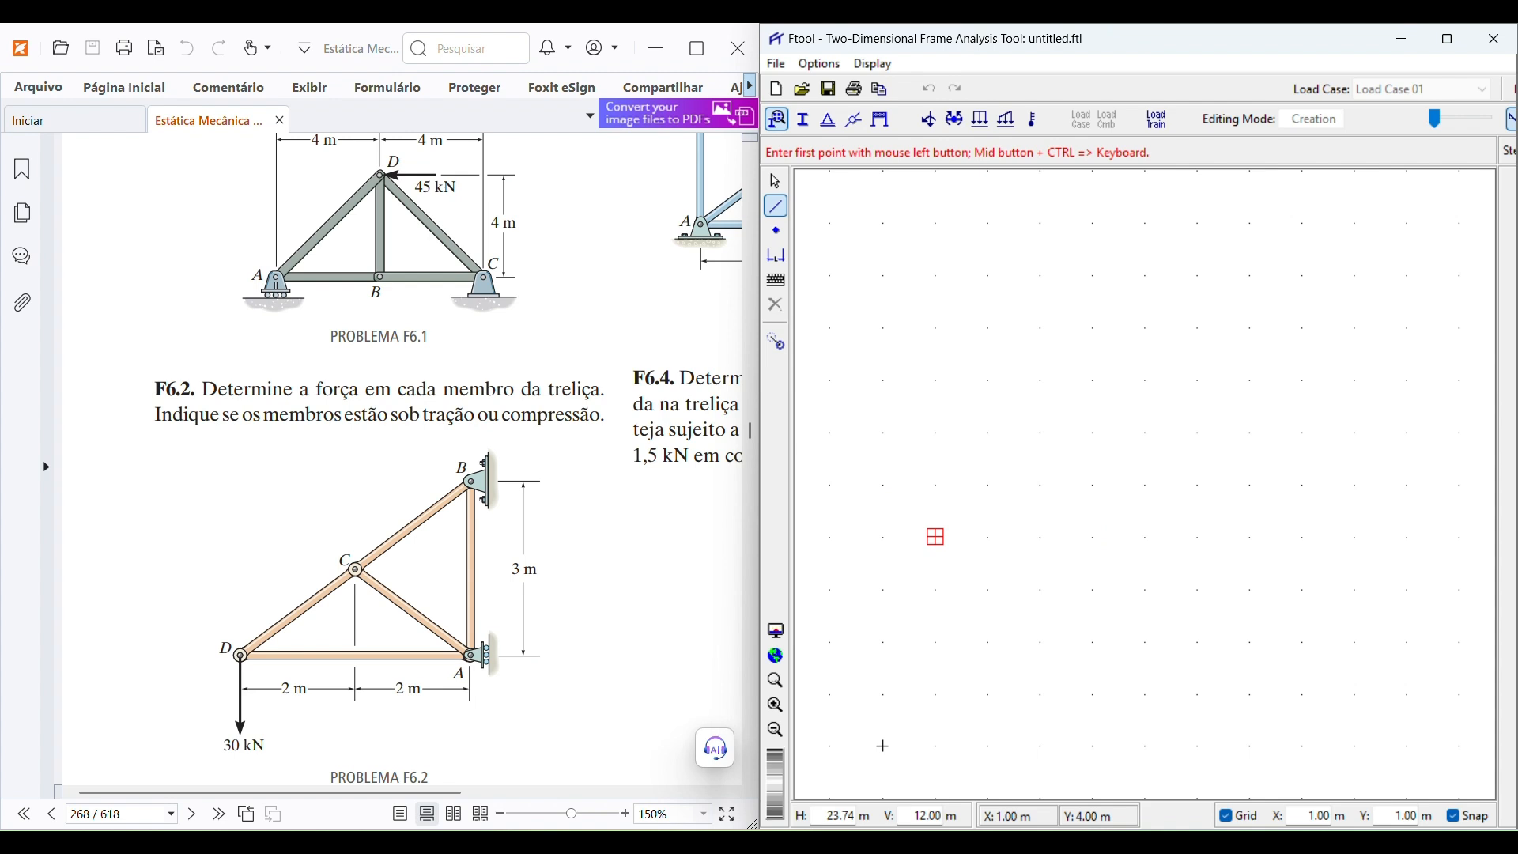
left_click(935, 536)
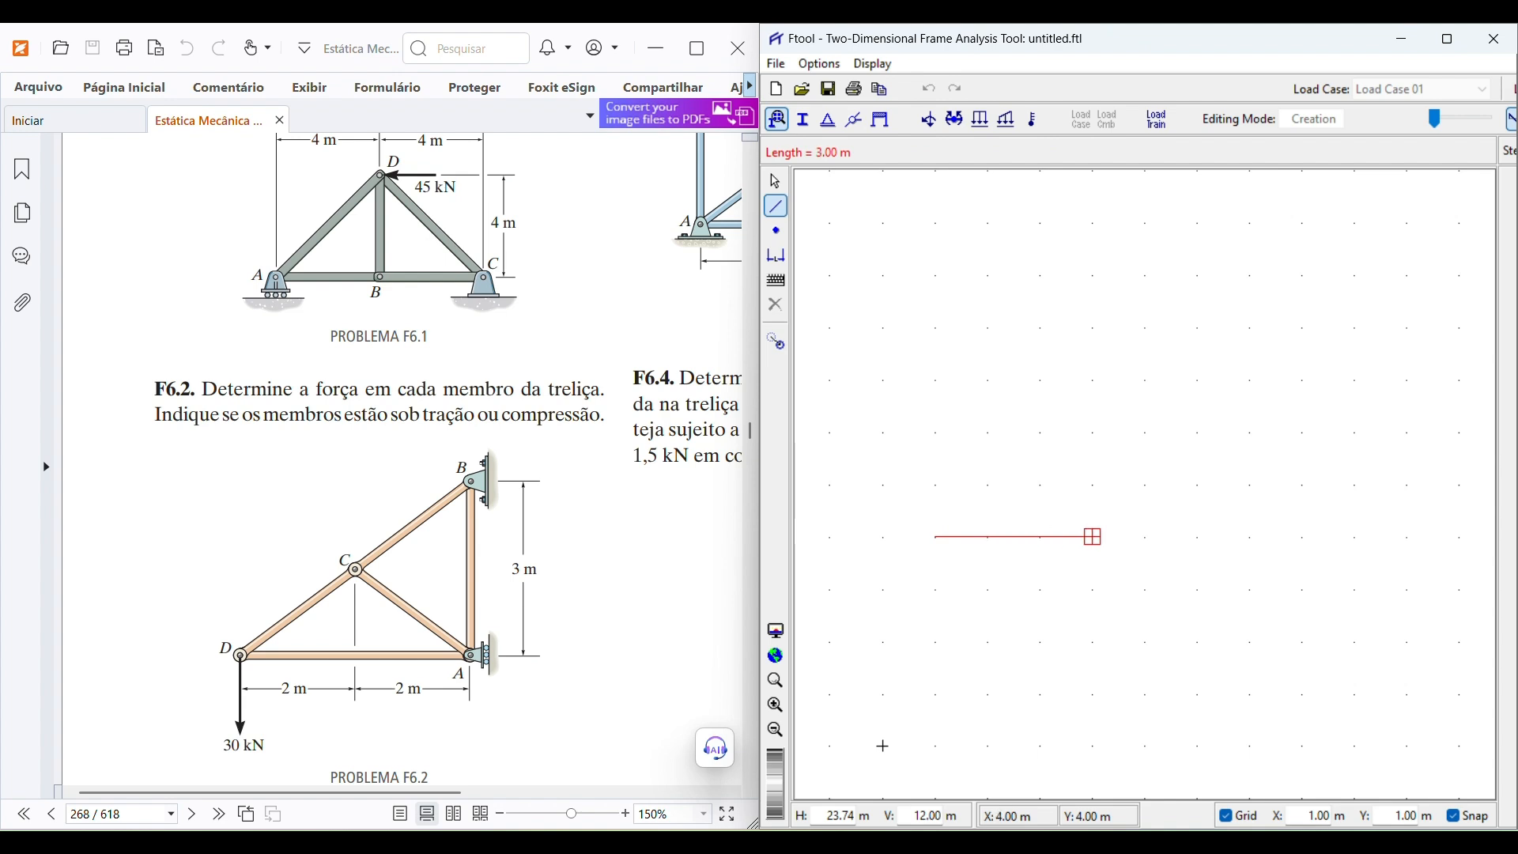
left_click(1146, 537)
left_click(1145, 537)
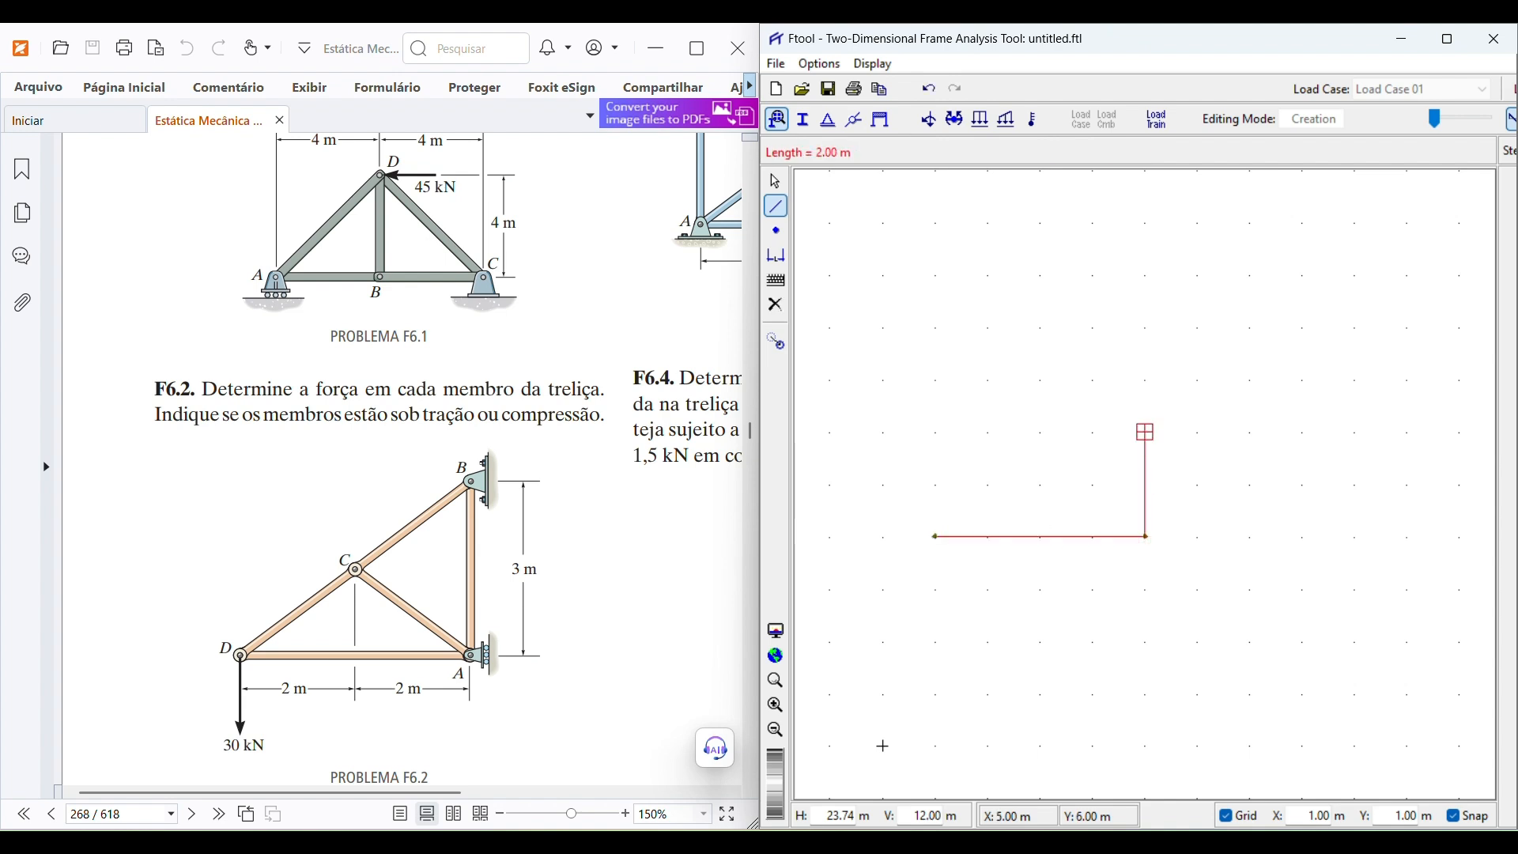
left_click(1146, 380)
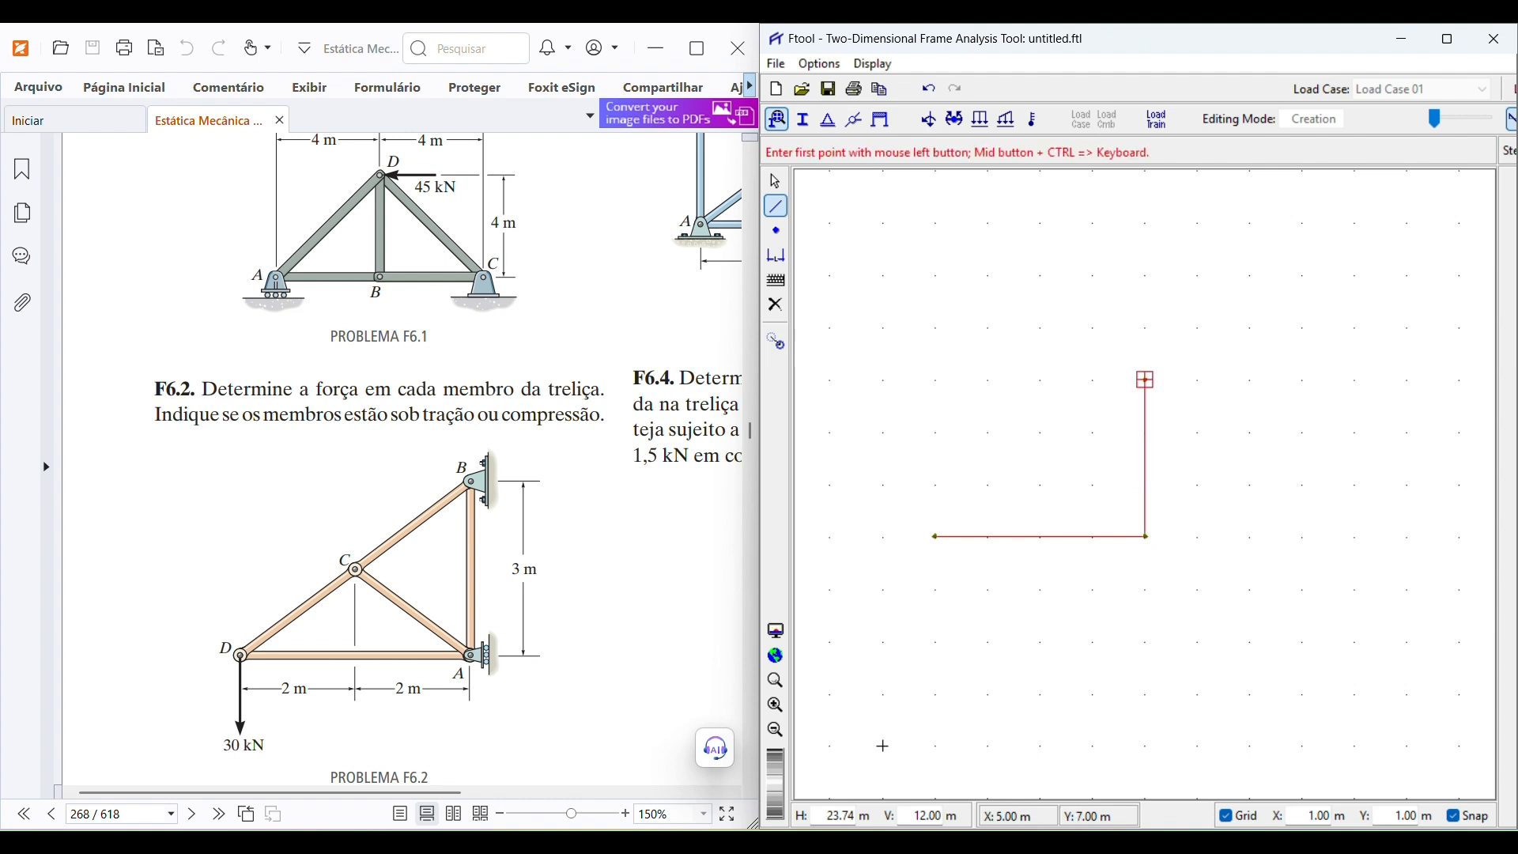
Close the truss triangle with a diagonal member from the top node (5, 7) back to the node at (1, 4)
left_click(1145, 380)
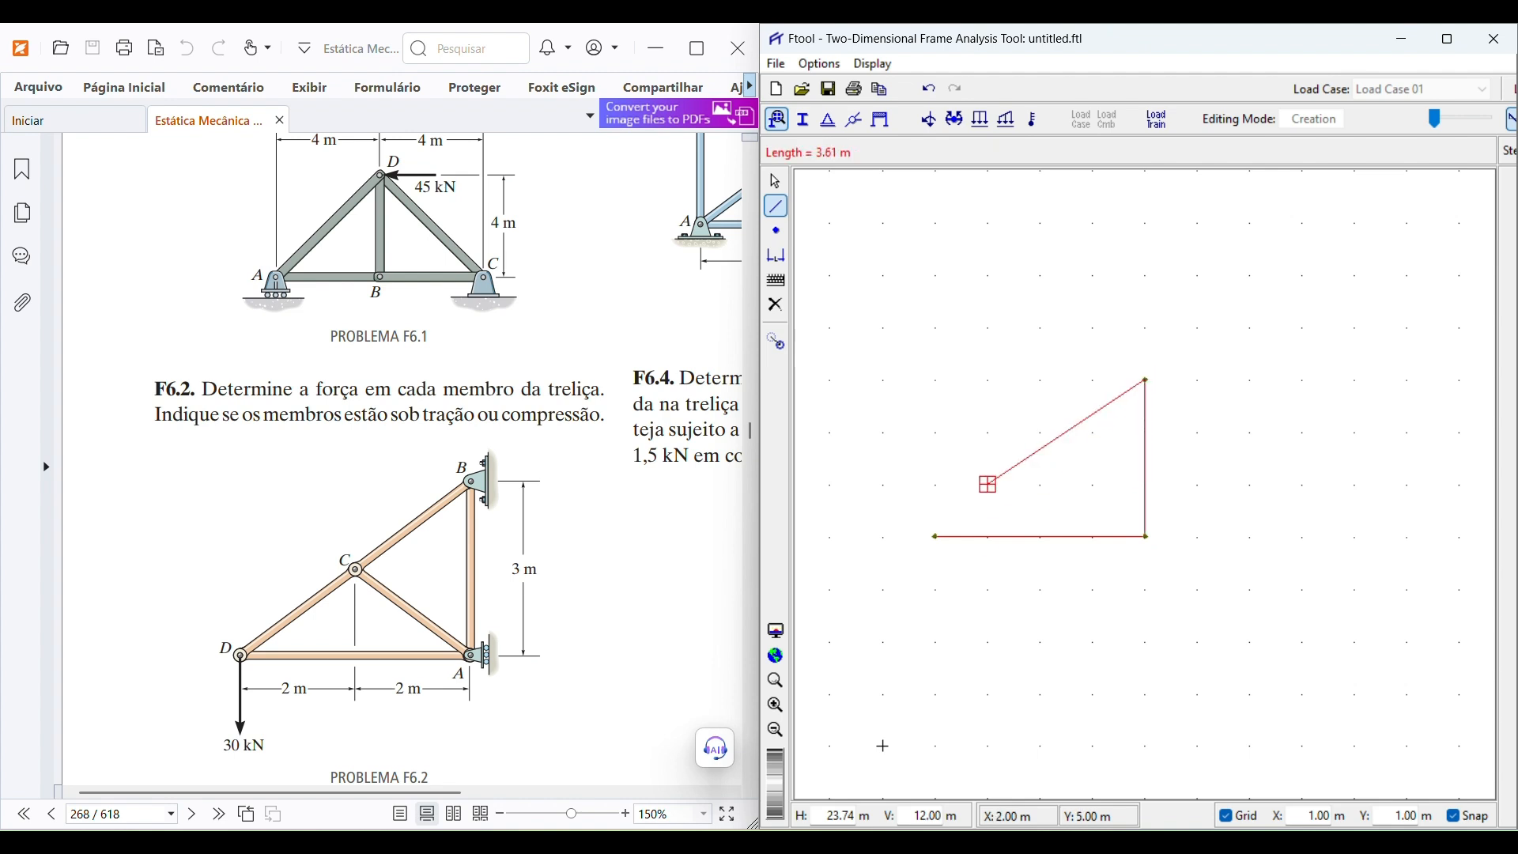
left_click(935, 537)
key("Escape")
left_click_drag(948, 510, 1038, 460)
scroll(1166, 482, "up", 3)
left_click_drag(1190, 434, 1239, 547)
scroll(1197, 516, "down", 1)
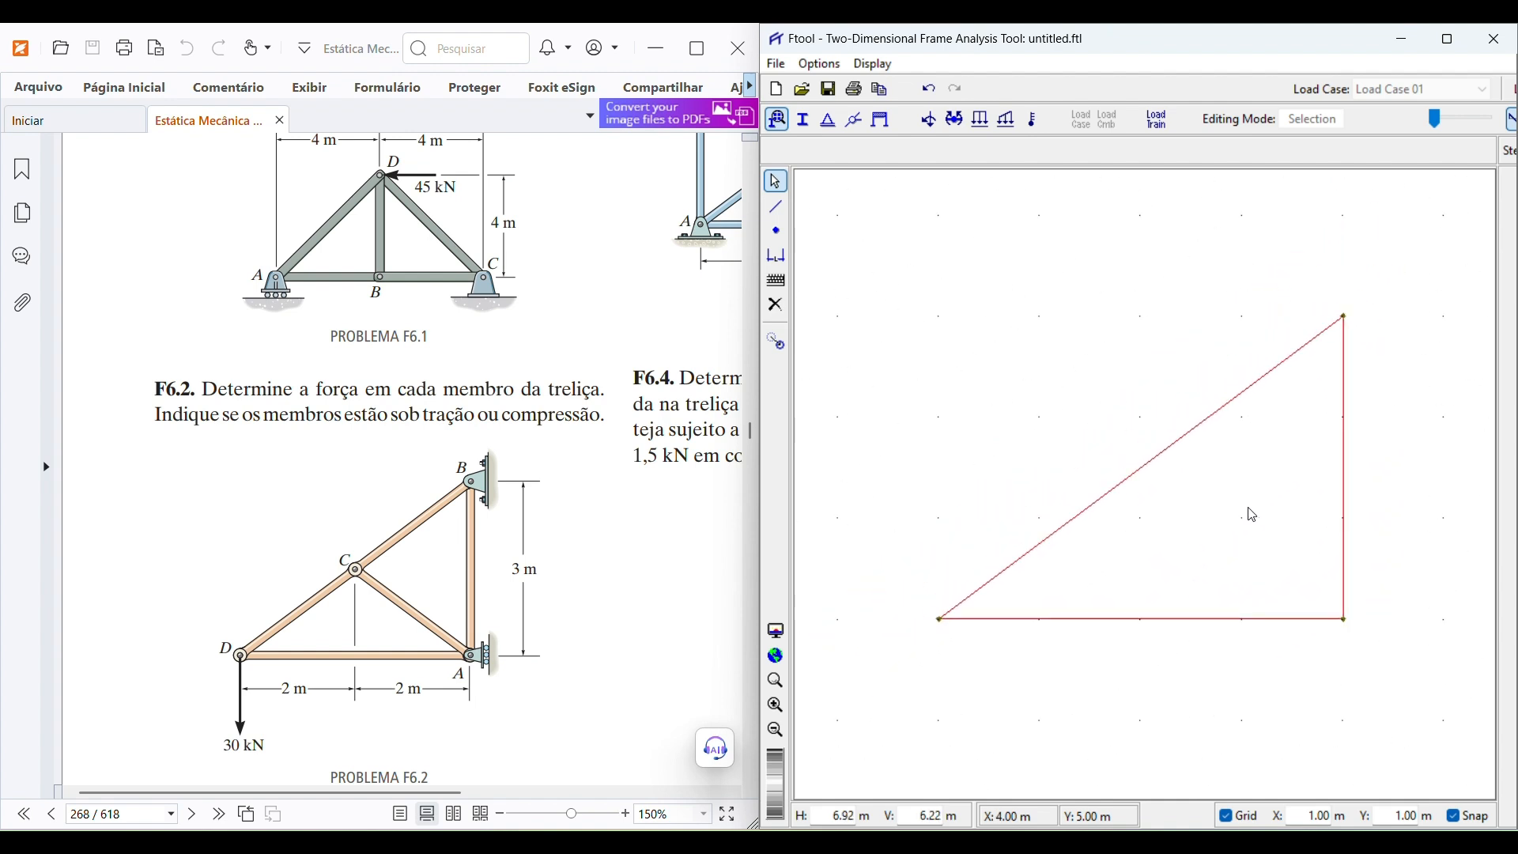
mouse_move(1183, 562)
left_mouse_down()
mouse_move(1193, 586)
mouse_move(1162, 613)
mouse_move(1182, 577)
mouse_move(1186, 593)
mouse_move(1165, 570)
mouse_move(1128, 583)
mouse_move(1179, 576)
left_mouse_up()
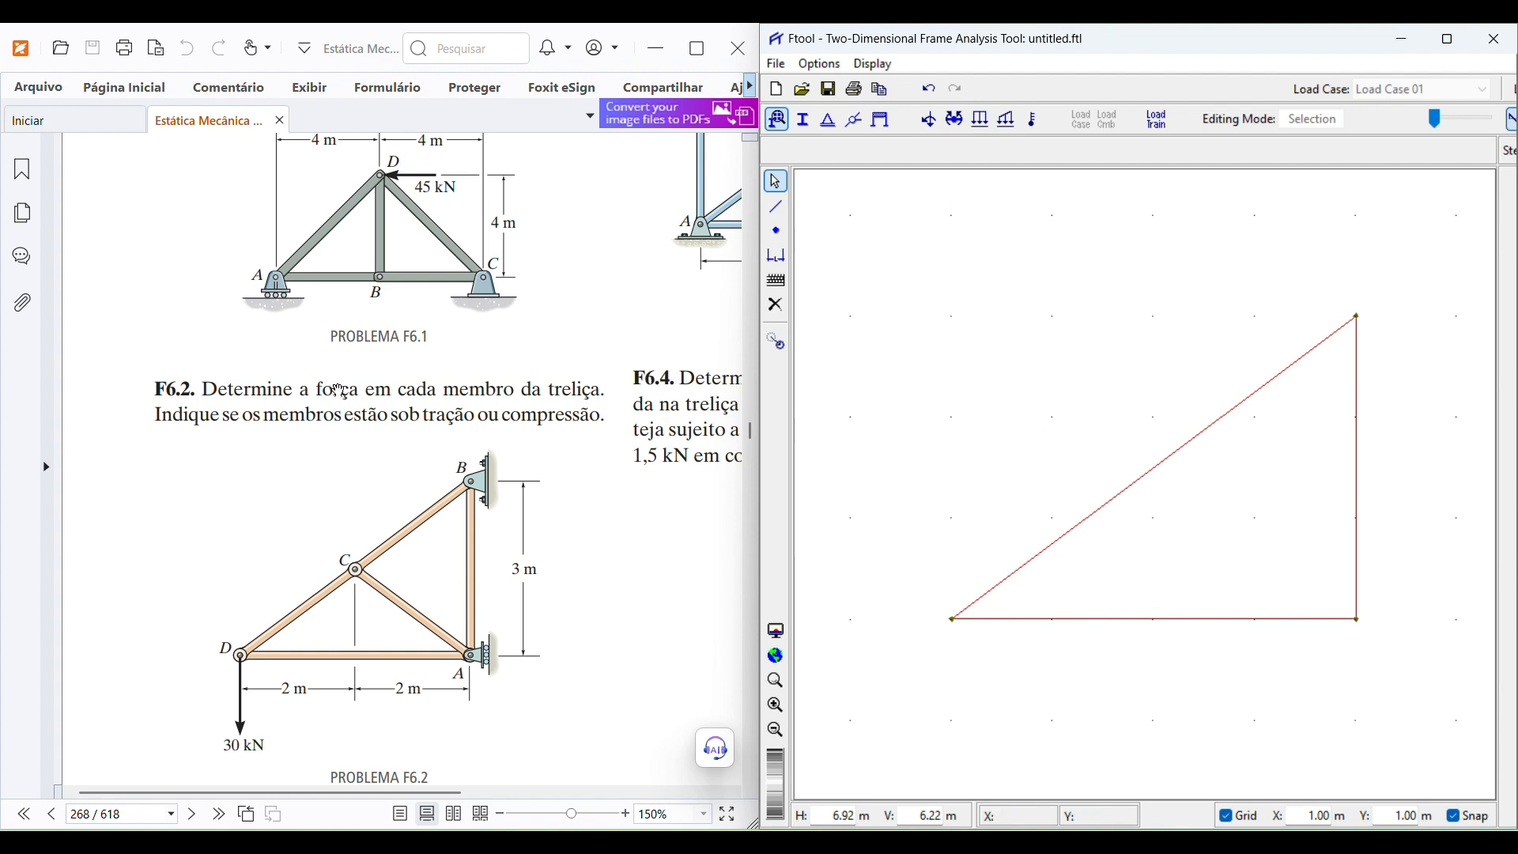
With the PDF pencil, sketch a vertical line through node C in the F6.2 figure and mark that node
left_click(231, 86)
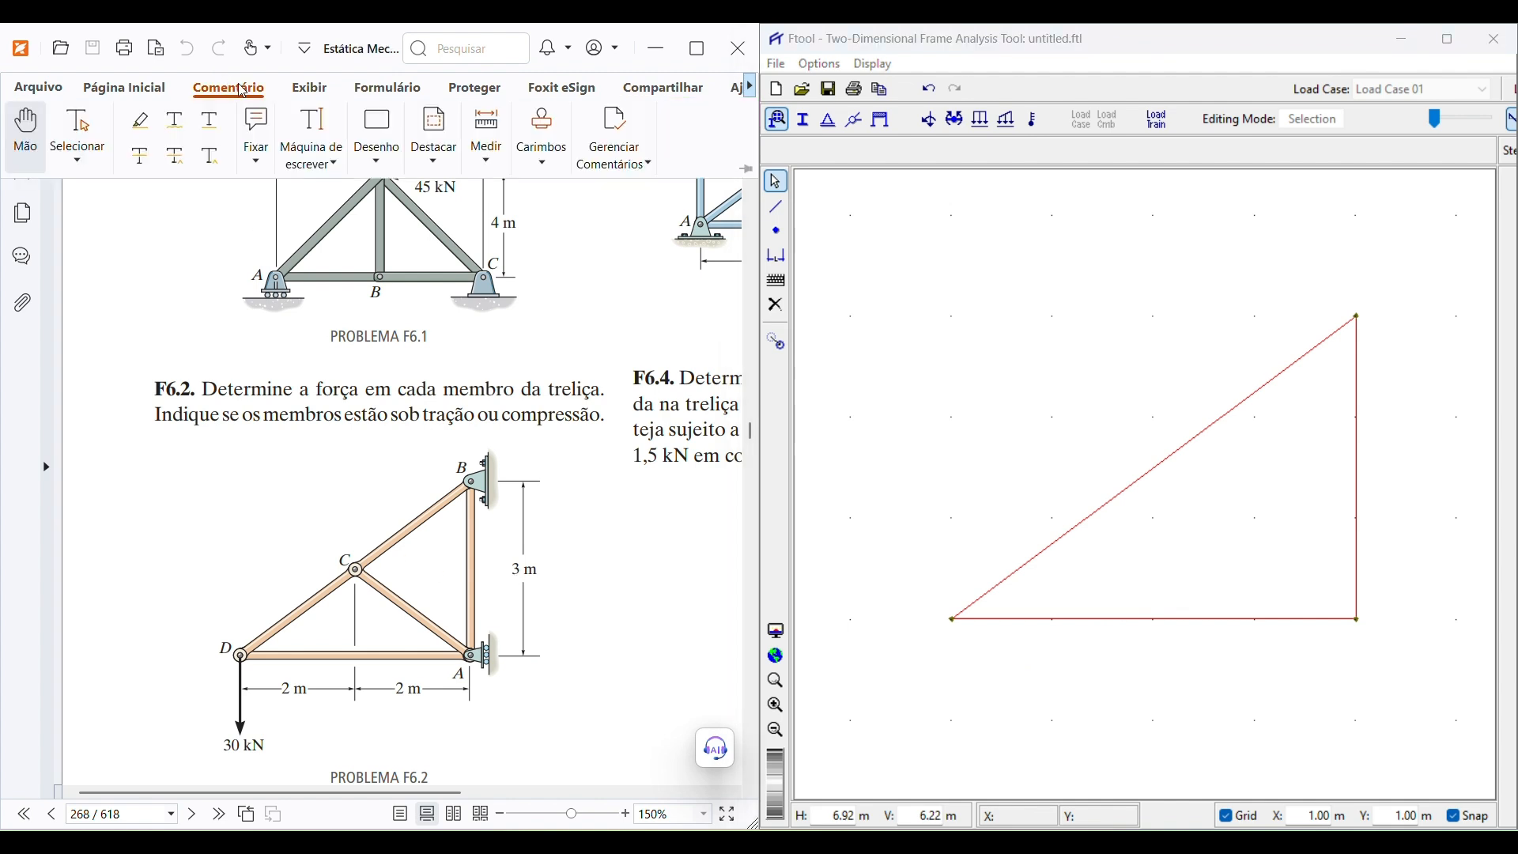
left_click(377, 130)
left_click(445, 215)
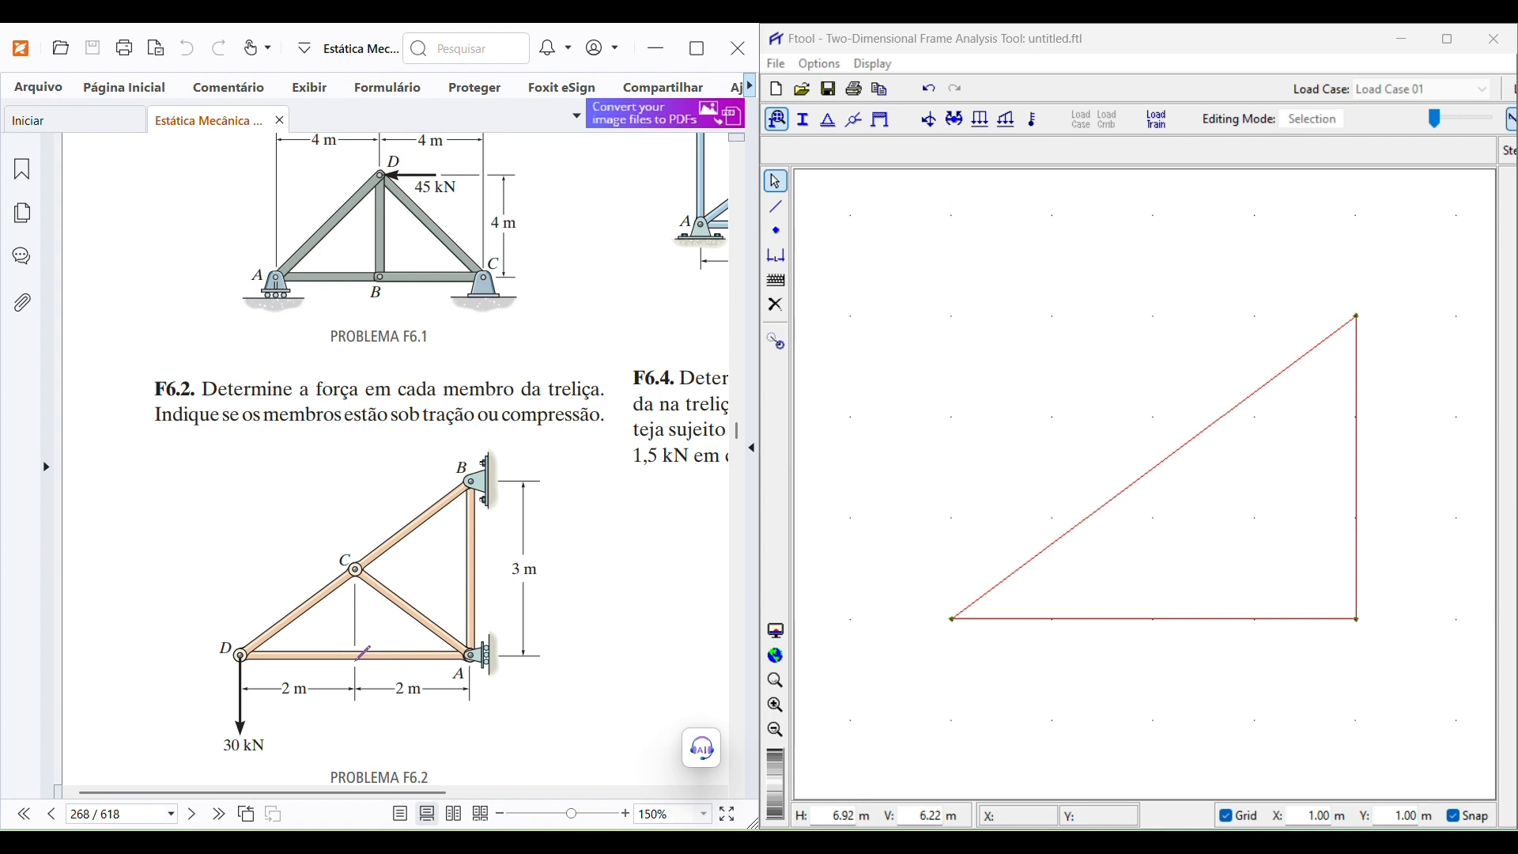
left_click_drag(358, 658, 358, 503)
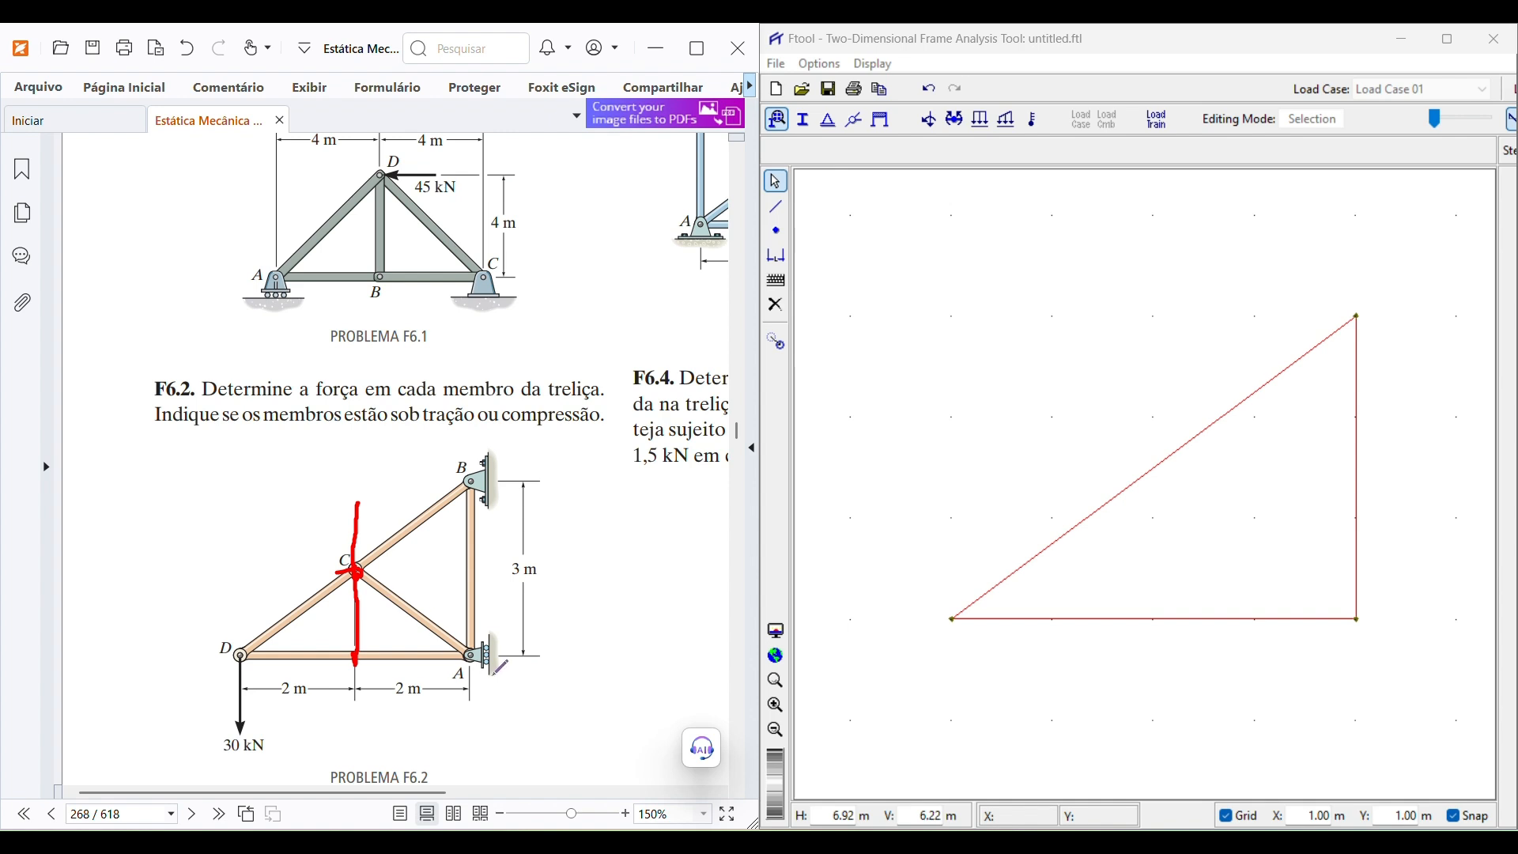
In Ftool, draw a 2 m vertical auxiliary member from (3, 4) to (3, 6), crossing the diagonal
left_click(775, 206)
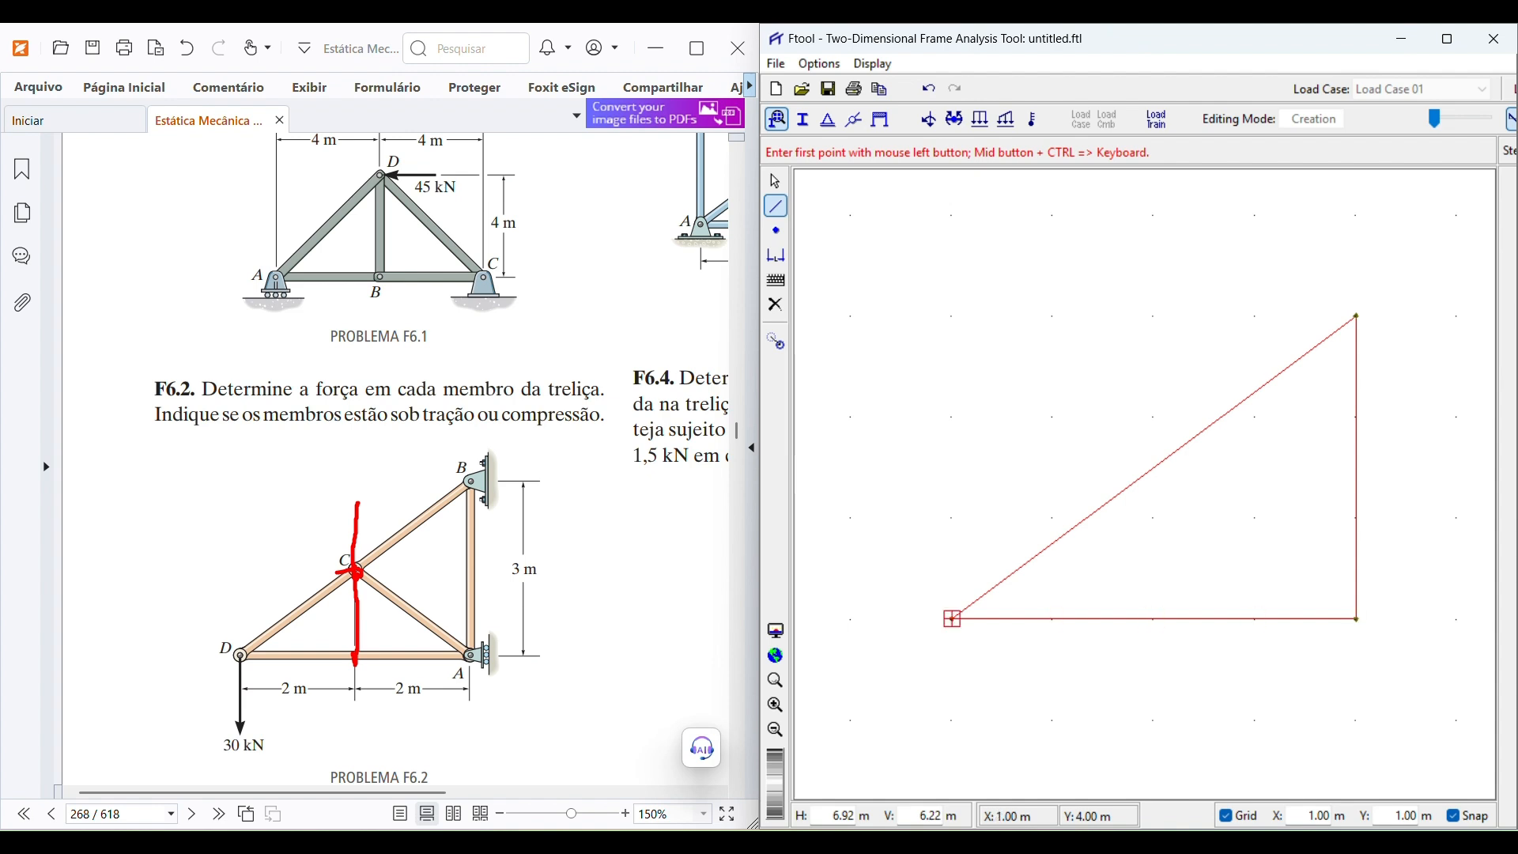
left_click(1155, 619)
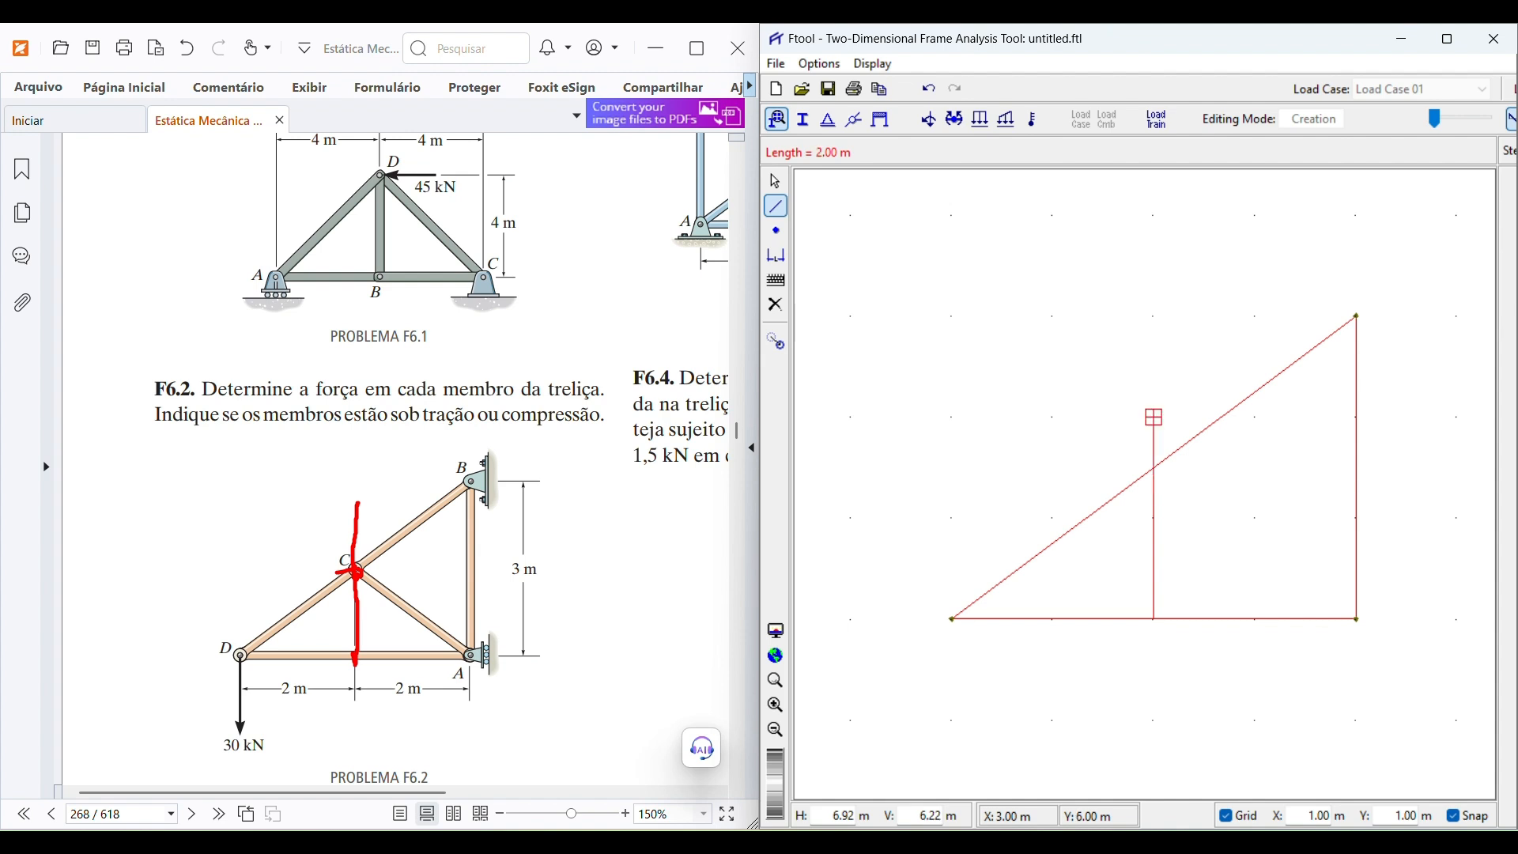
left_click(1155, 417)
key("Escape")
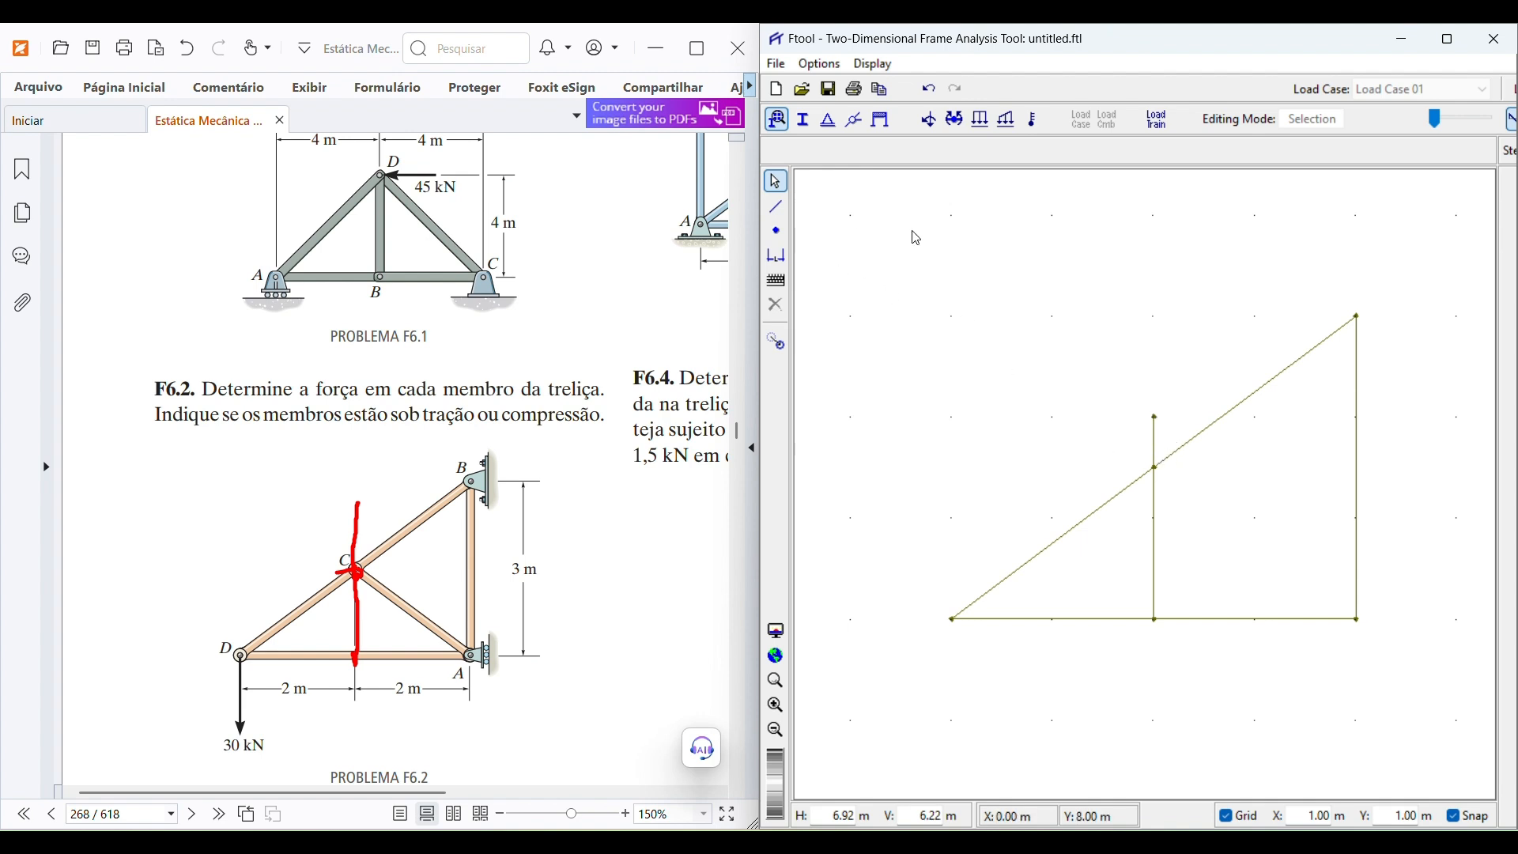
With snapping temporarily off, draw a member from the intersection node at (3, 5.5) to the corner node at (5, 4), and re-enable snapping
left_click(780, 210)
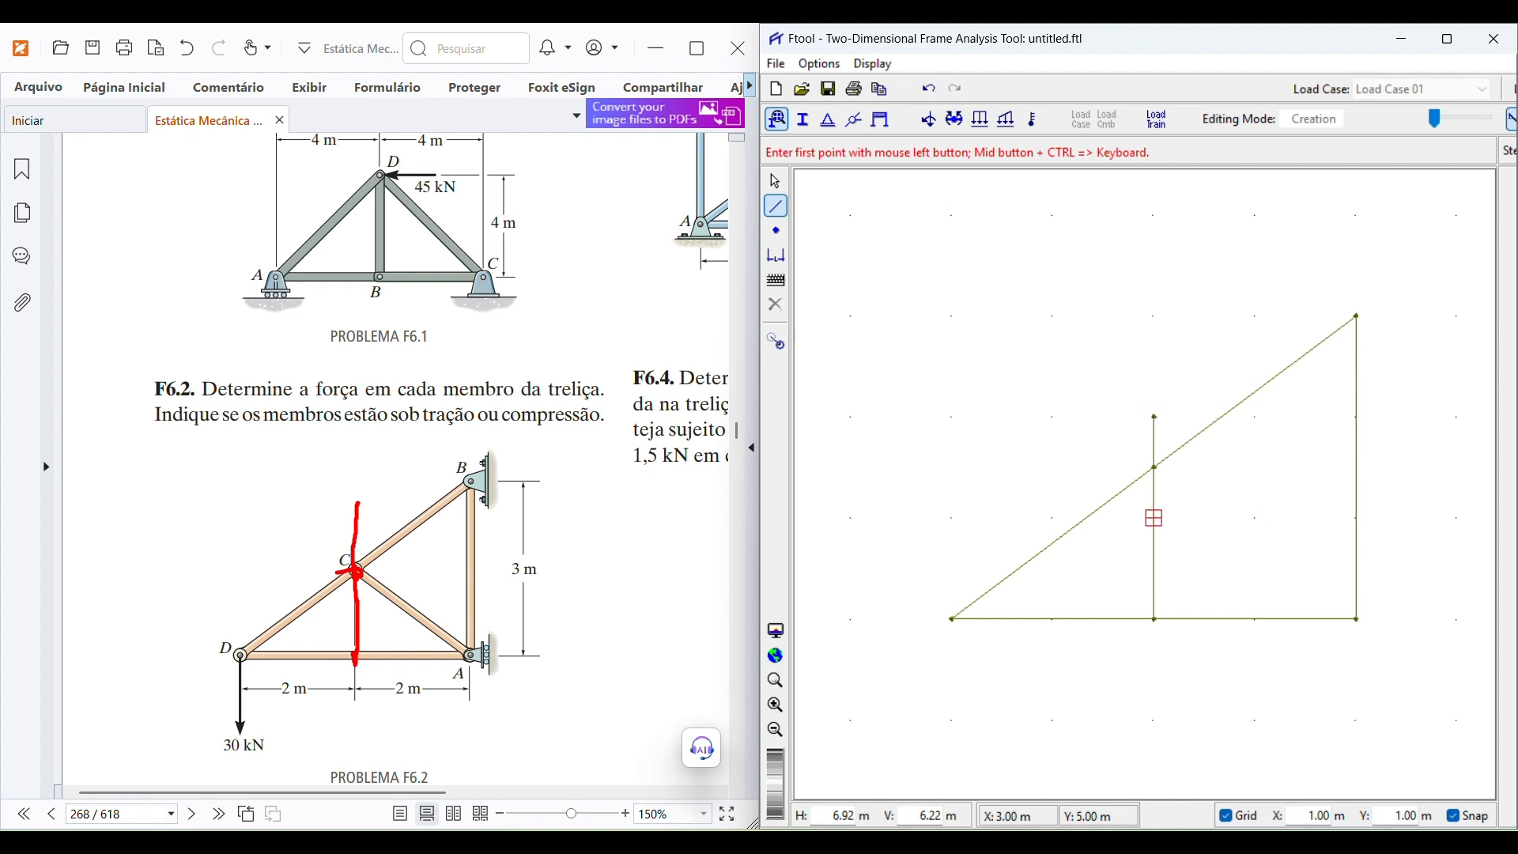
key("Escape")
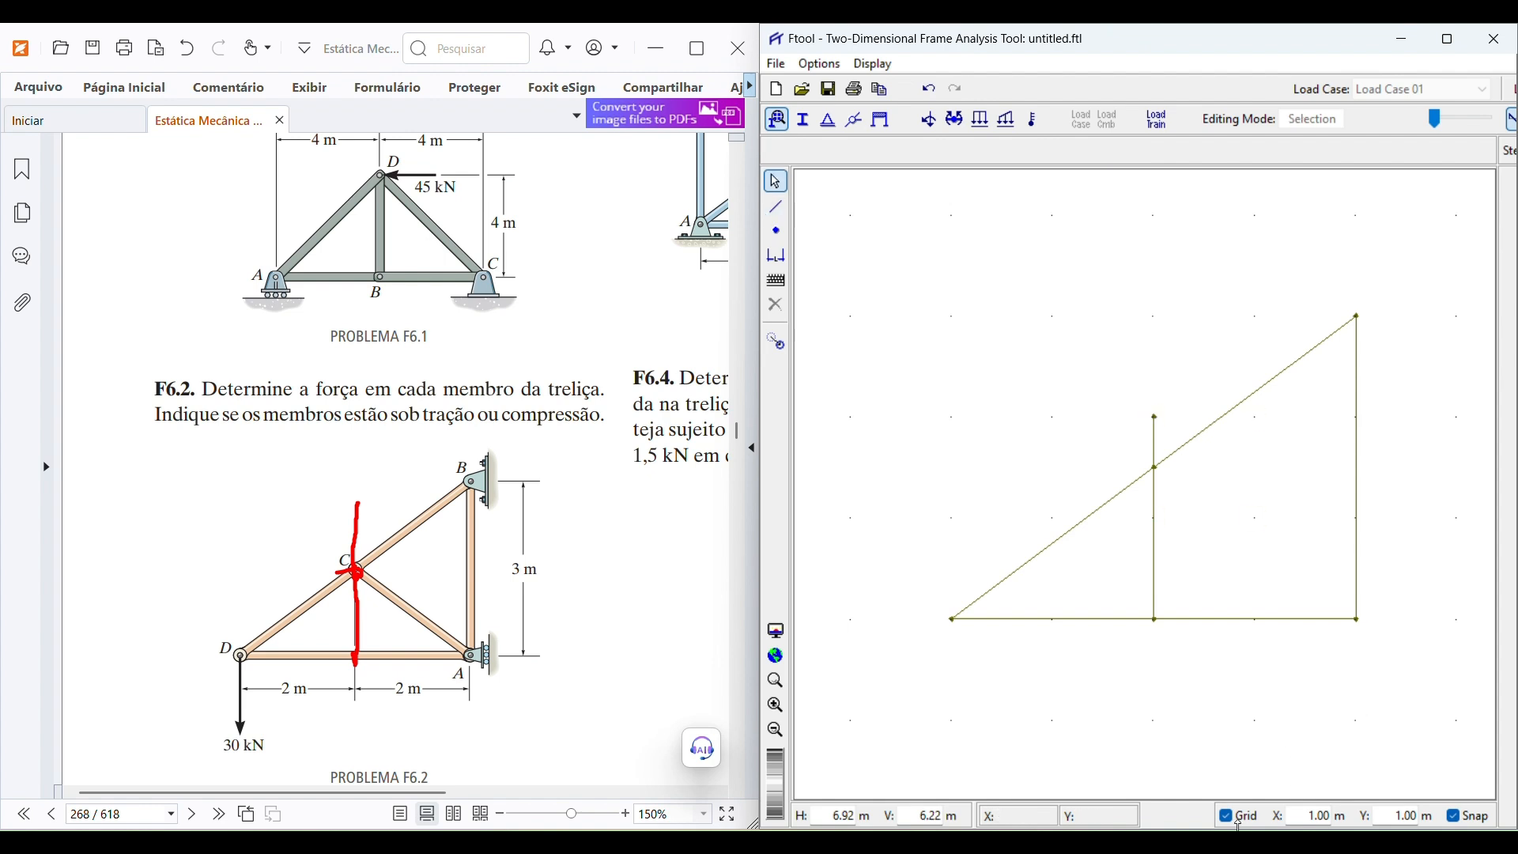
left_click(1454, 816)
left_click(776, 206)
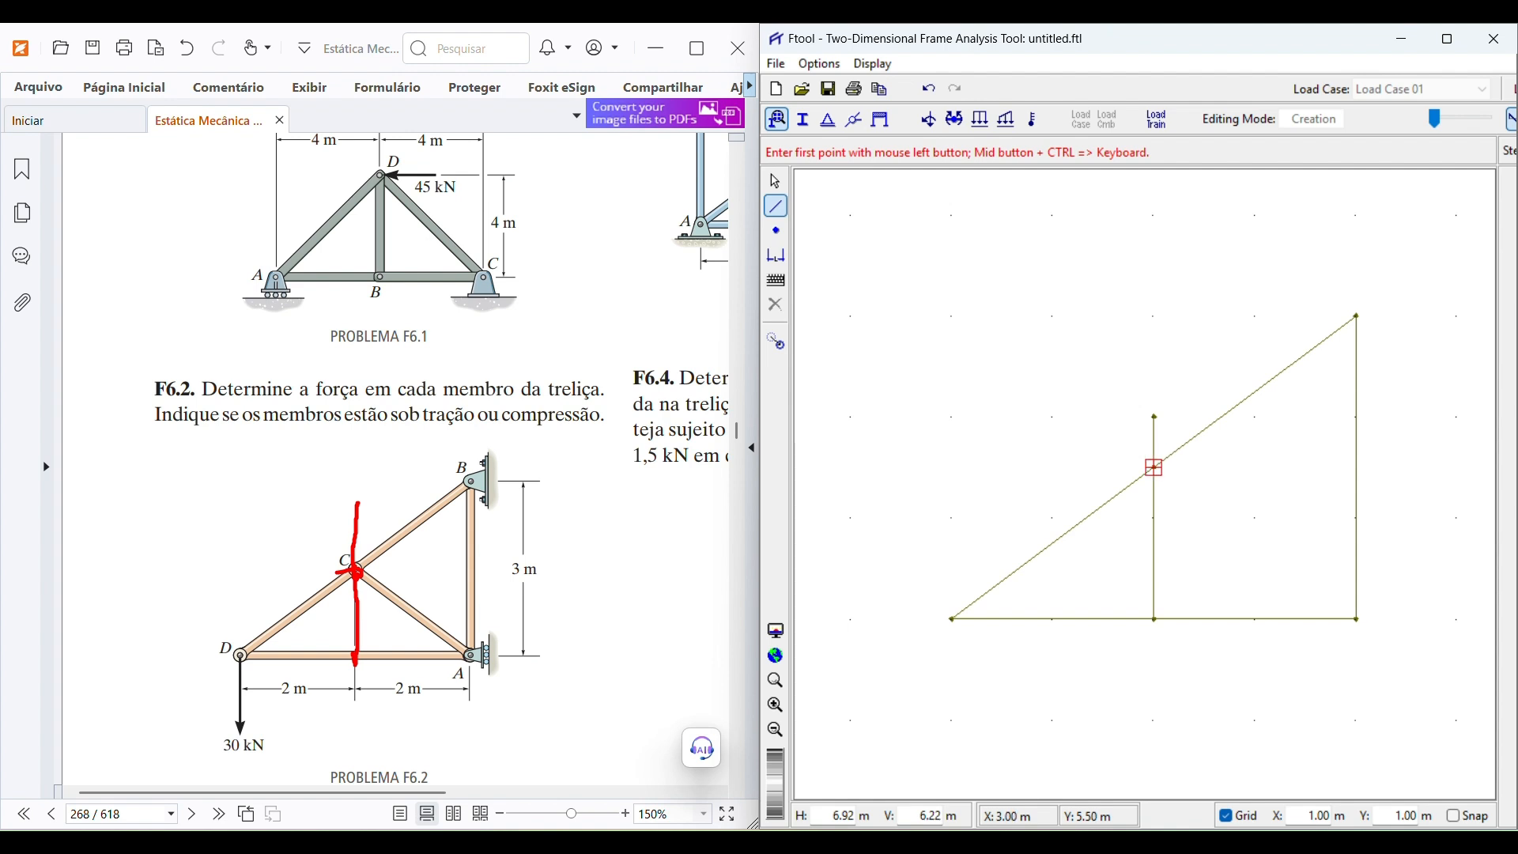
left_click(1154, 467)
left_click(1356, 620)
key("Escape")
left_click(1328, 674)
left_click(1459, 823)
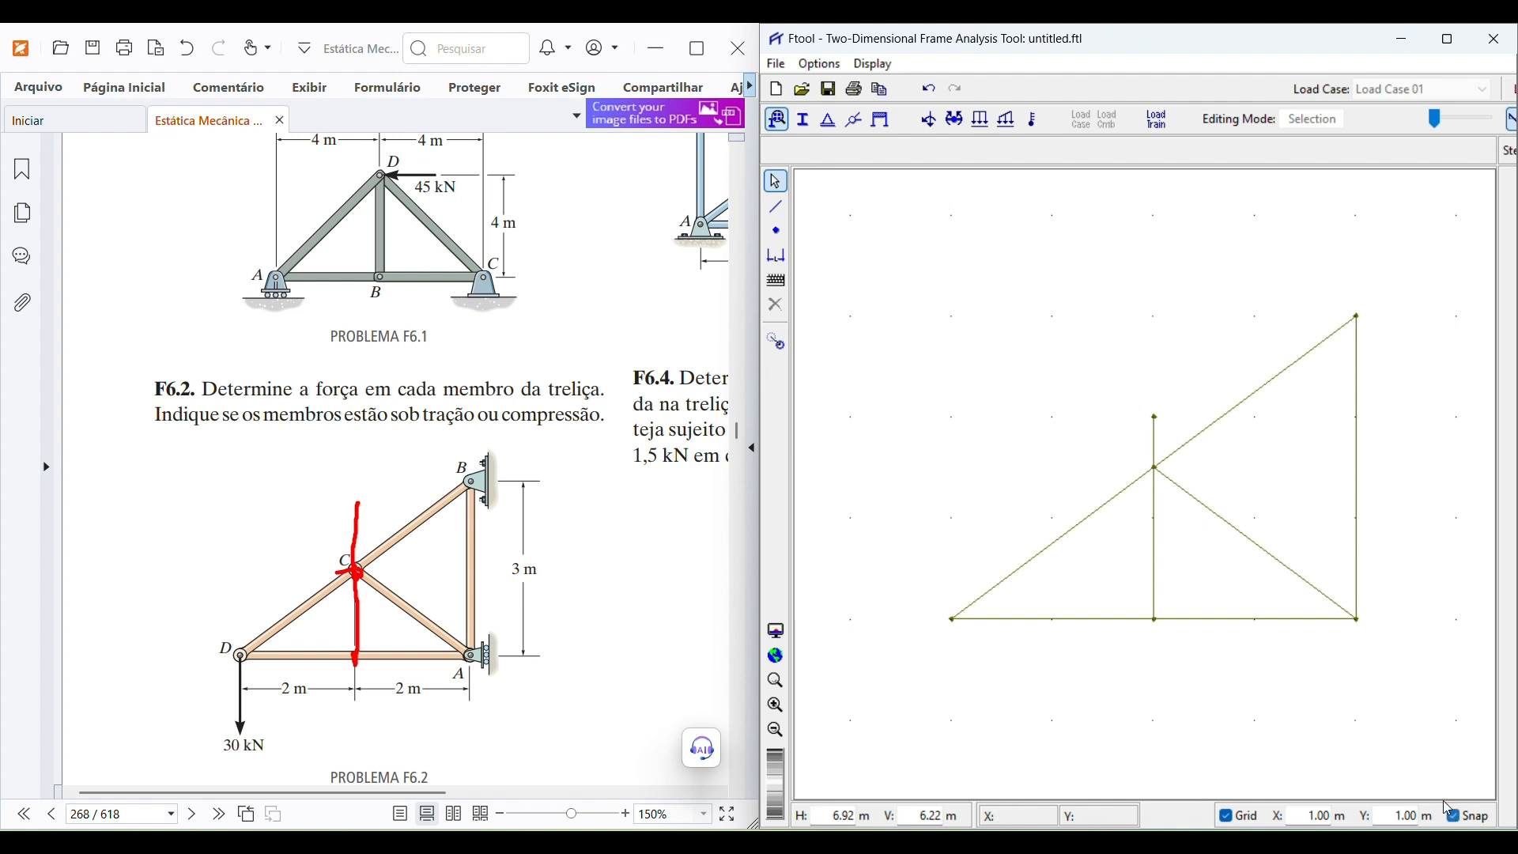
Delete both segments of the vertical auxiliary member, above and below the diagonal
left_click_drag(1180, 393, 1139, 450)
key("Delete")
left_click_drag(1205, 593, 1138, 561)
key("Delete")
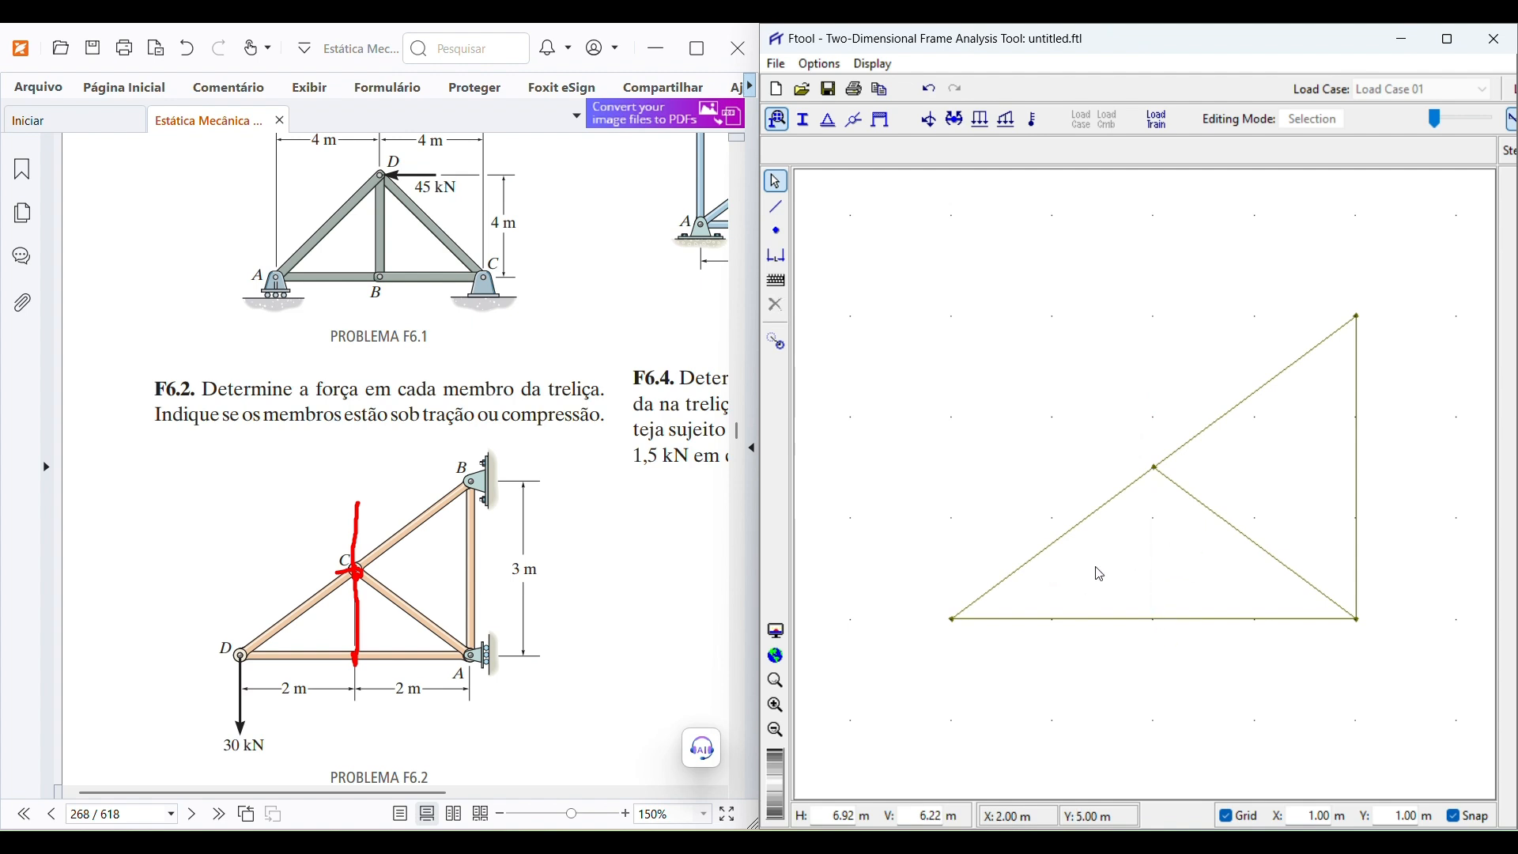
scroll(1330, 445, "down", 1)
mouse_move(1308, 441)
left_mouse_down()
mouse_move(1246, 461)
mouse_move(1296, 456)
mouse_move(1244, 525)
mouse_move(1268, 515)
left_mouse_up()
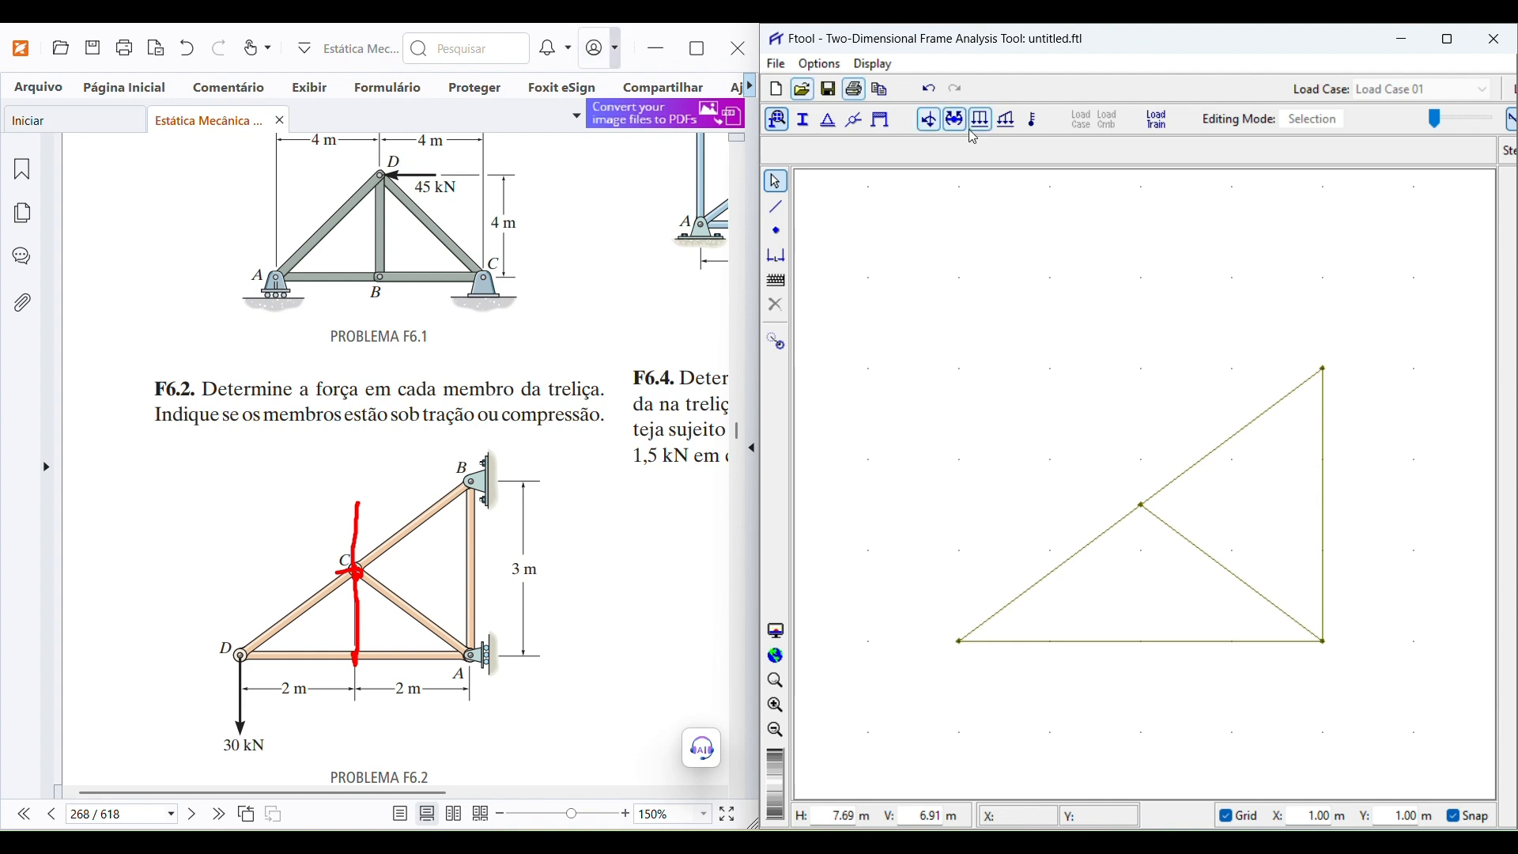
Maximize the Ftool window and apply rotation releases at both ends of all truss members
left_click(855, 121)
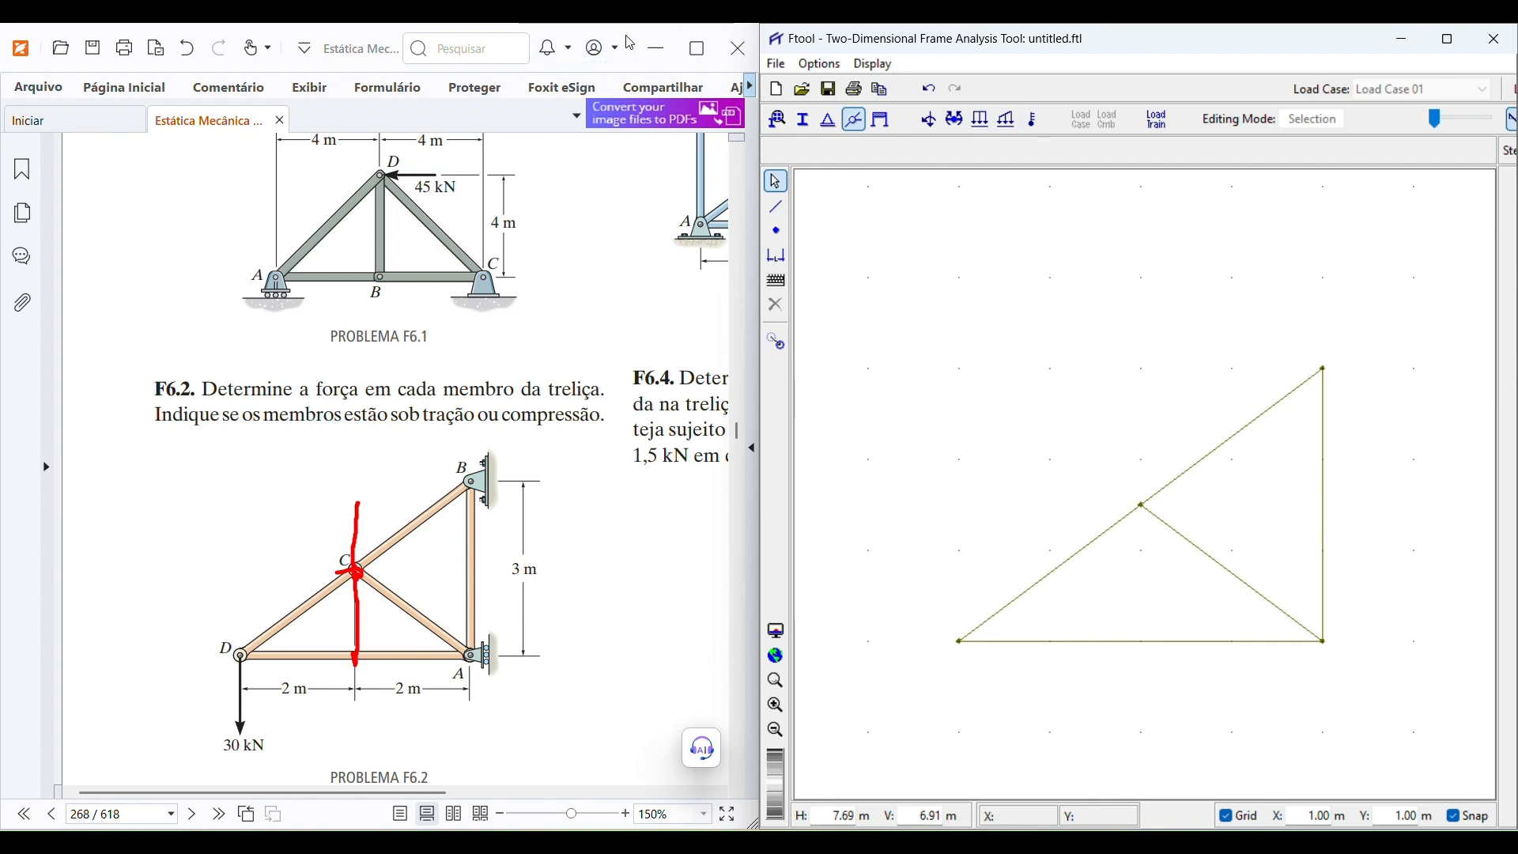
left_click_drag(630, 43, 1122, 345)
left_click(1091, 345)
left_click(1447, 38)
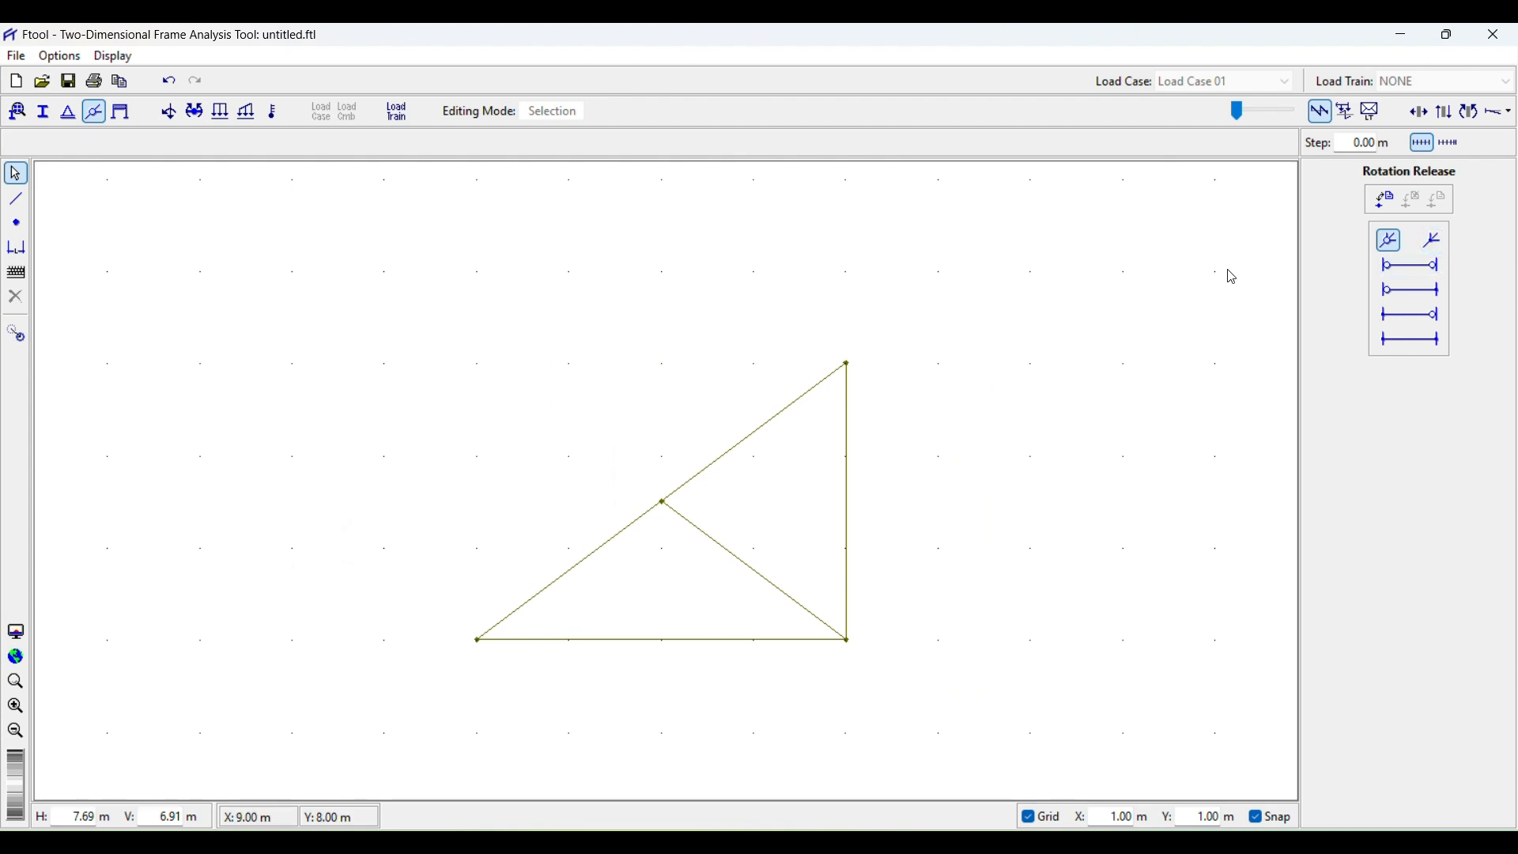
left_click_drag(356, 703, 1006, 299)
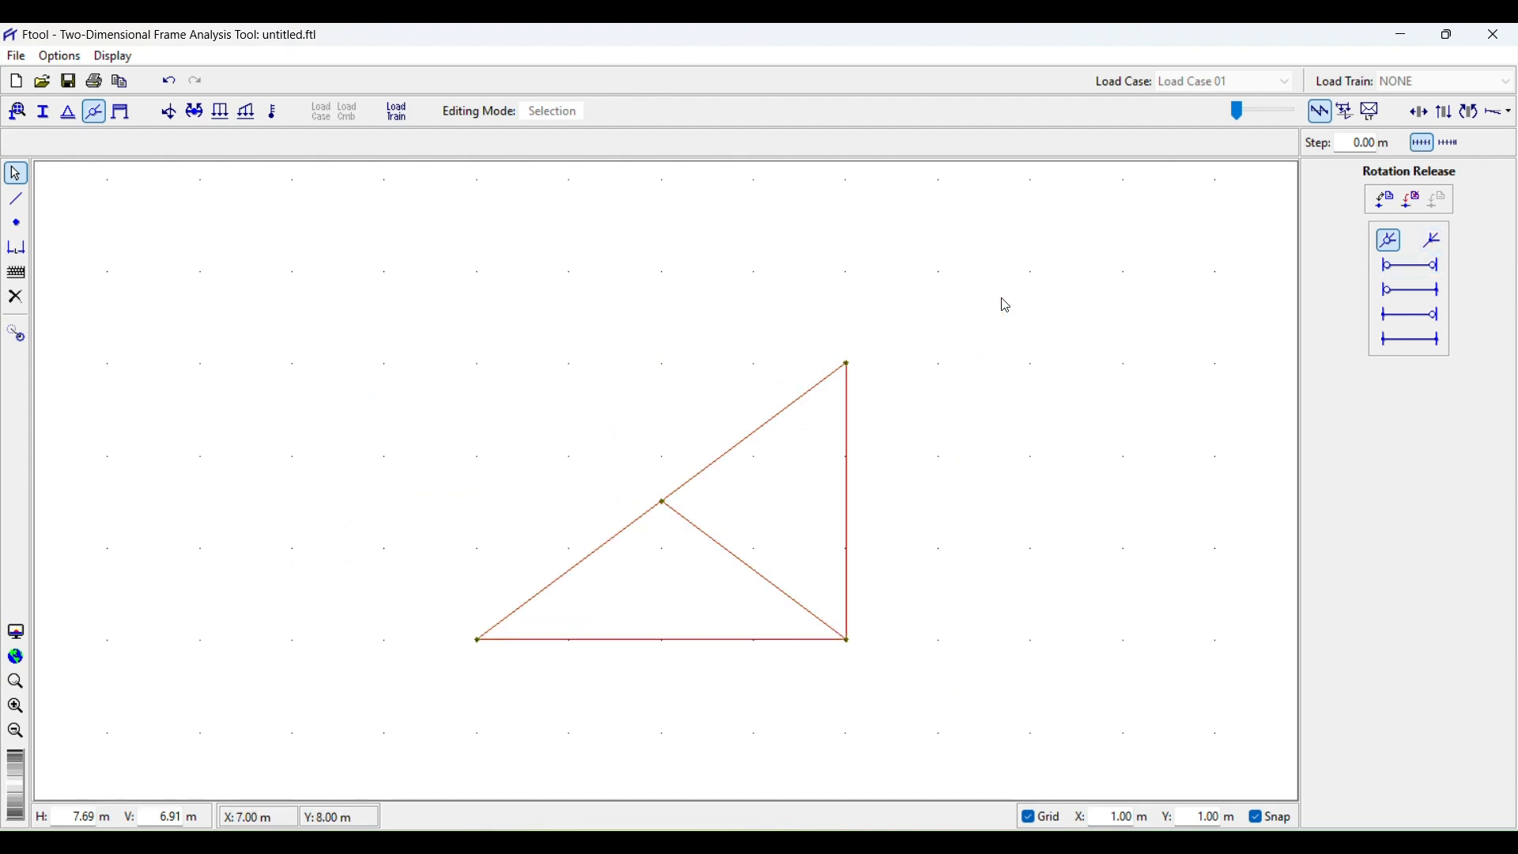
left_click(1394, 273)
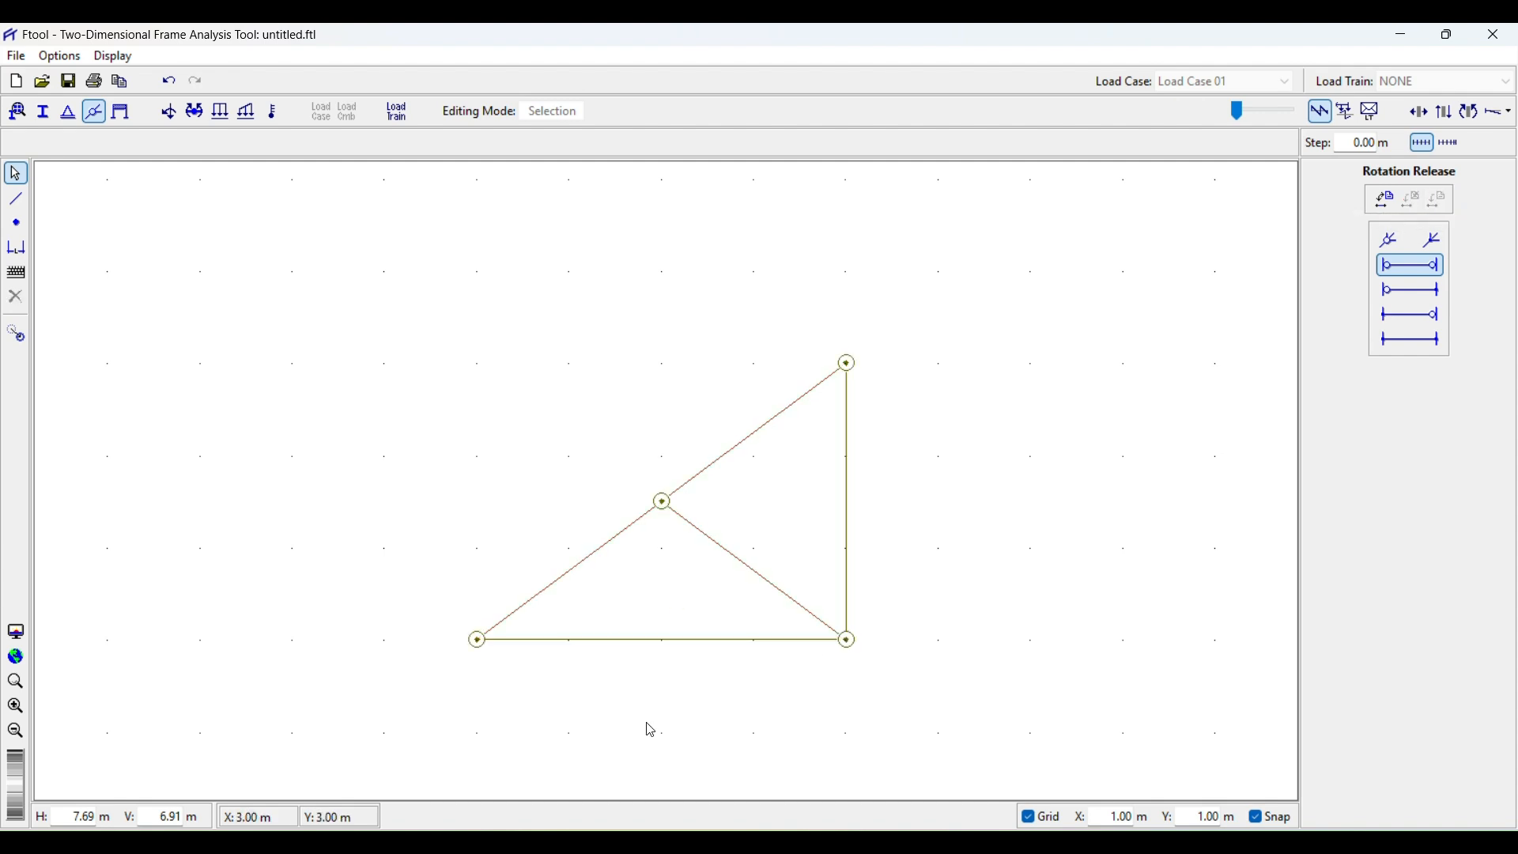
Place the Ftool model side by side with the PDF figure, with the whole truss in view
scroll(886, 615, "down", 1)
mouse_move(879, 627)
left_mouse_down()
mouse_move(981, 567)
mouse_move(891, 582)
left_mouse_up()
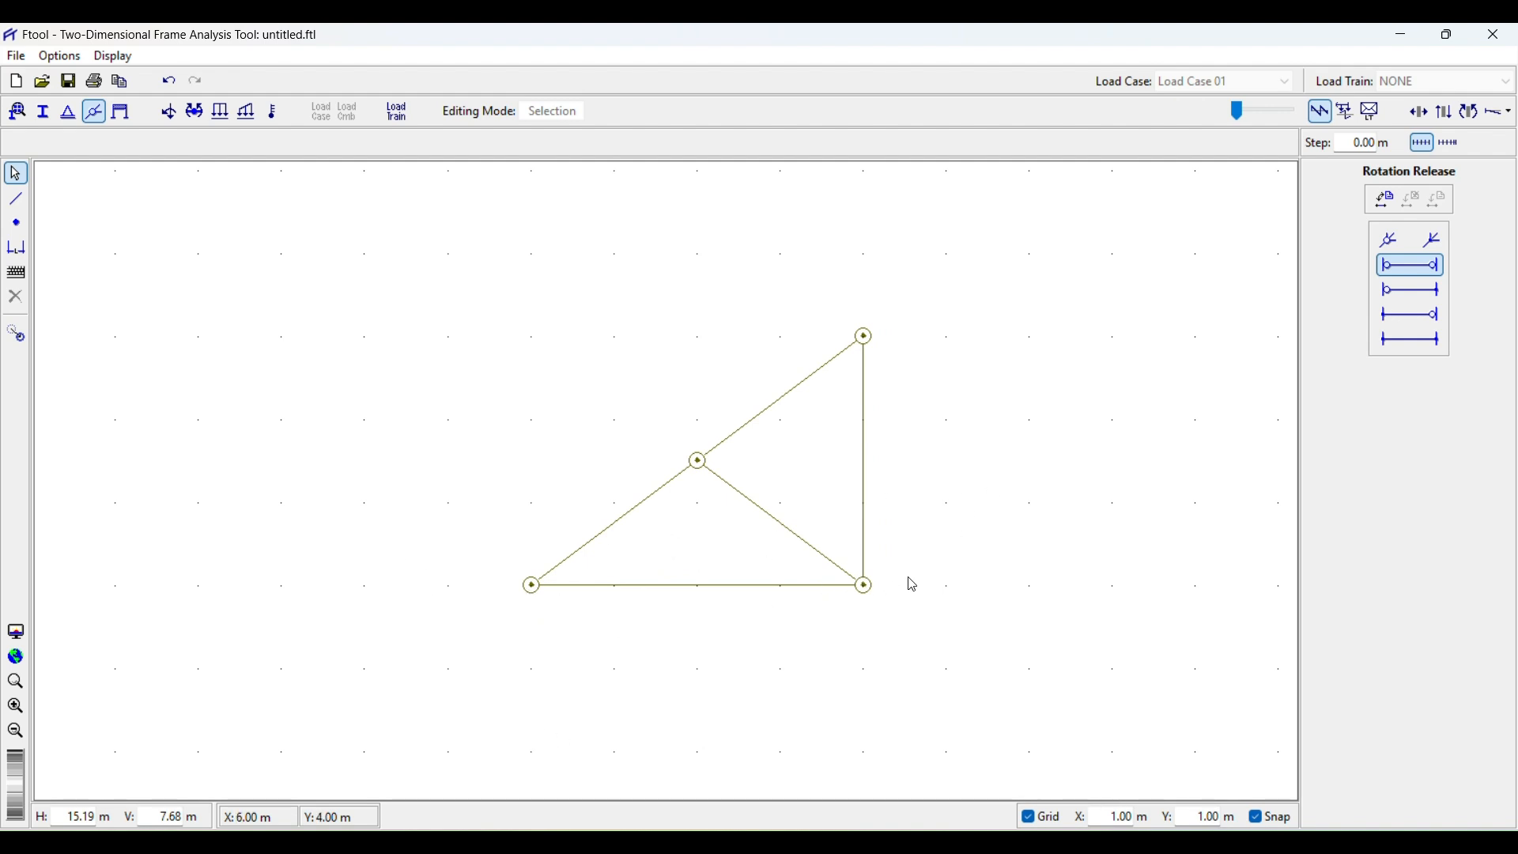
mouse_move(1437, 44)
left_click(1322, 89)
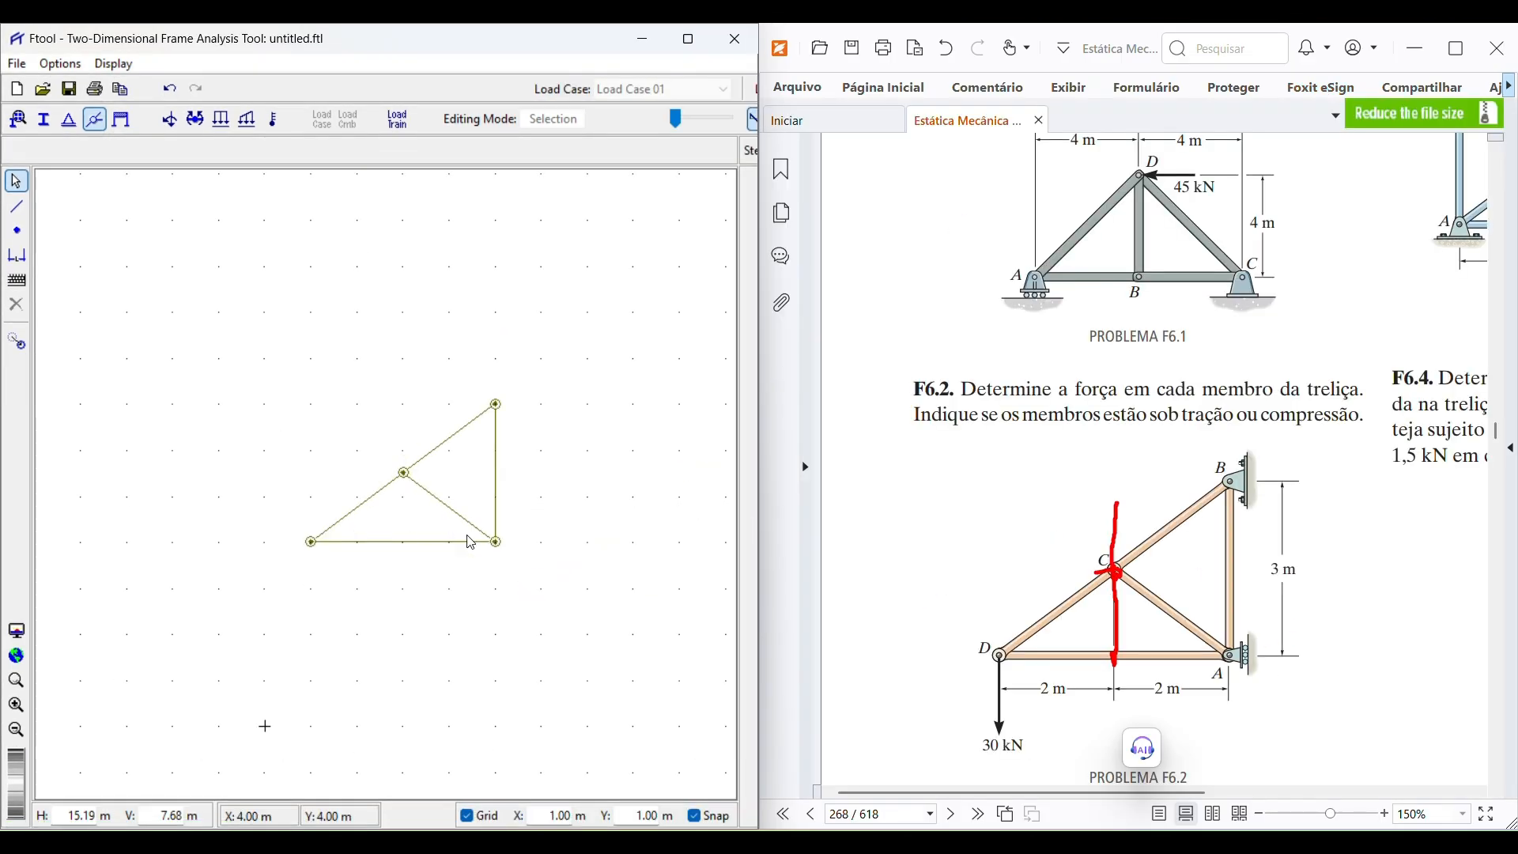
scroll(484, 446, "up", 4)
scroll(475, 447, "down", 1)
left_click_drag(475, 446, 512, 443)
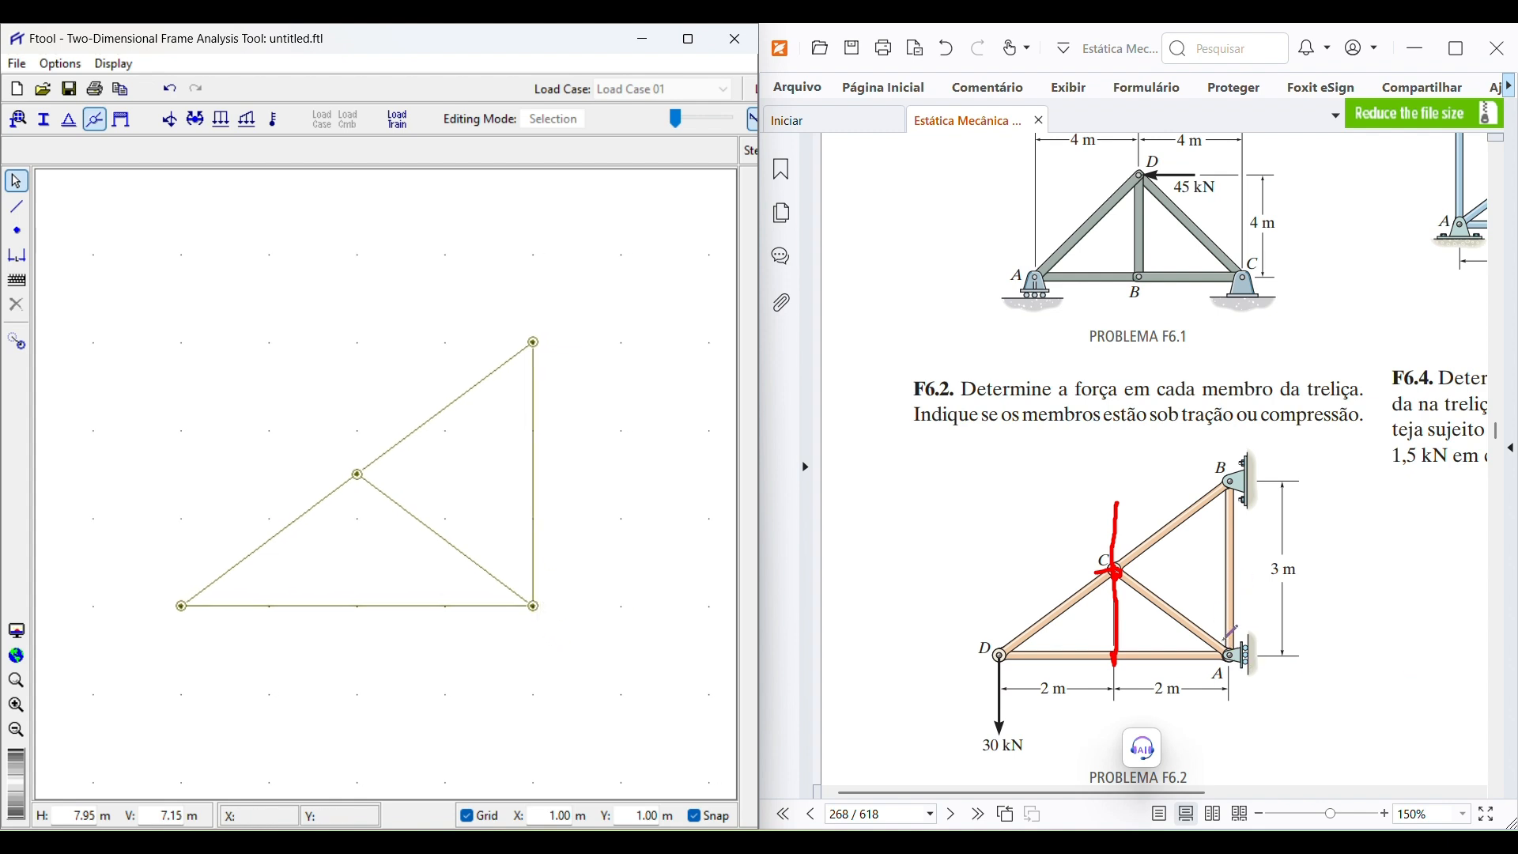
Sketch reaction arrows at support A and a horizontal reaction line at support B in the F6.2 figure
mouse_move(1231, 657)
left_mouse_down()
mouse_move(1308, 655)
mouse_move(1259, 671)
mouse_move(1236, 724)
left_mouse_up()
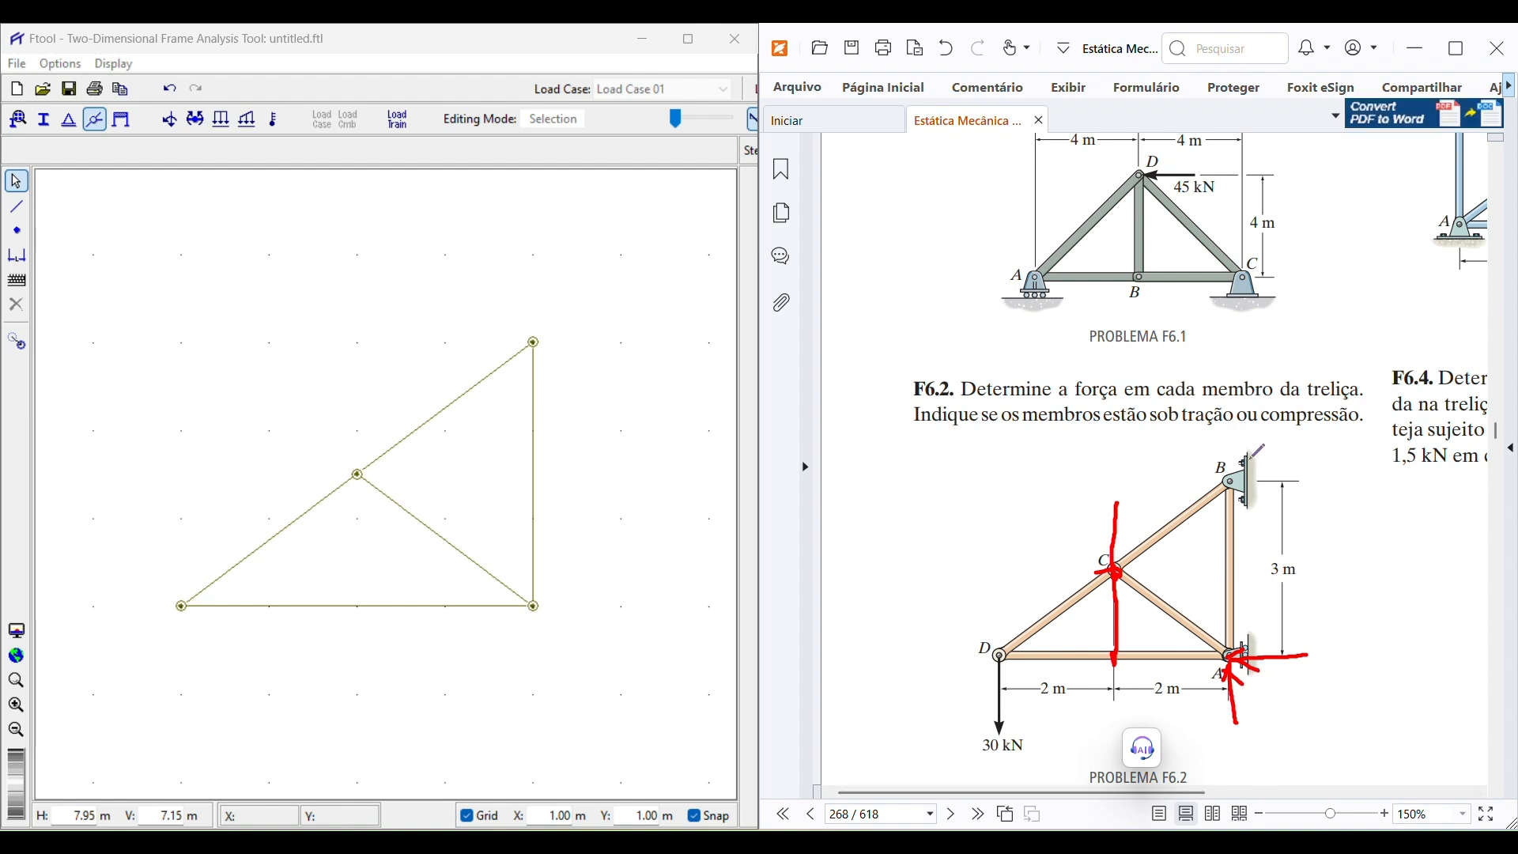
mouse_move(1229, 481)
left_mouse_down()
mouse_move(1293, 481)
mouse_move(1227, 473)
left_mouse_up()
Erase the reaction marks sketched at supports A and B in the F6.2 figure
left_click(1004, 93)
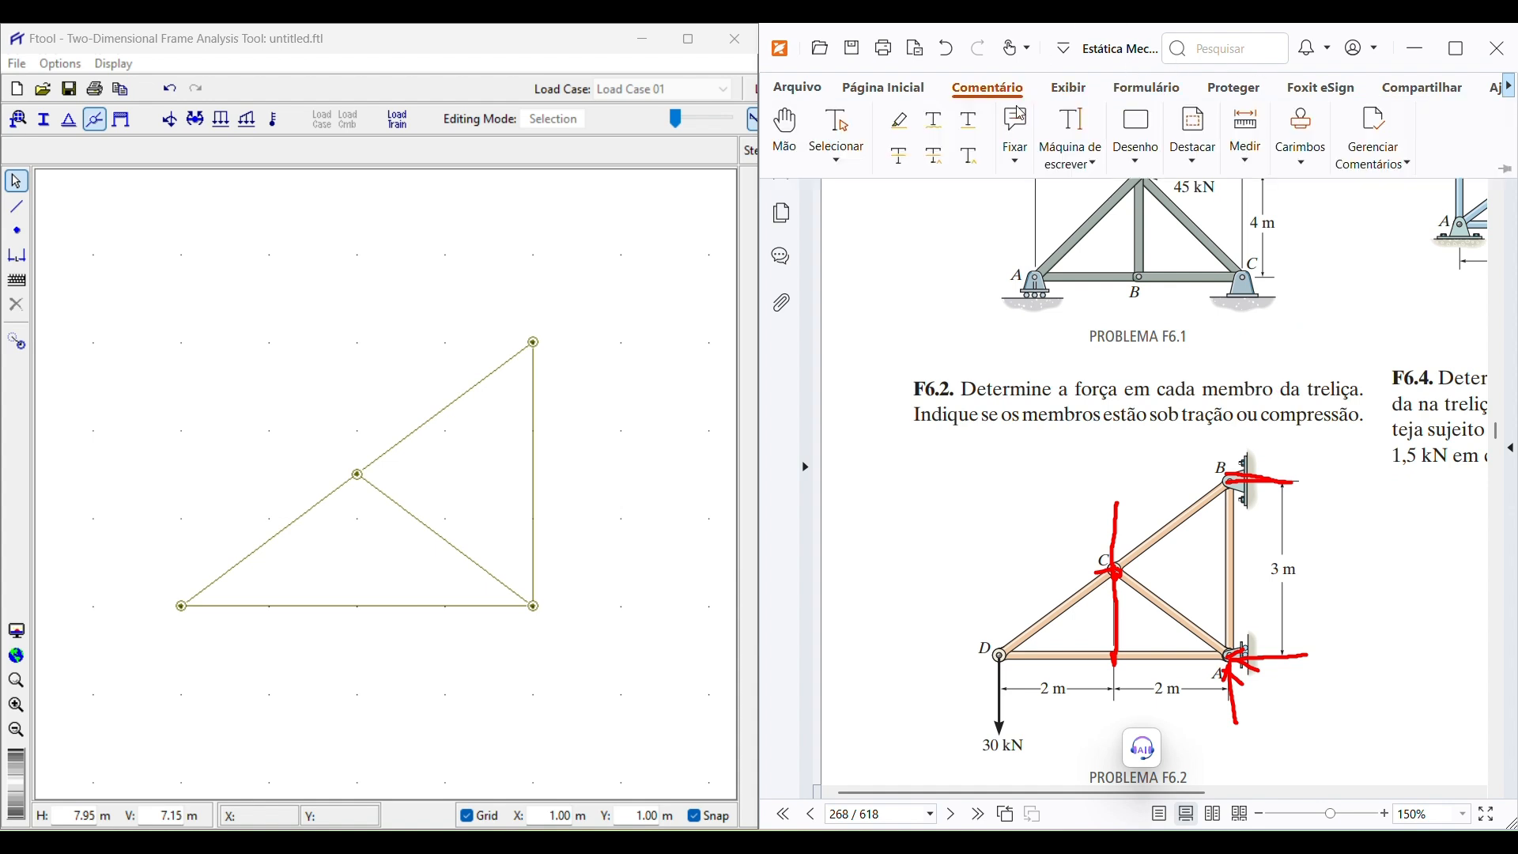
left_click(1135, 159)
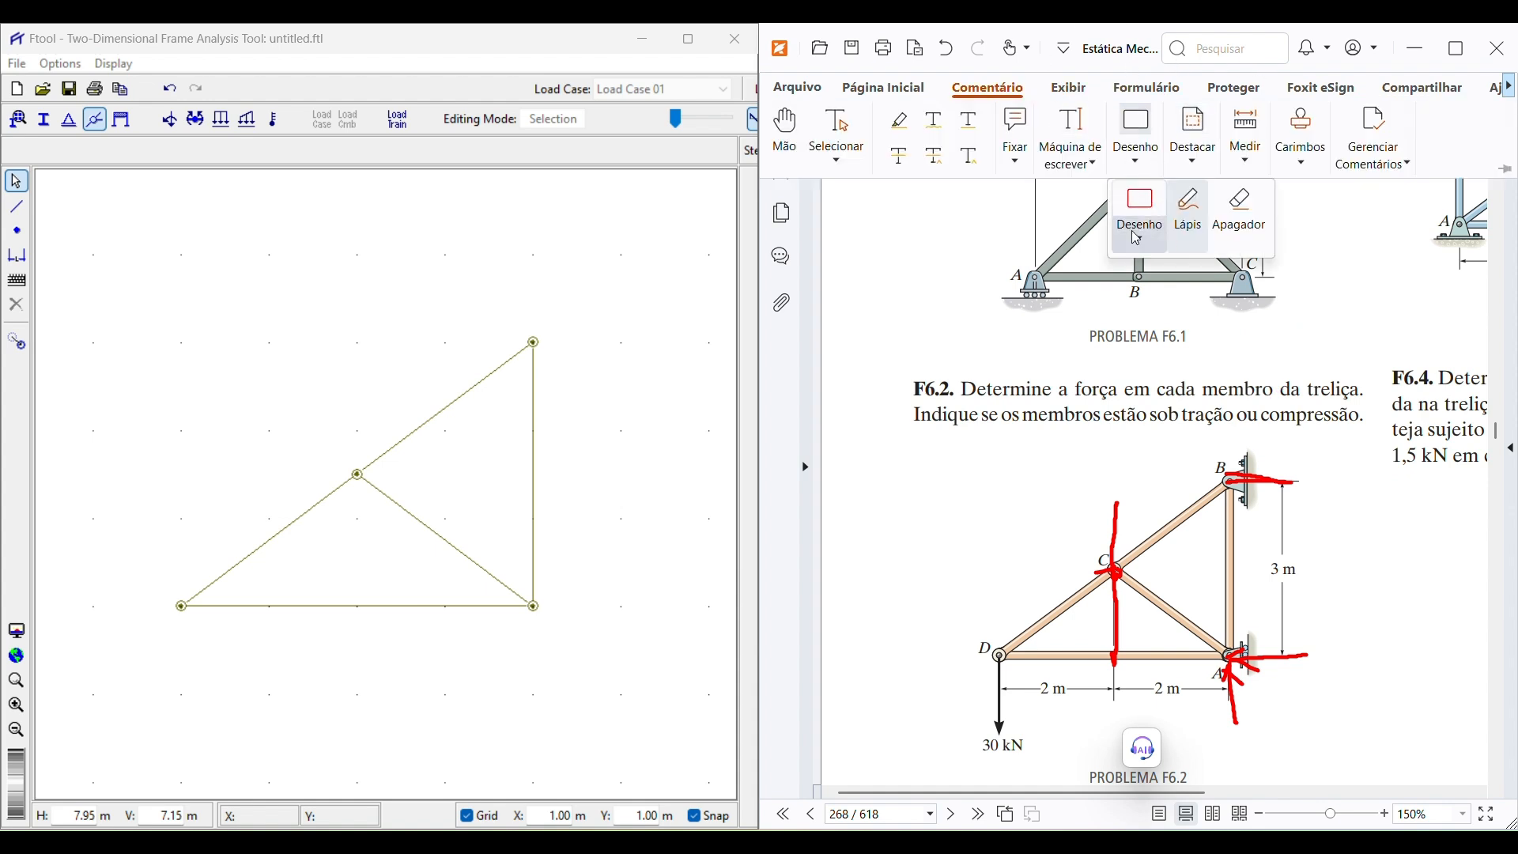
left_click(1239, 213)
mouse_move(1250, 472)
left_mouse_down()
mouse_move(1231, 465)
mouse_move(1287, 445)
mouse_move(1231, 727)
mouse_move(1305, 649)
left_mouse_up()
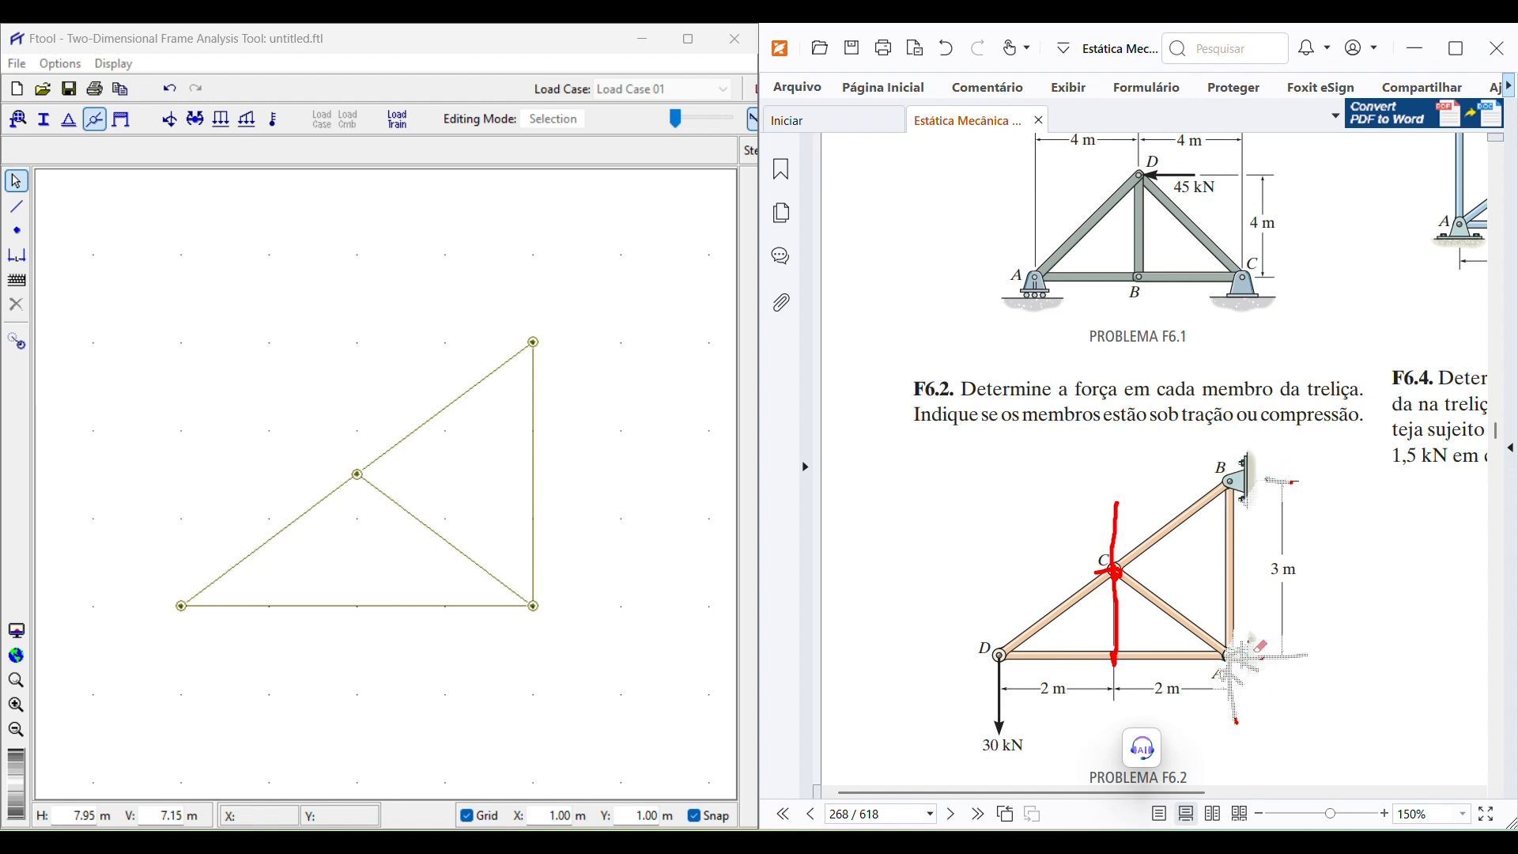
With the PDF pencil, sketch a horizontal reaction at support A and horizontal and vertical reactions at support B
left_click(996, 94)
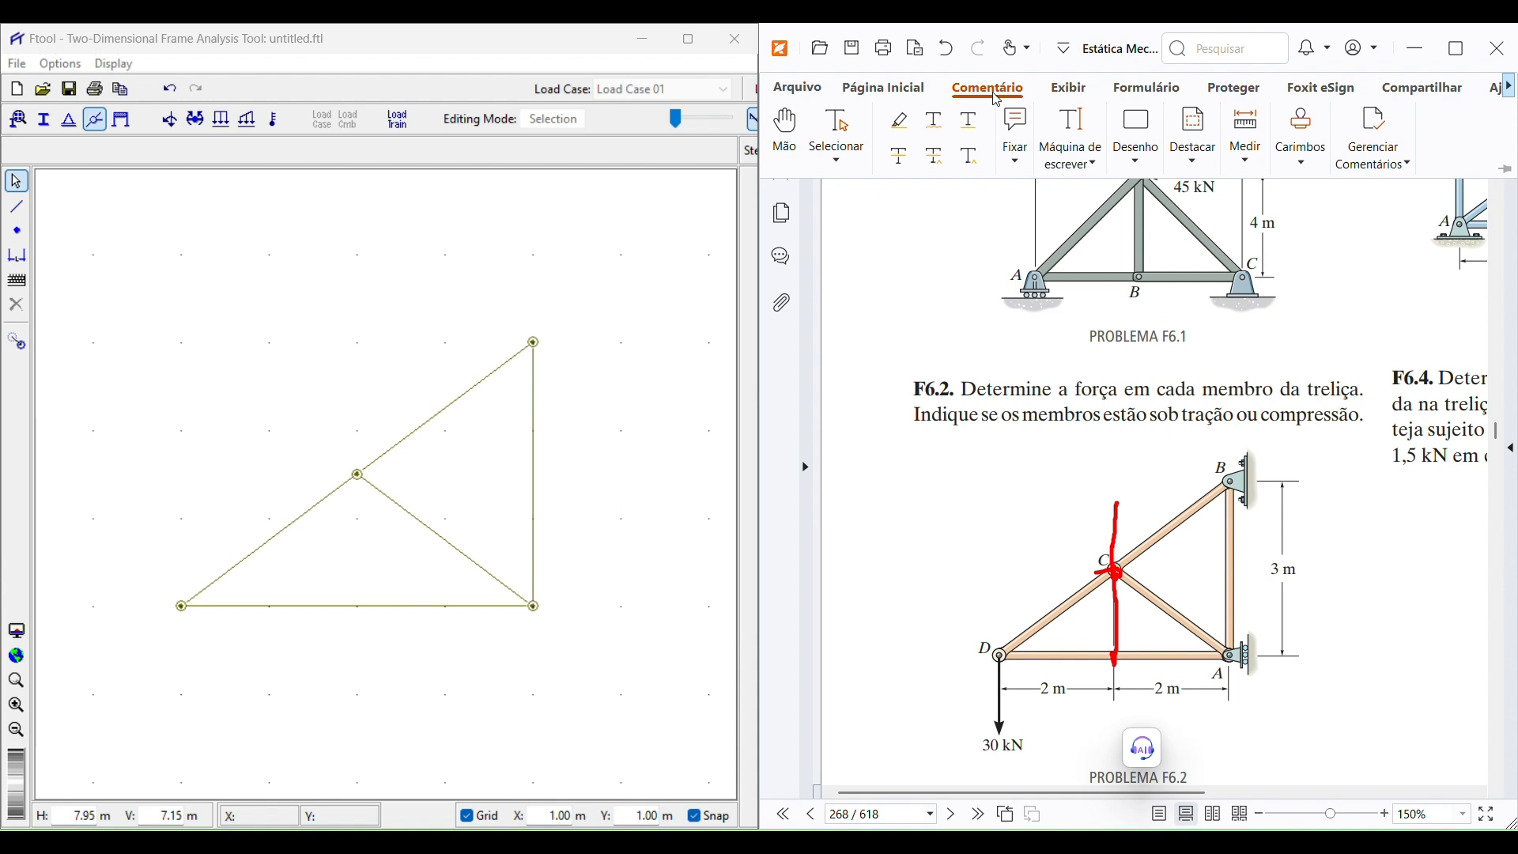
left_click(1136, 131)
left_click(1191, 210)
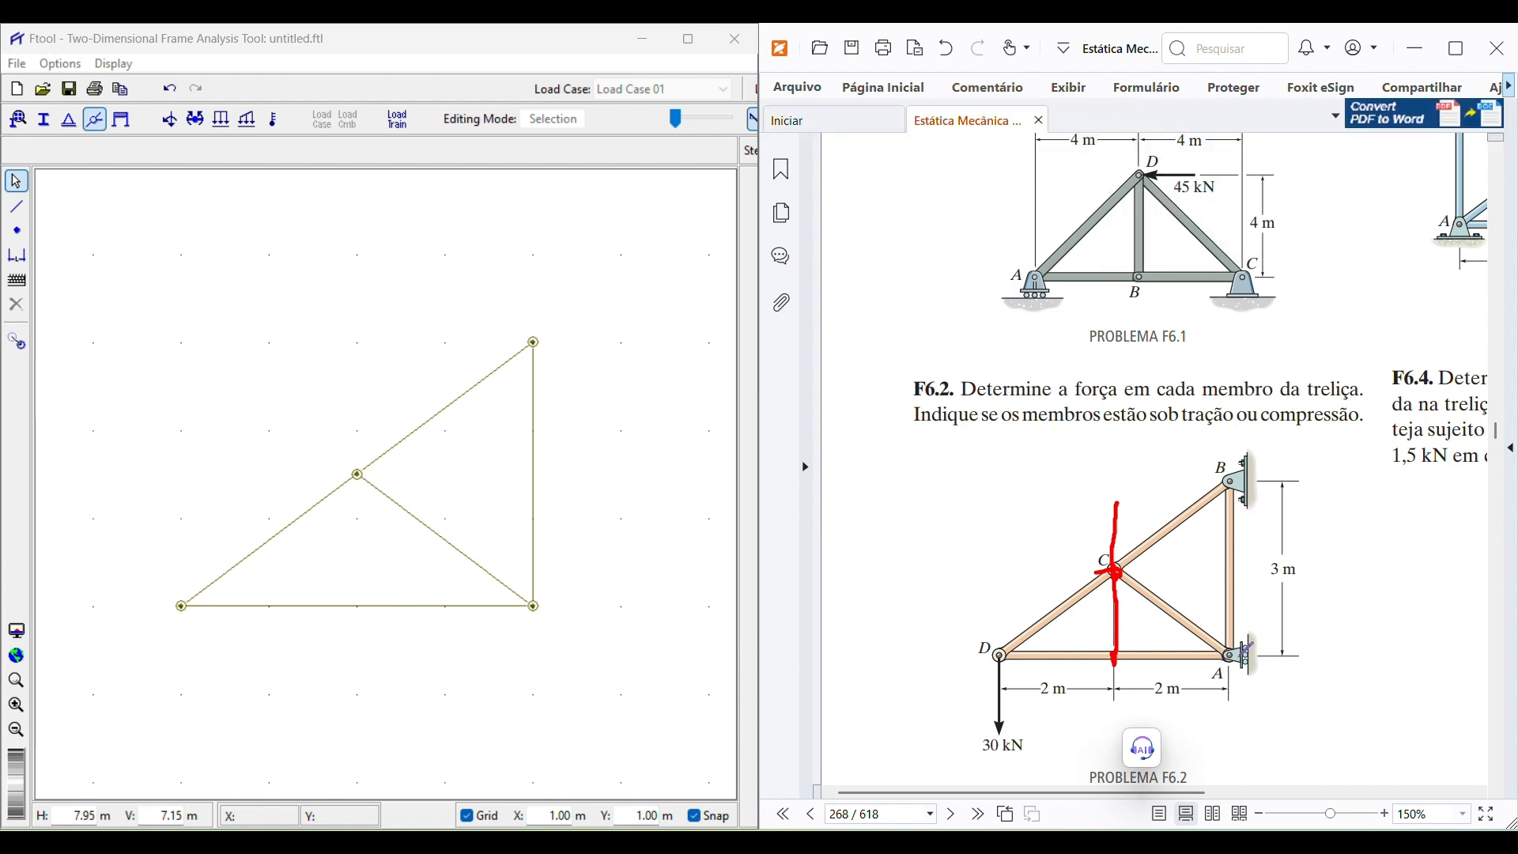
mouse_move(1242, 651)
left_mouse_down()
mouse_move(1230, 654)
mouse_move(1304, 638)
mouse_move(1237, 650)
mouse_move(1303, 645)
mouse_move(1234, 663)
mouse_move(1262, 680)
left_mouse_up()
mouse_move(1226, 484)
left_mouse_down()
mouse_move(1321, 480)
mouse_move(1305, 473)
mouse_move(1314, 485)
left_mouse_up()
left_click_drag(1225, 428, 1235, 479)
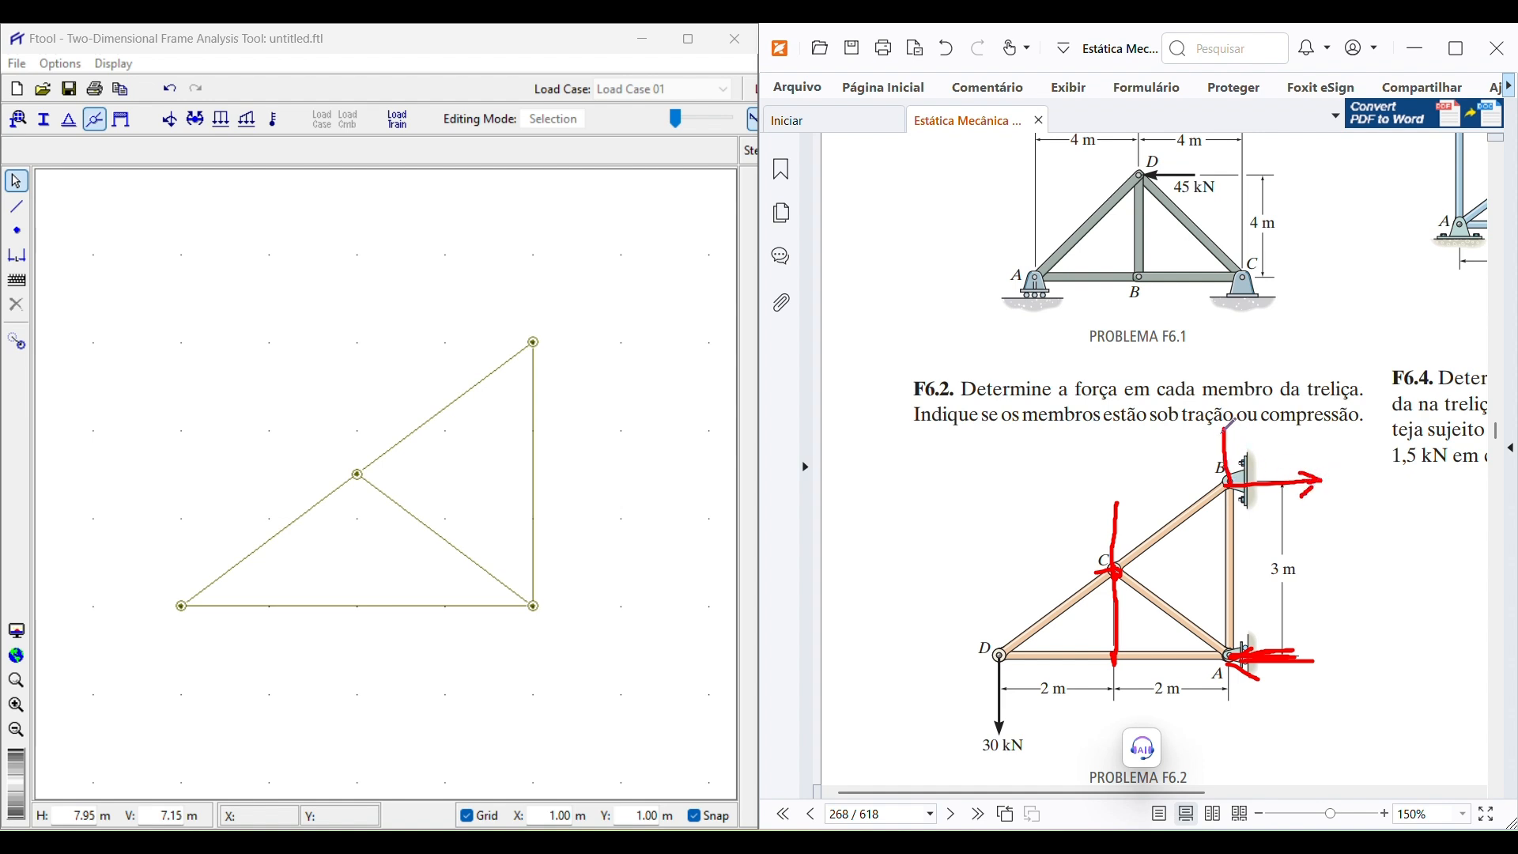
Complete the arrowhead of the vertical reaction at support B in the F6.2 figure, and maximize the Ftool window
left_click_drag(1225, 427, 1238, 442)
left_click(605, 595)
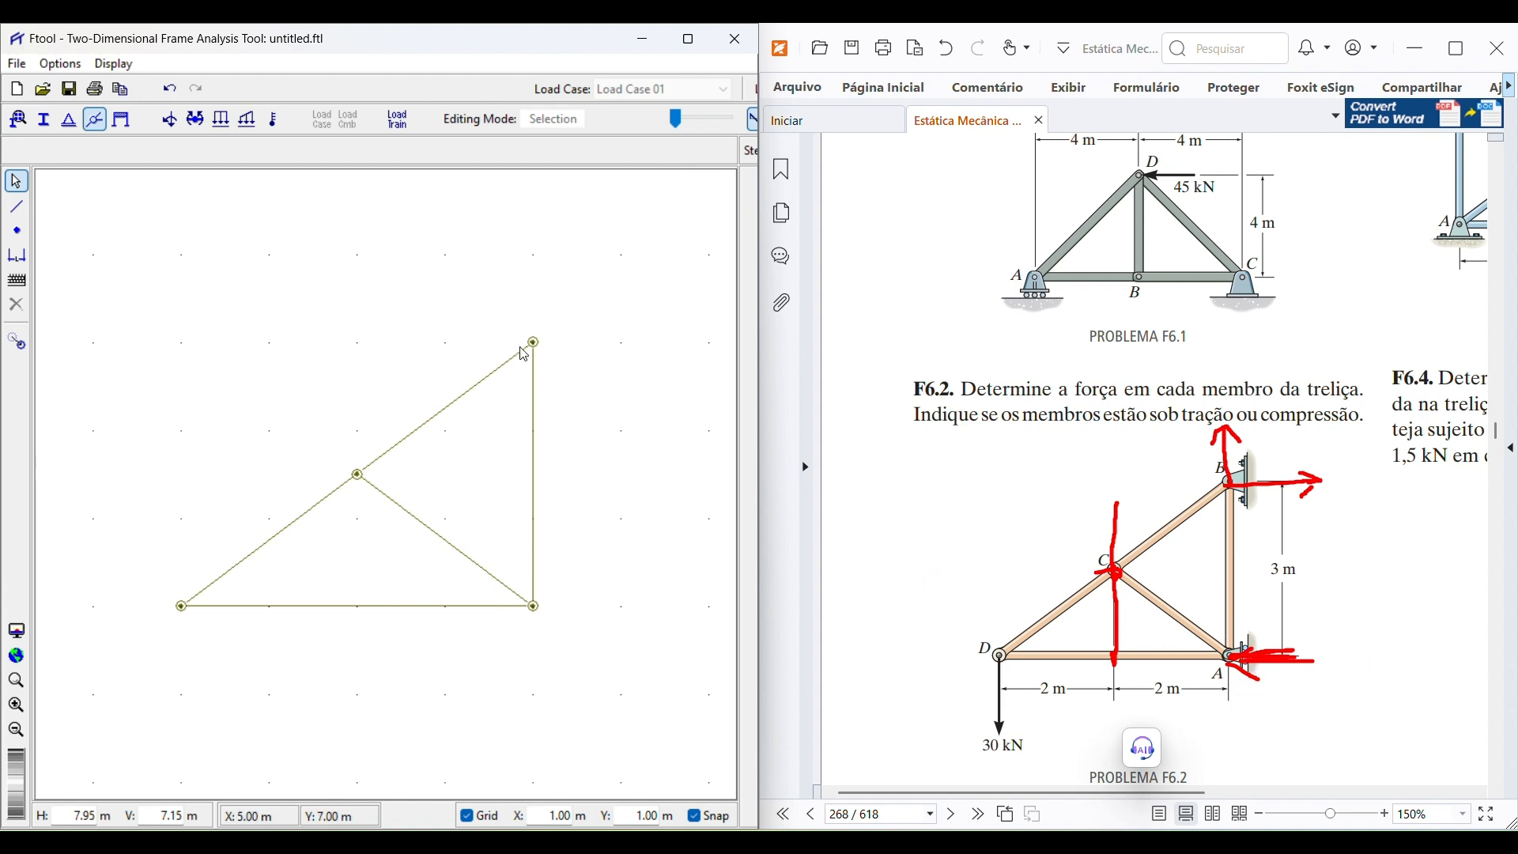
double_click(466, 52)
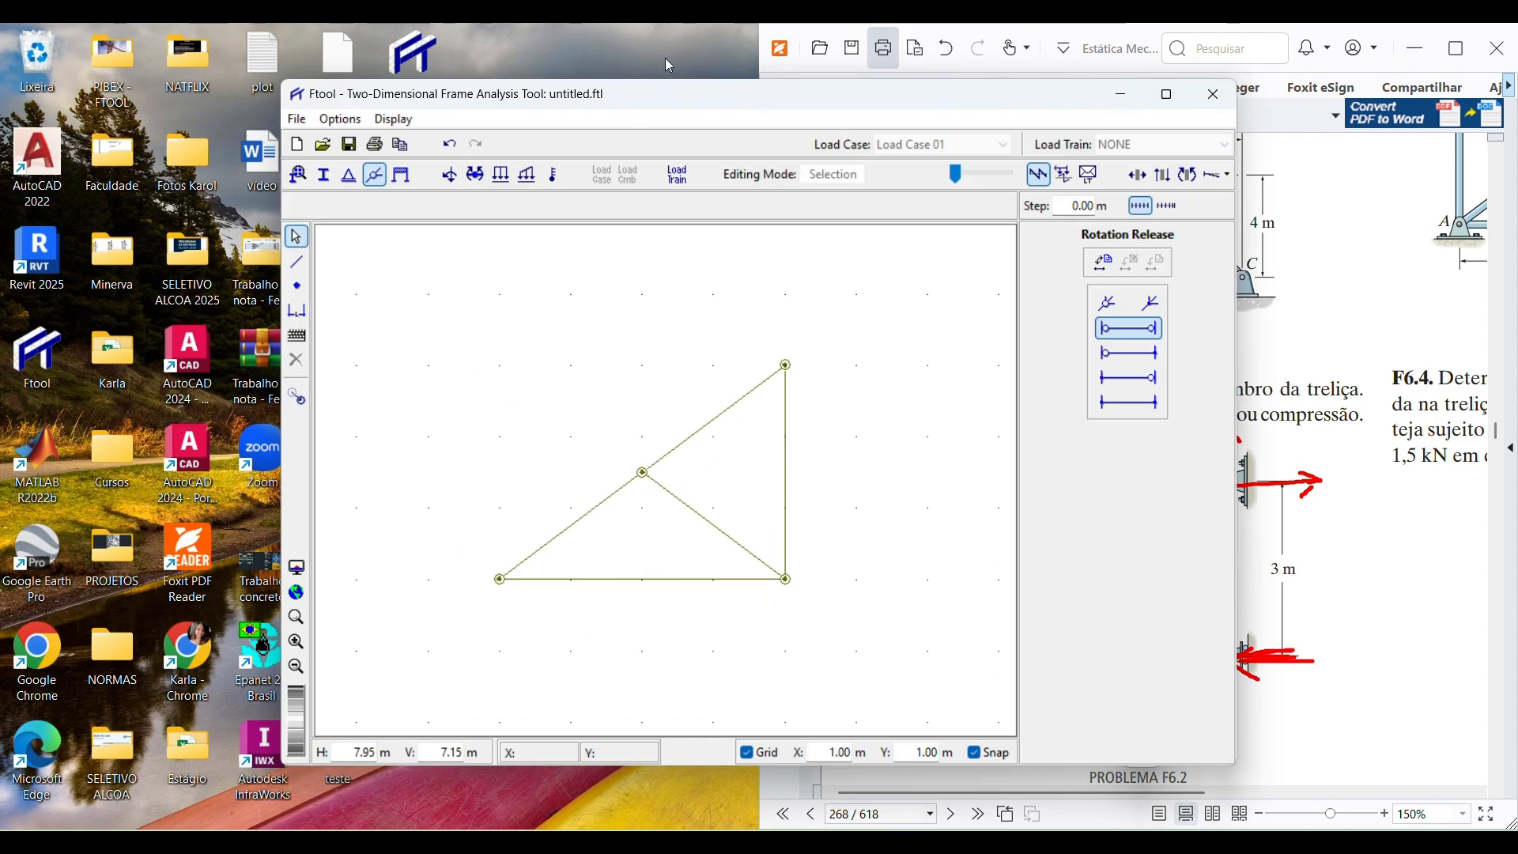
left_click_drag(658, 58, 654, 26)
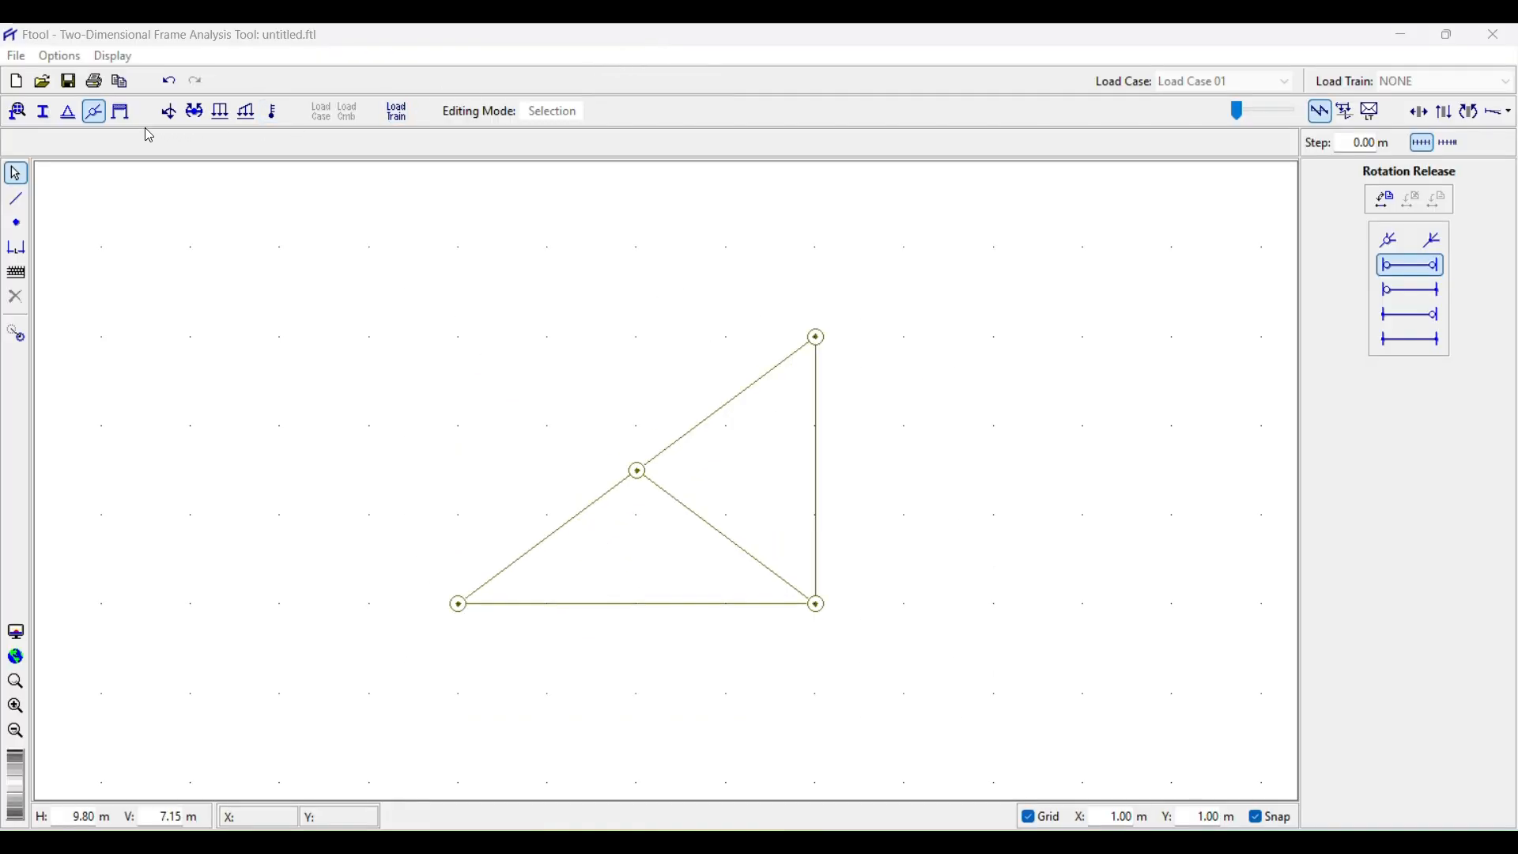
Apply a support with fixed X displacement to the lower-right joint of the truss
left_click(68, 111)
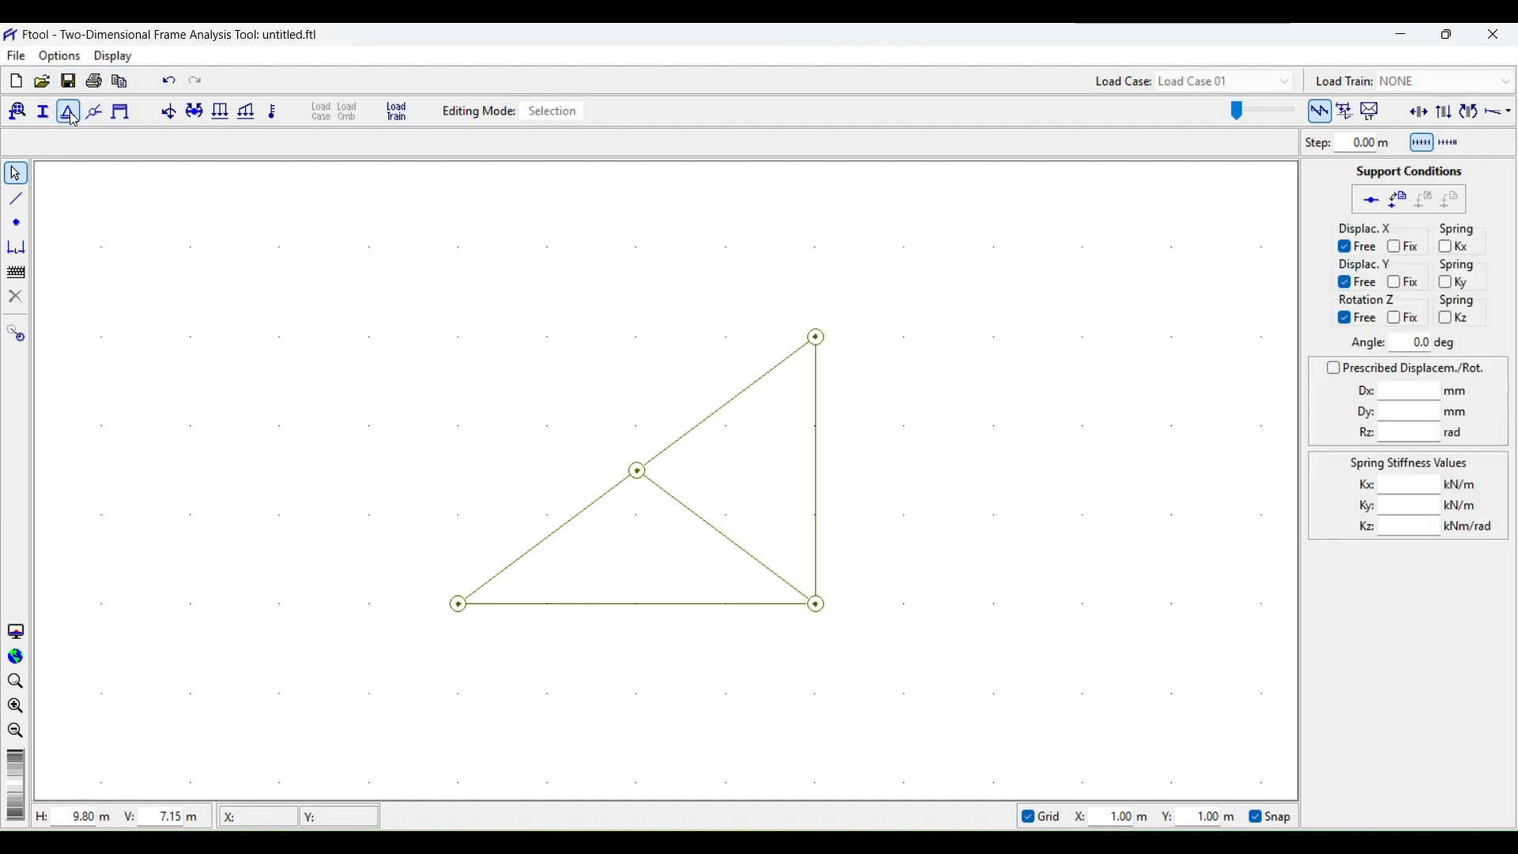
left_click(818, 609)
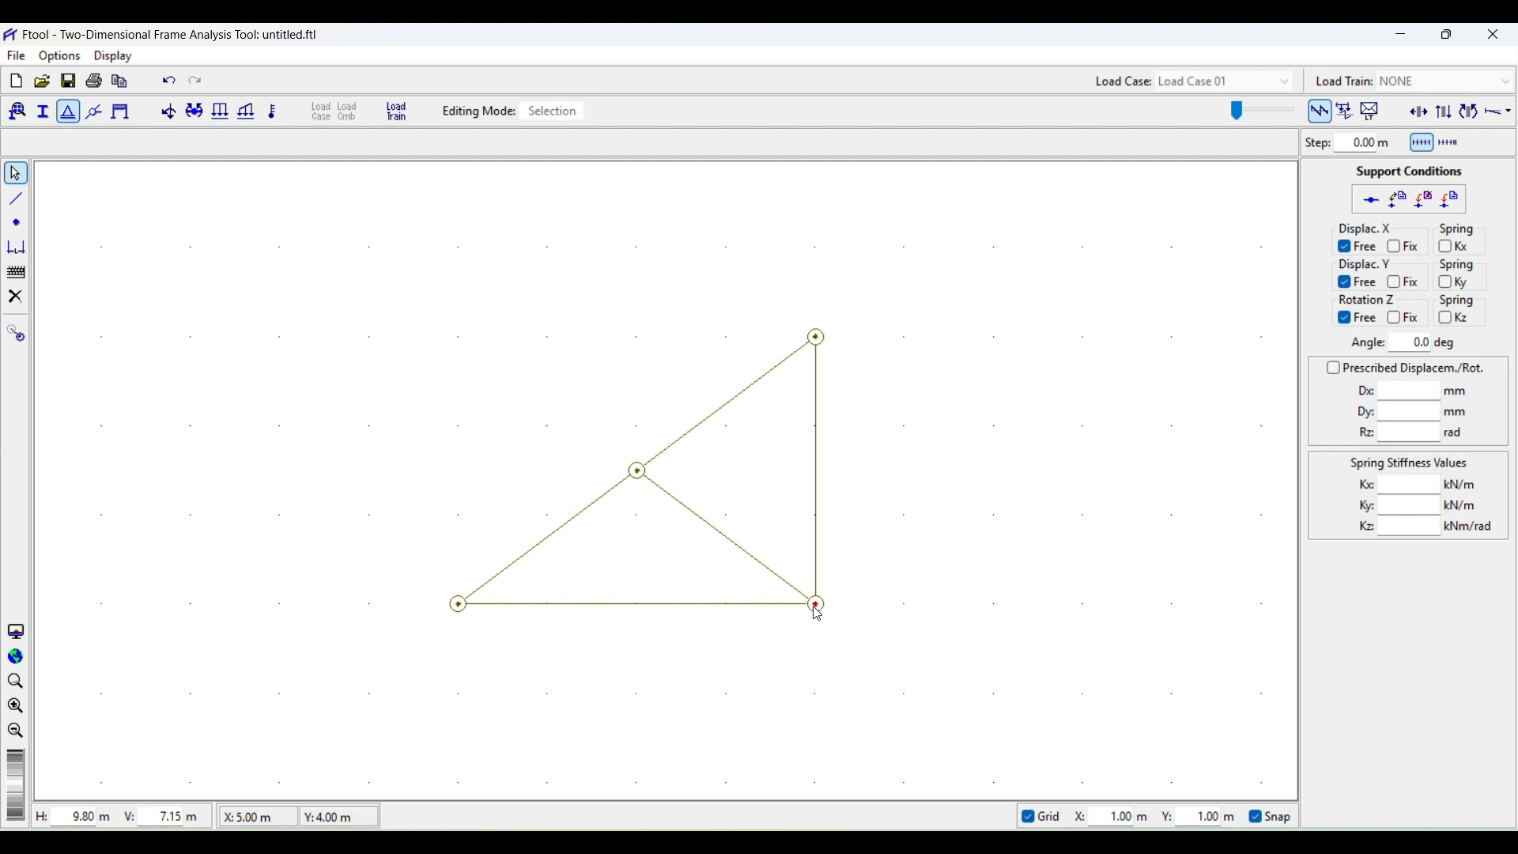
left_click(1396, 250)
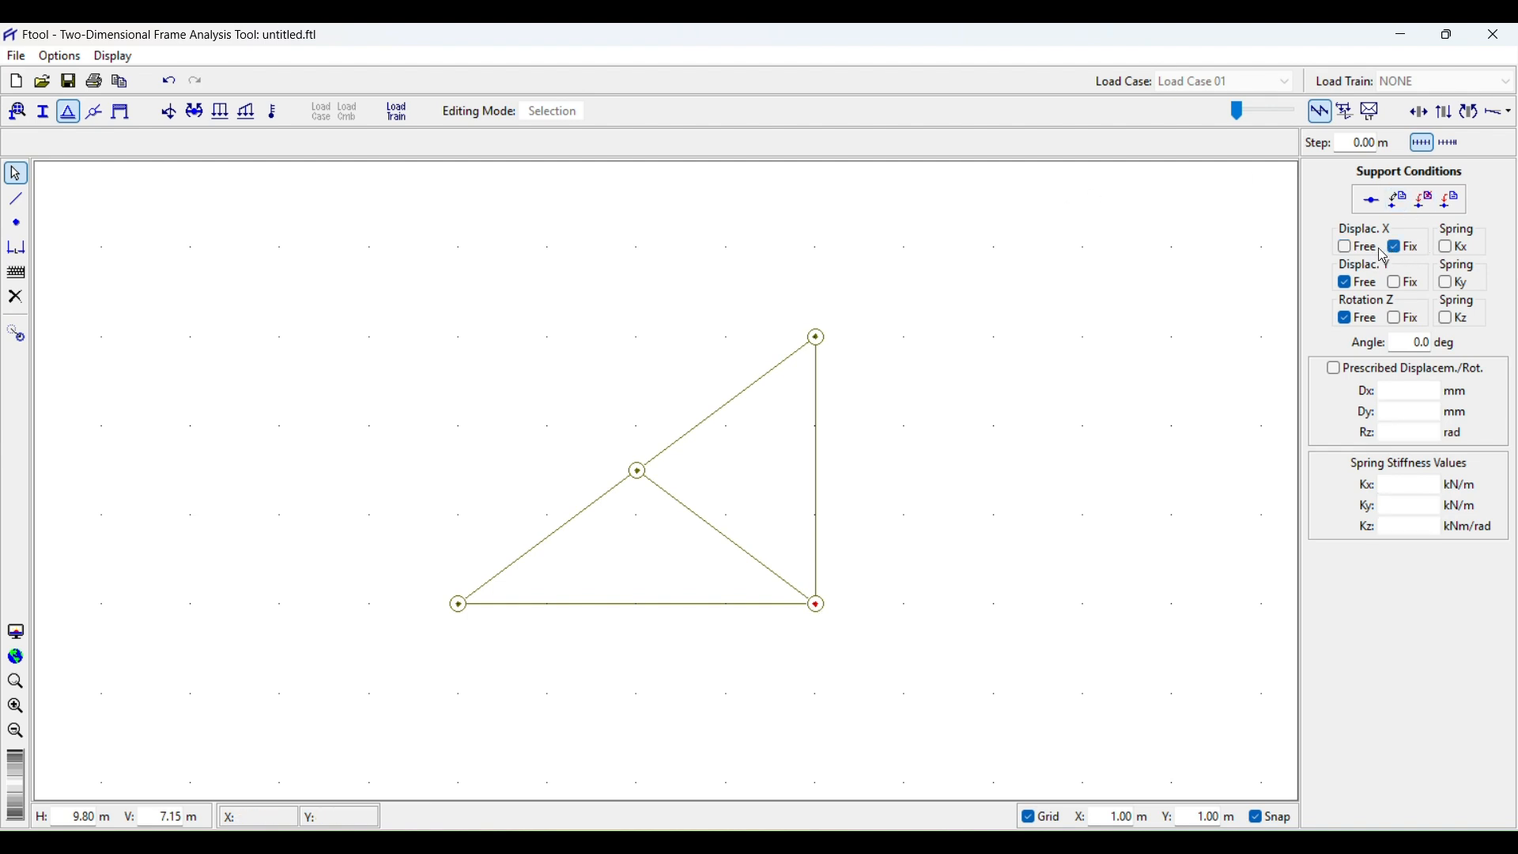
left_click(1453, 203)
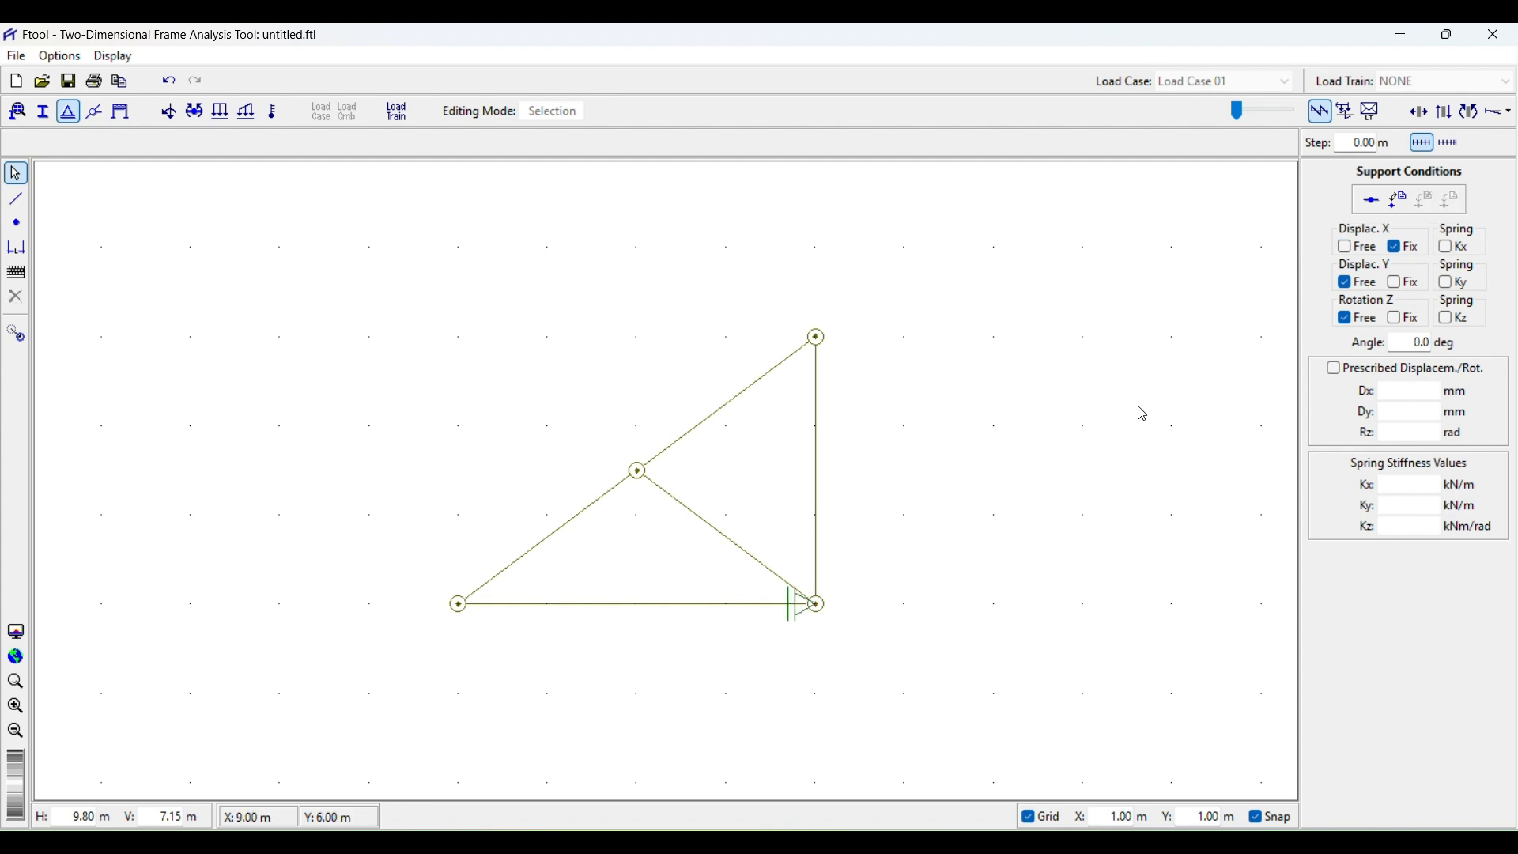
Set the lower-right joint's support angle to 180 degrees and apply it
double_click(1408, 344)
type("180")
left_click(819, 606)
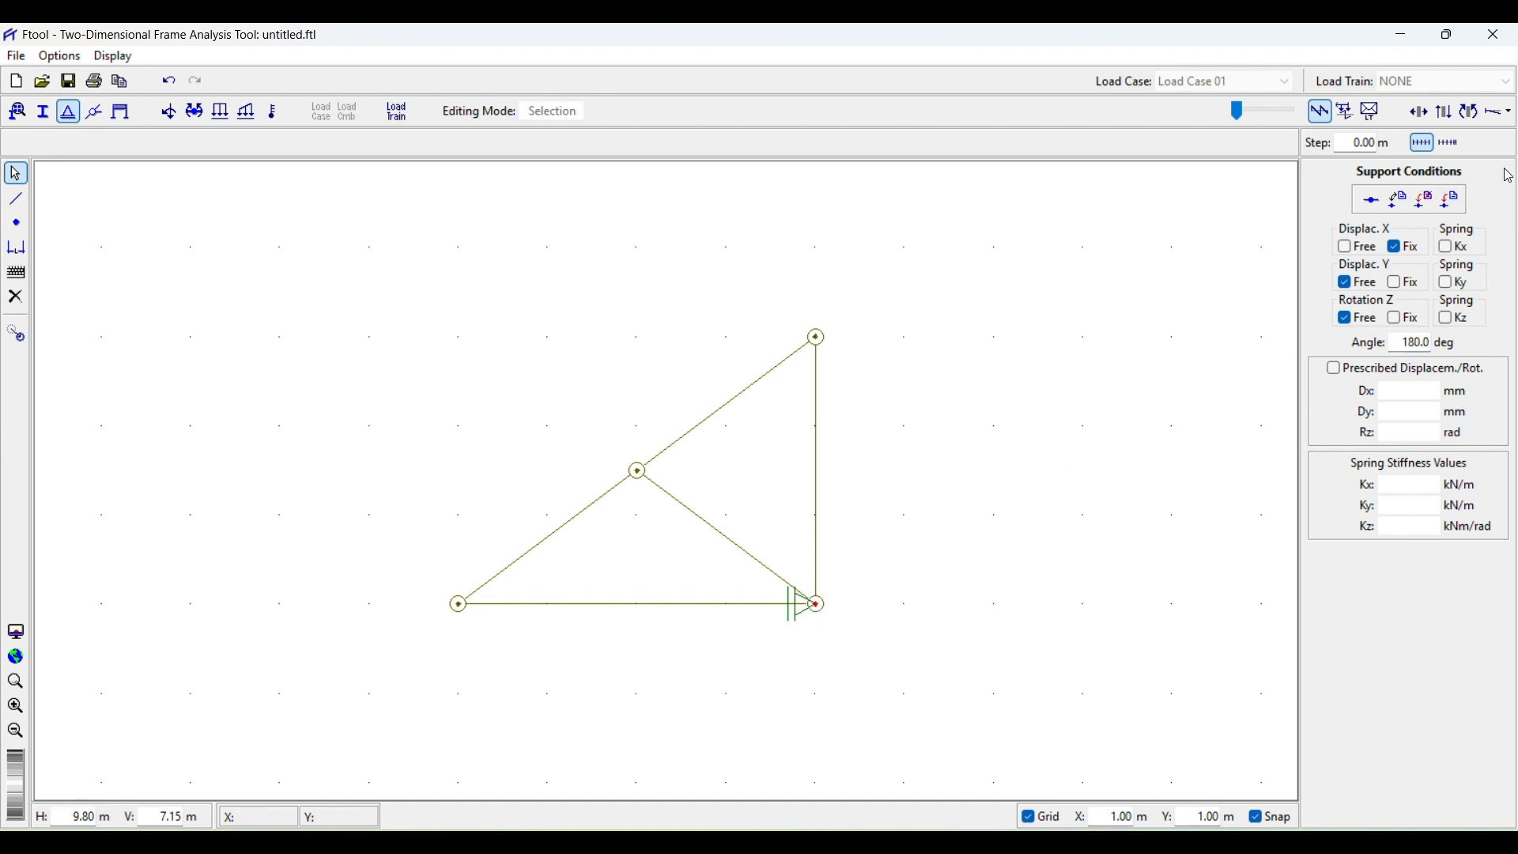
left_click(1449, 201)
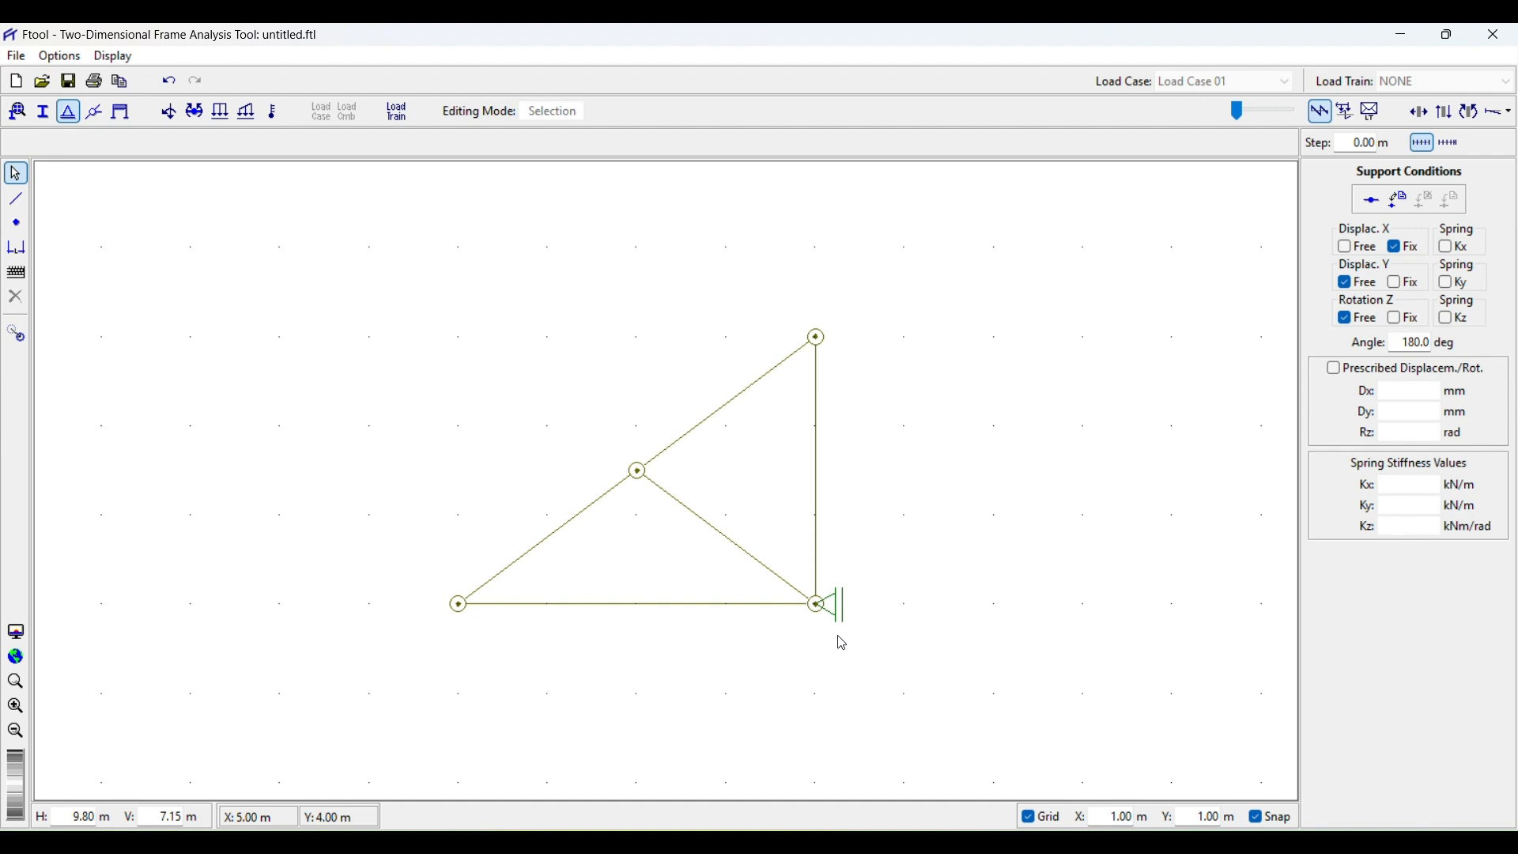
Apply a support with fixed X and Y displacements to the upper-right joint, leaving rotation free
left_click(816, 340)
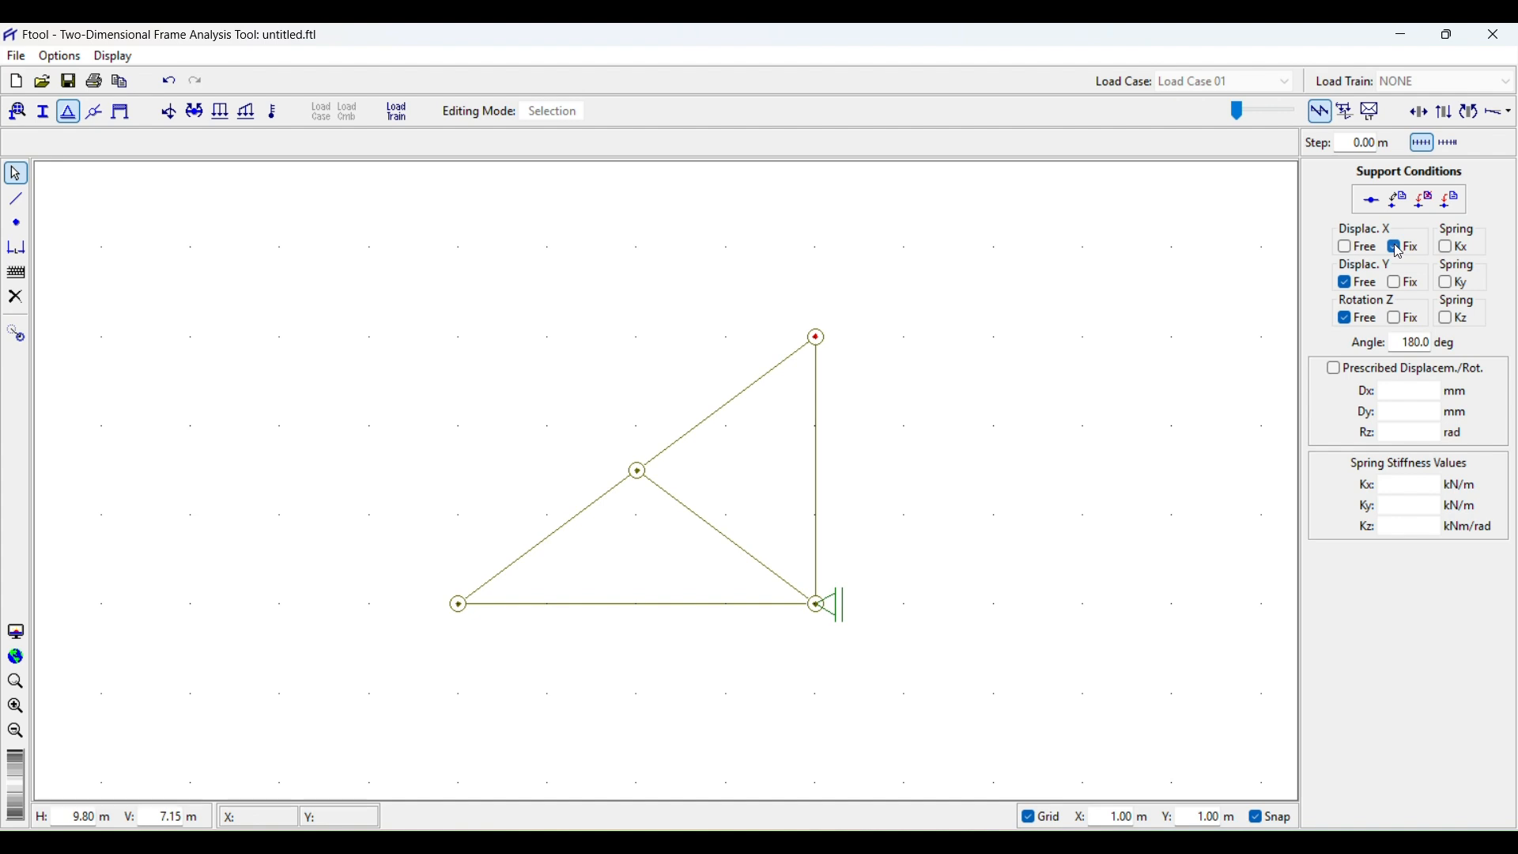
left_click(1396, 283)
left_click(1450, 213)
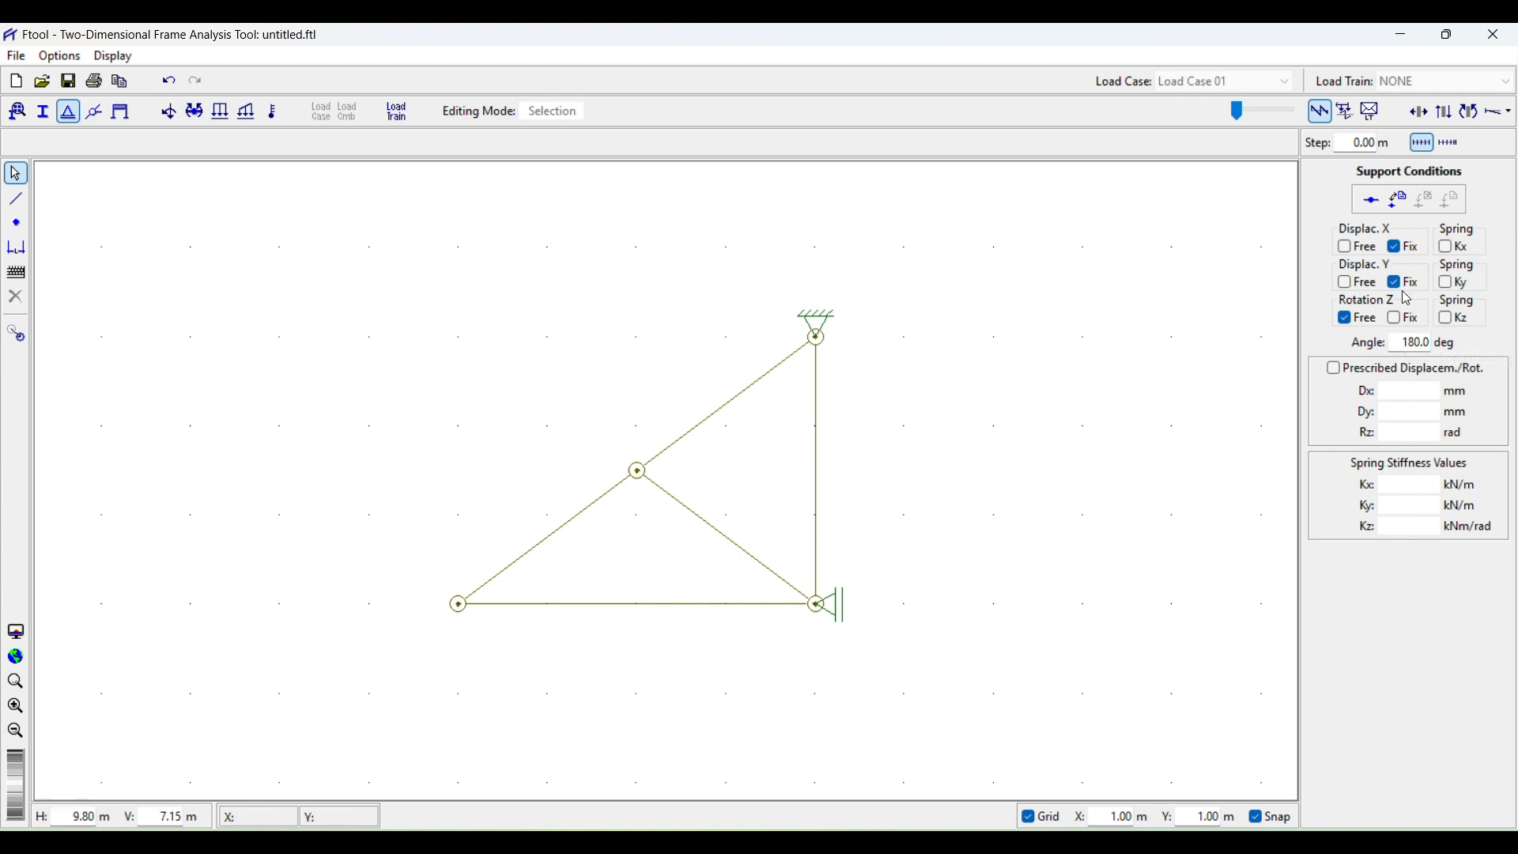
Set the upper-right joint's support angle to 0 degrees and apply it
left_click_drag(1405, 344, 1441, 348)
type("0")
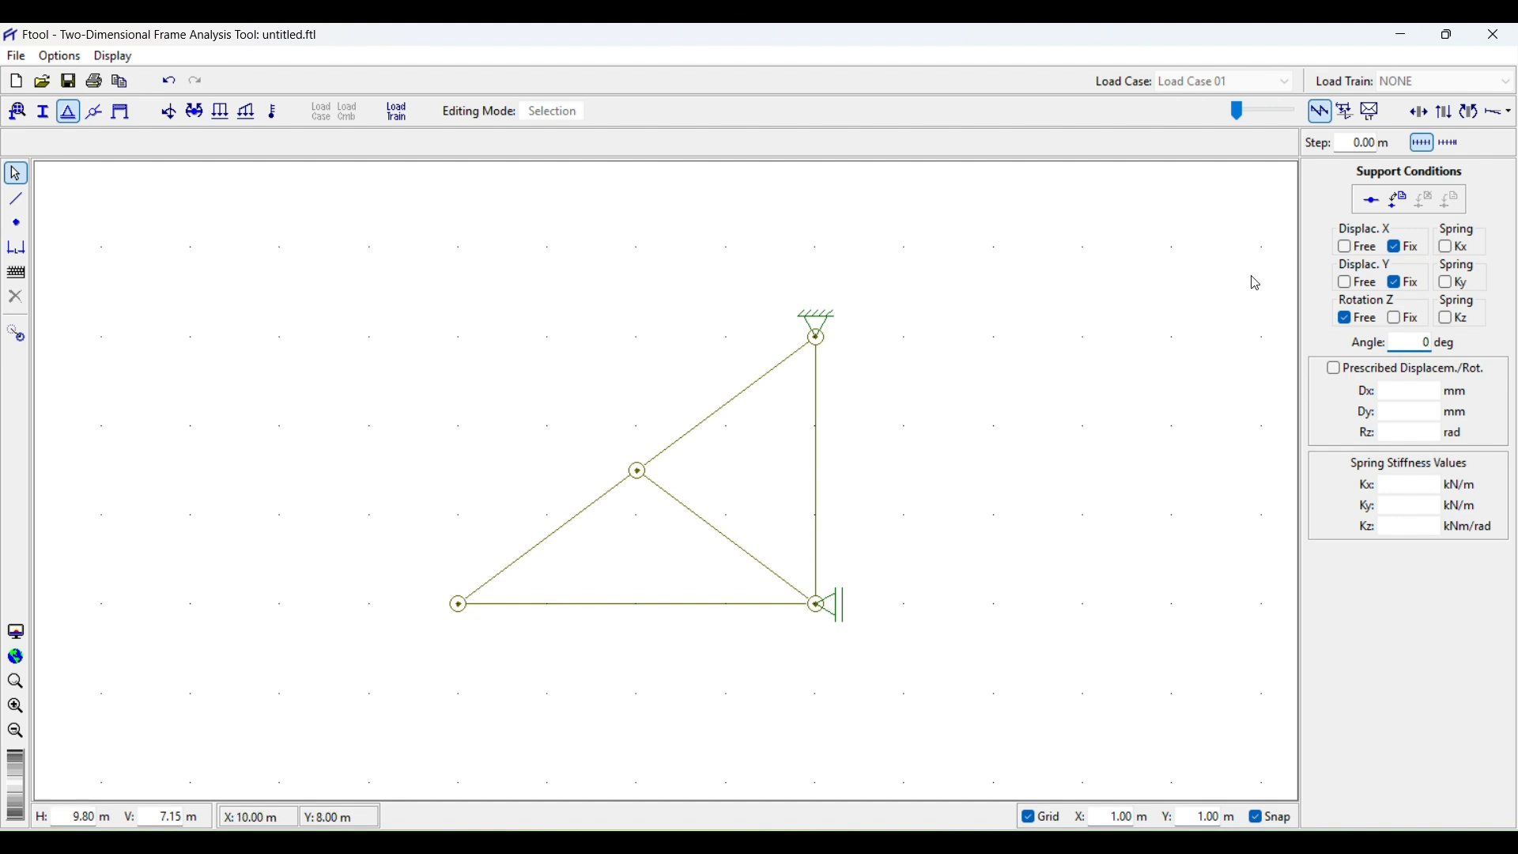
left_click(816, 337)
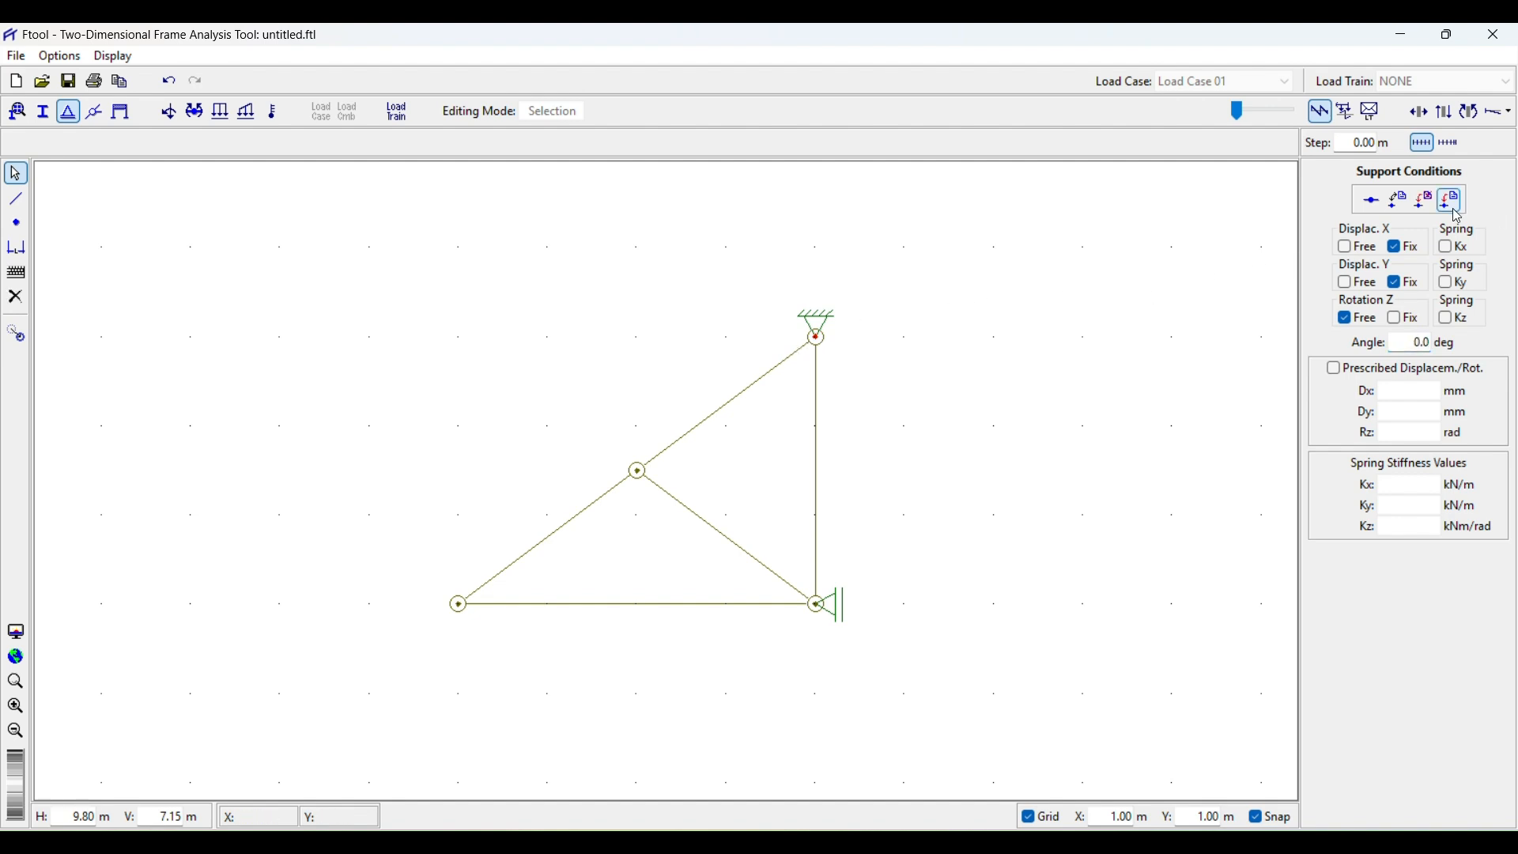
left_click(1093, 260)
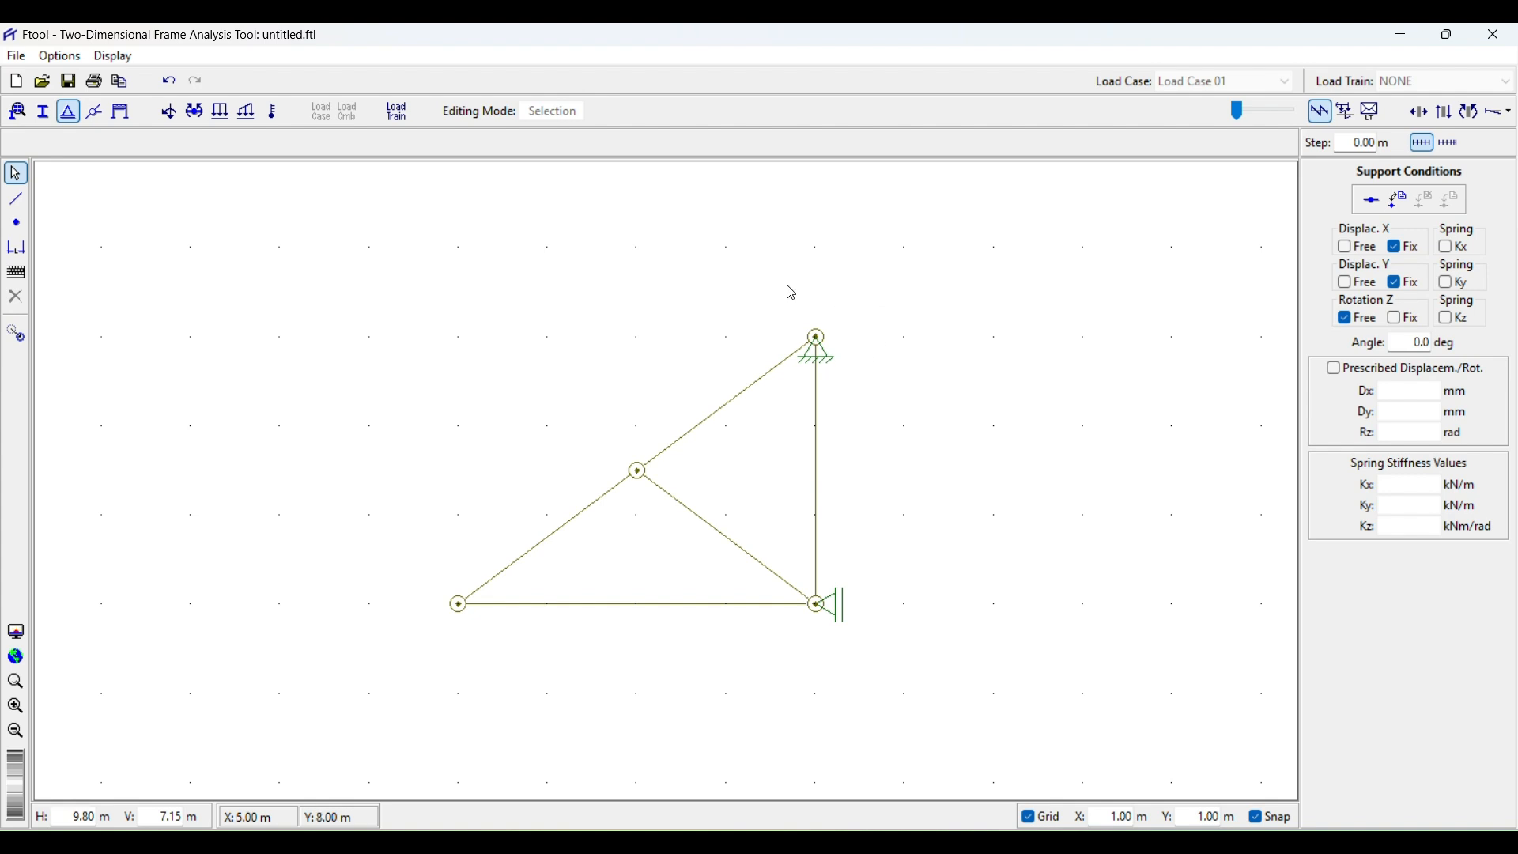
Set the upper-right joint's support angle to 90 degrees and apply it
double_click(1423, 343)
type("90")
left_click(820, 344)
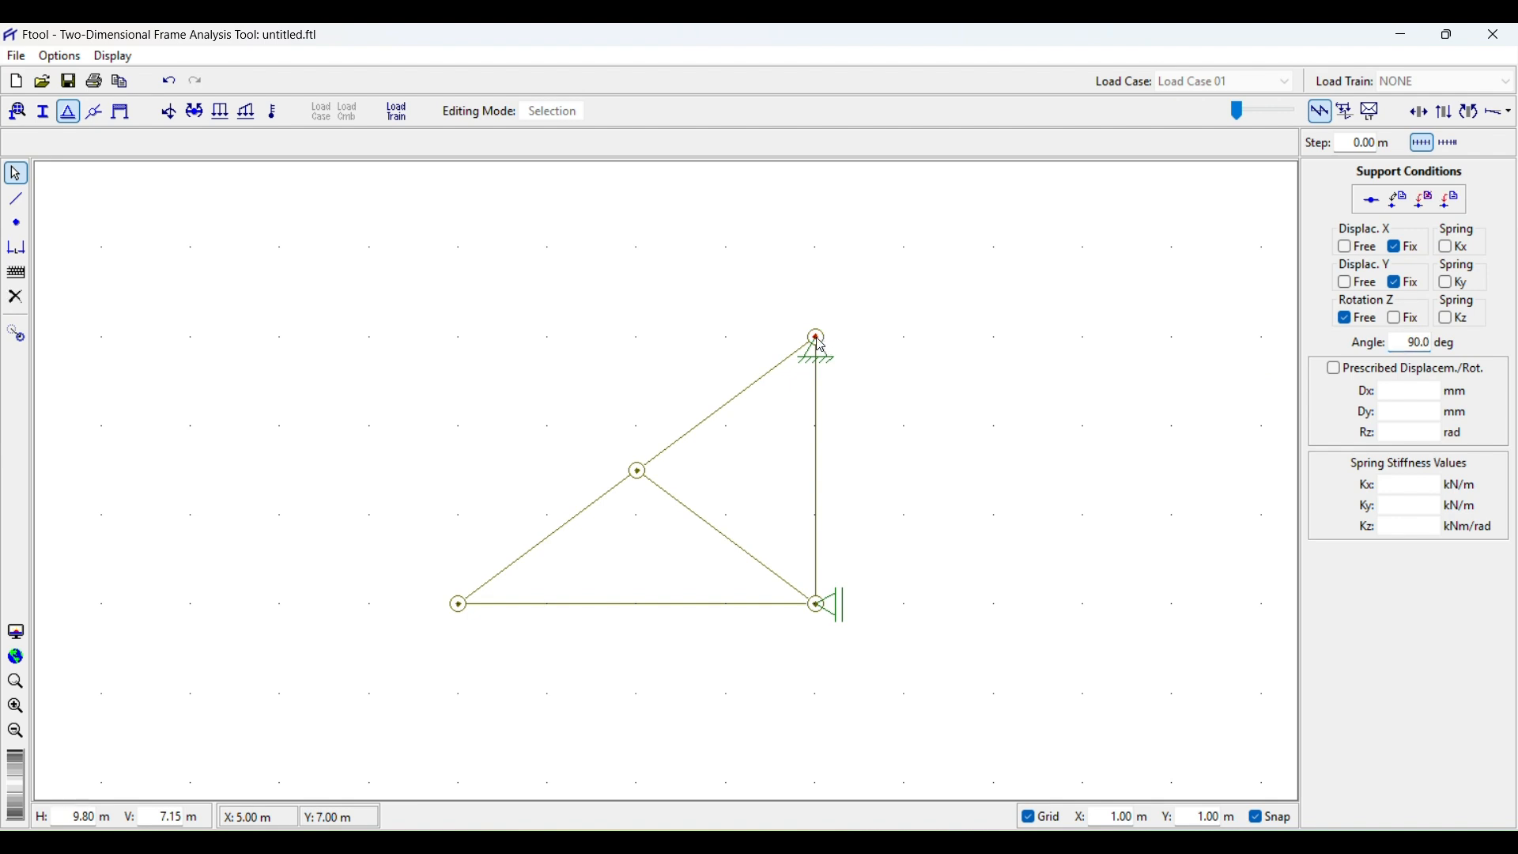
left_click(1450, 201)
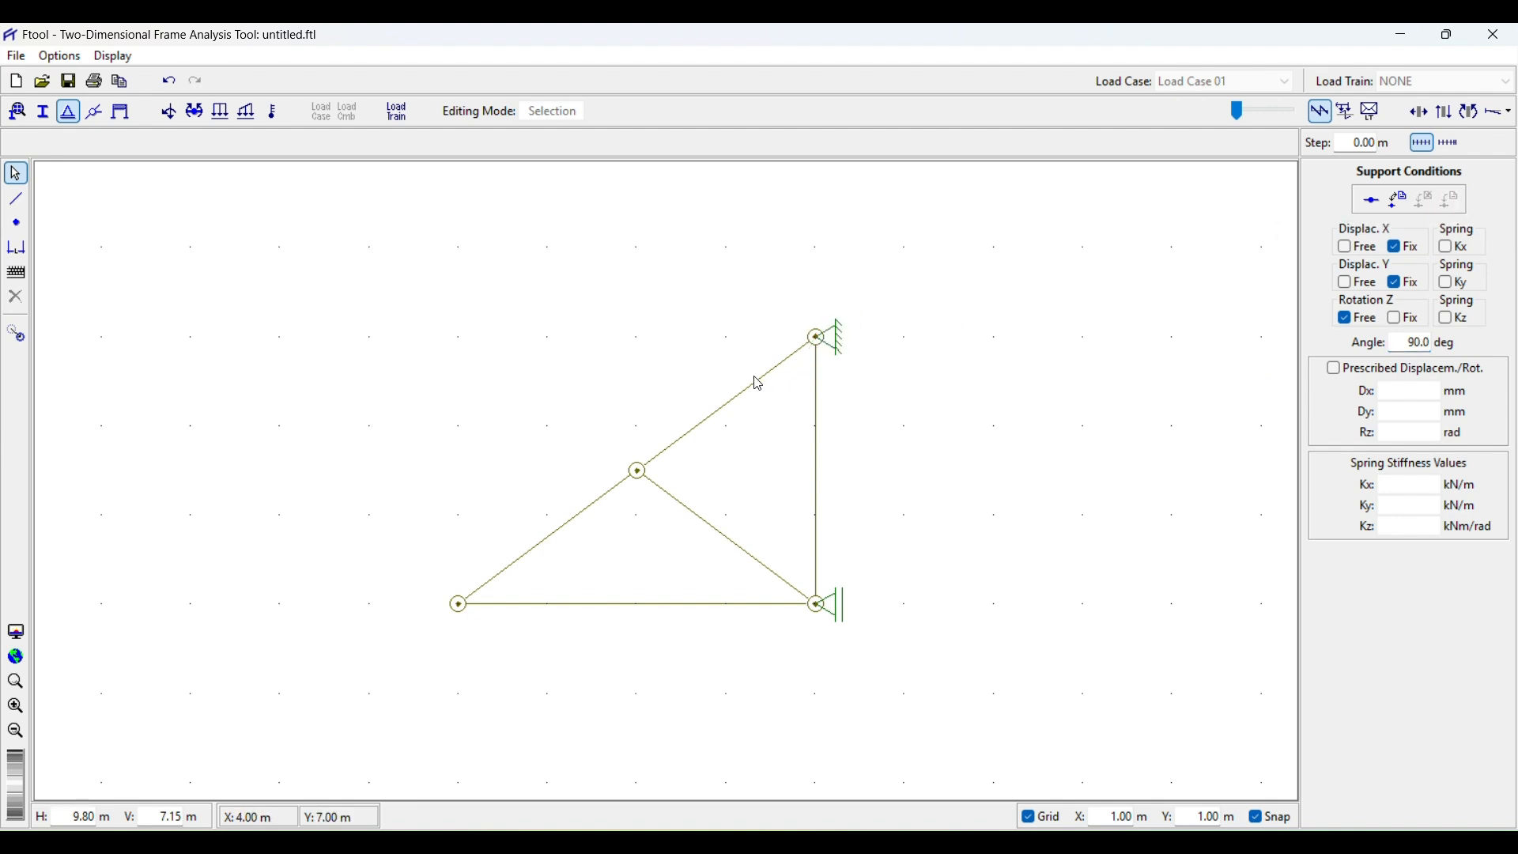
Create a nodal load named D with Fy = -30 kN and apply it to the lower-left joint
left_click(462, 610)
left_click(169, 113)
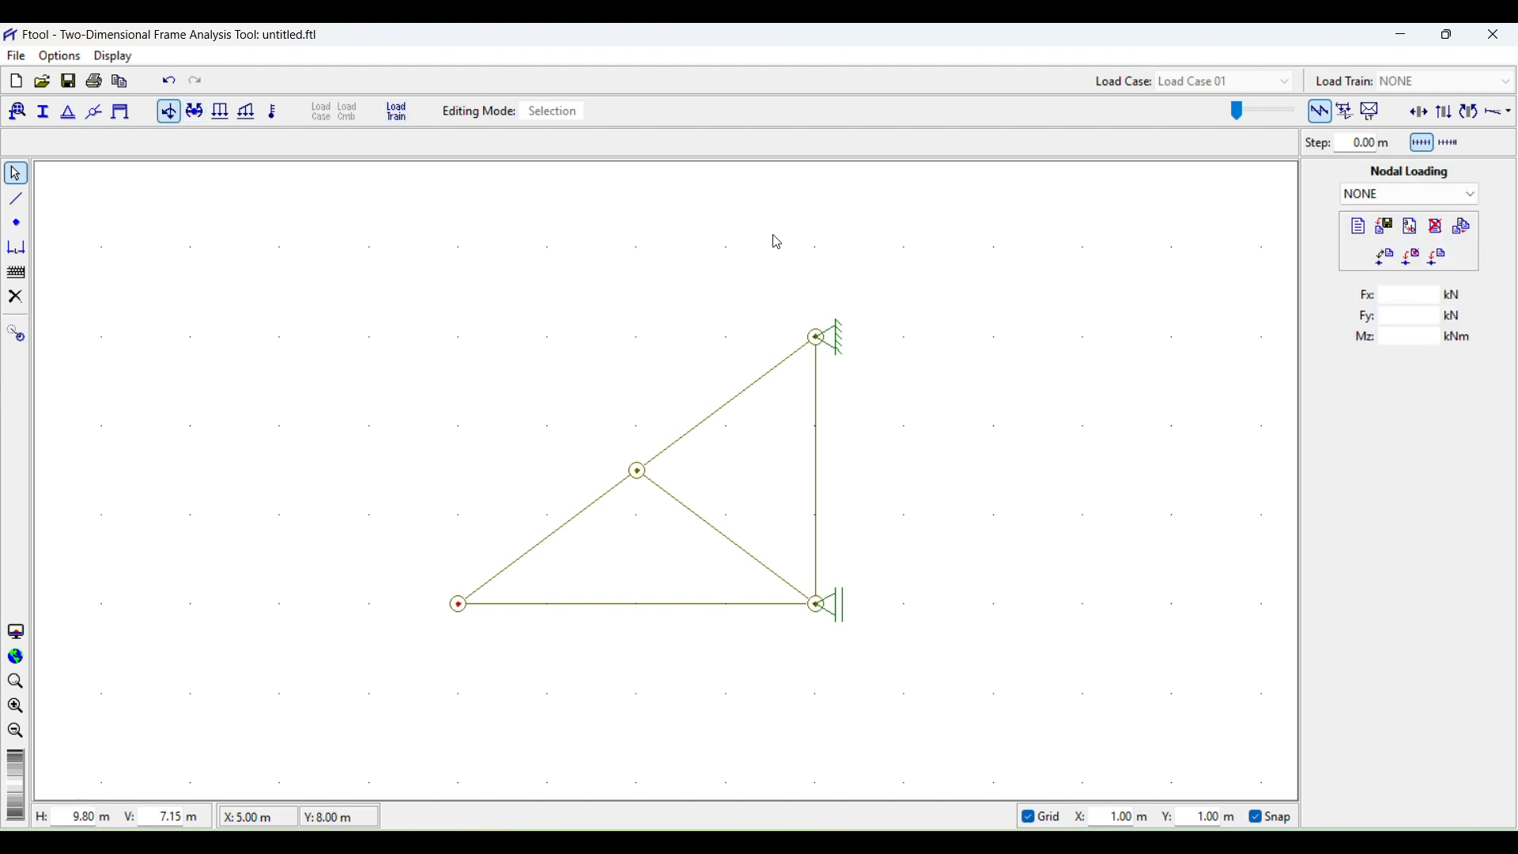
left_click(1360, 229)
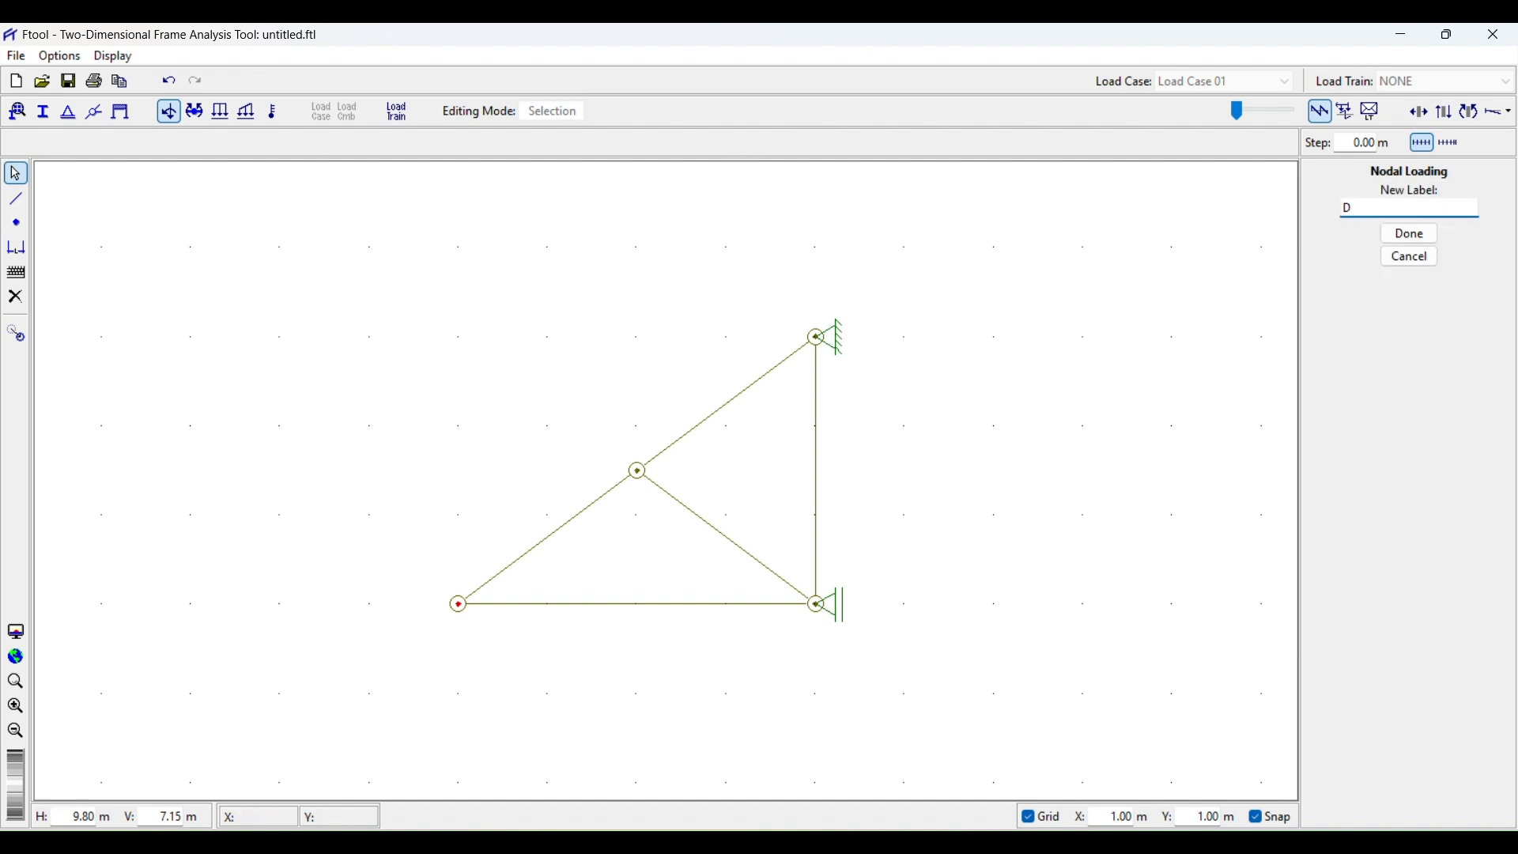
type("D")
left_click(1410, 234)
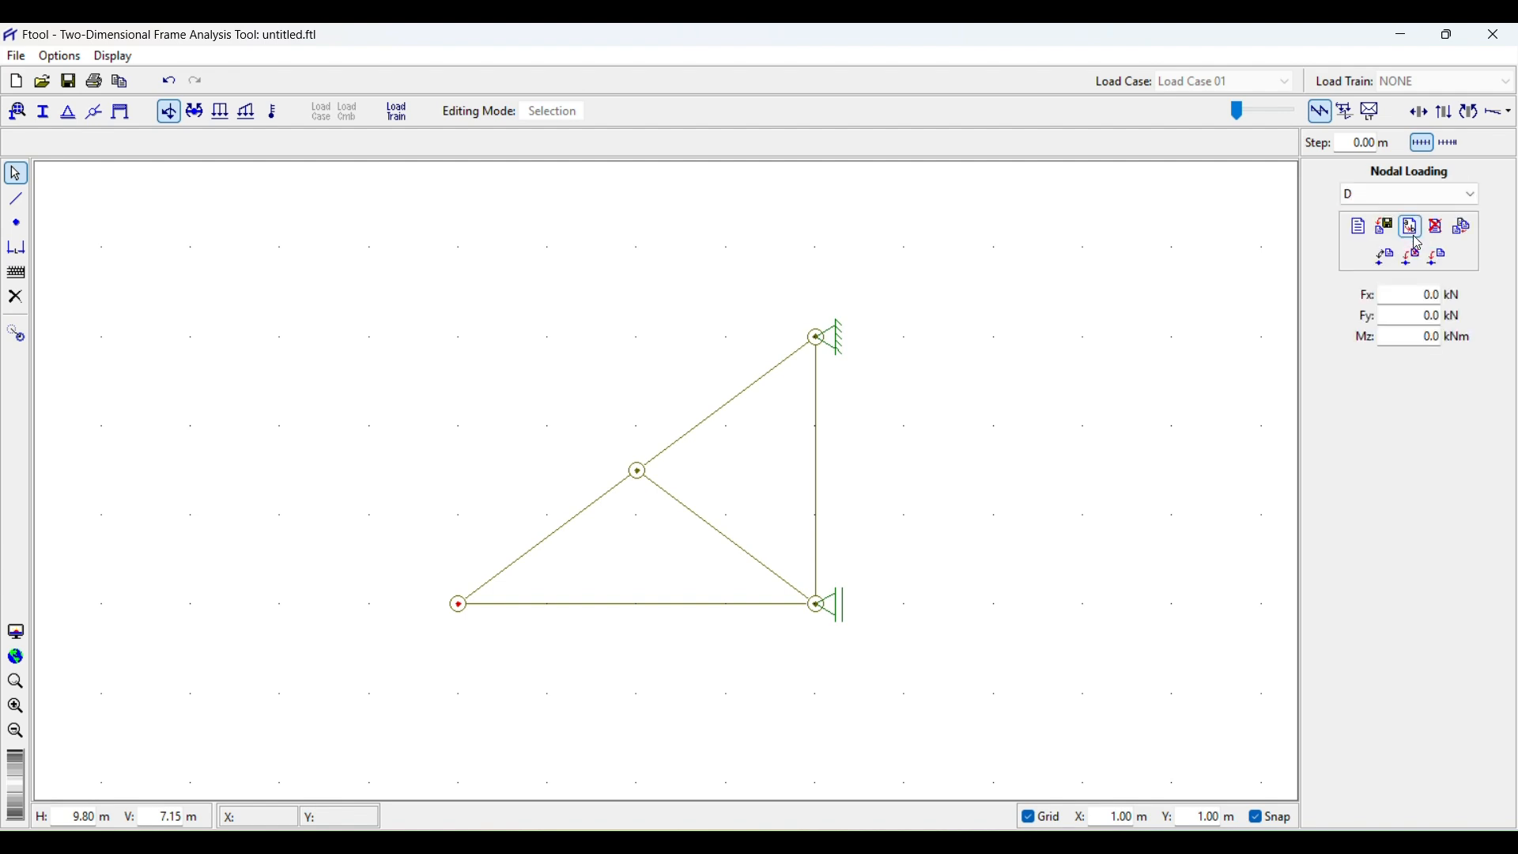
left_click(1417, 314)
key("BackSpace")
type("-30")
left_click(1437, 261)
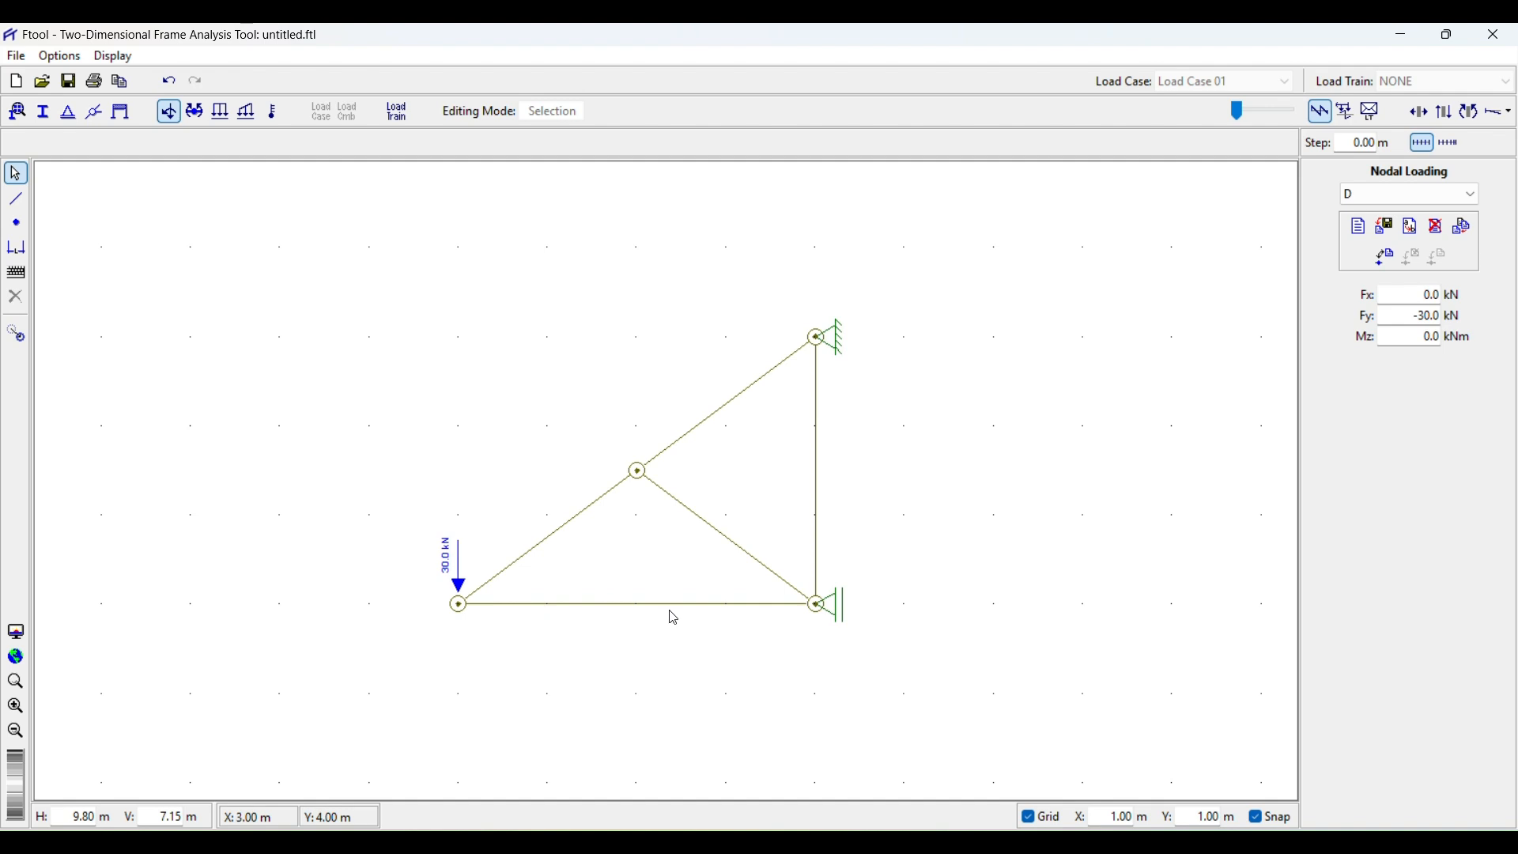
Add dimension lines for the truss's horizontal bottom member and its vertical member, each offset 1 m outside the truss
left_click(16, 248)
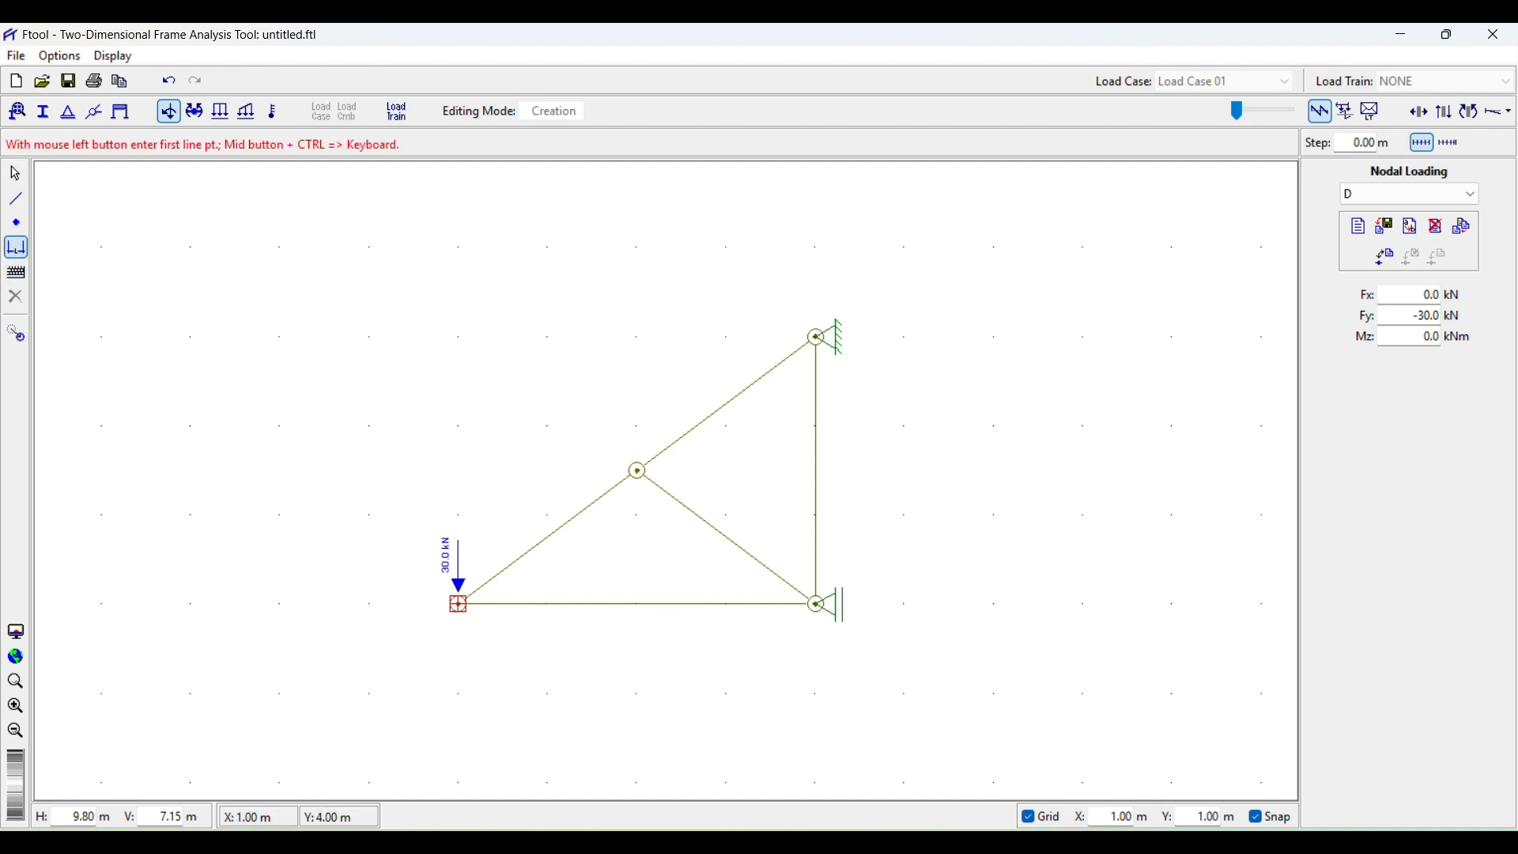
left_click(459, 605)
left_click(816, 605)
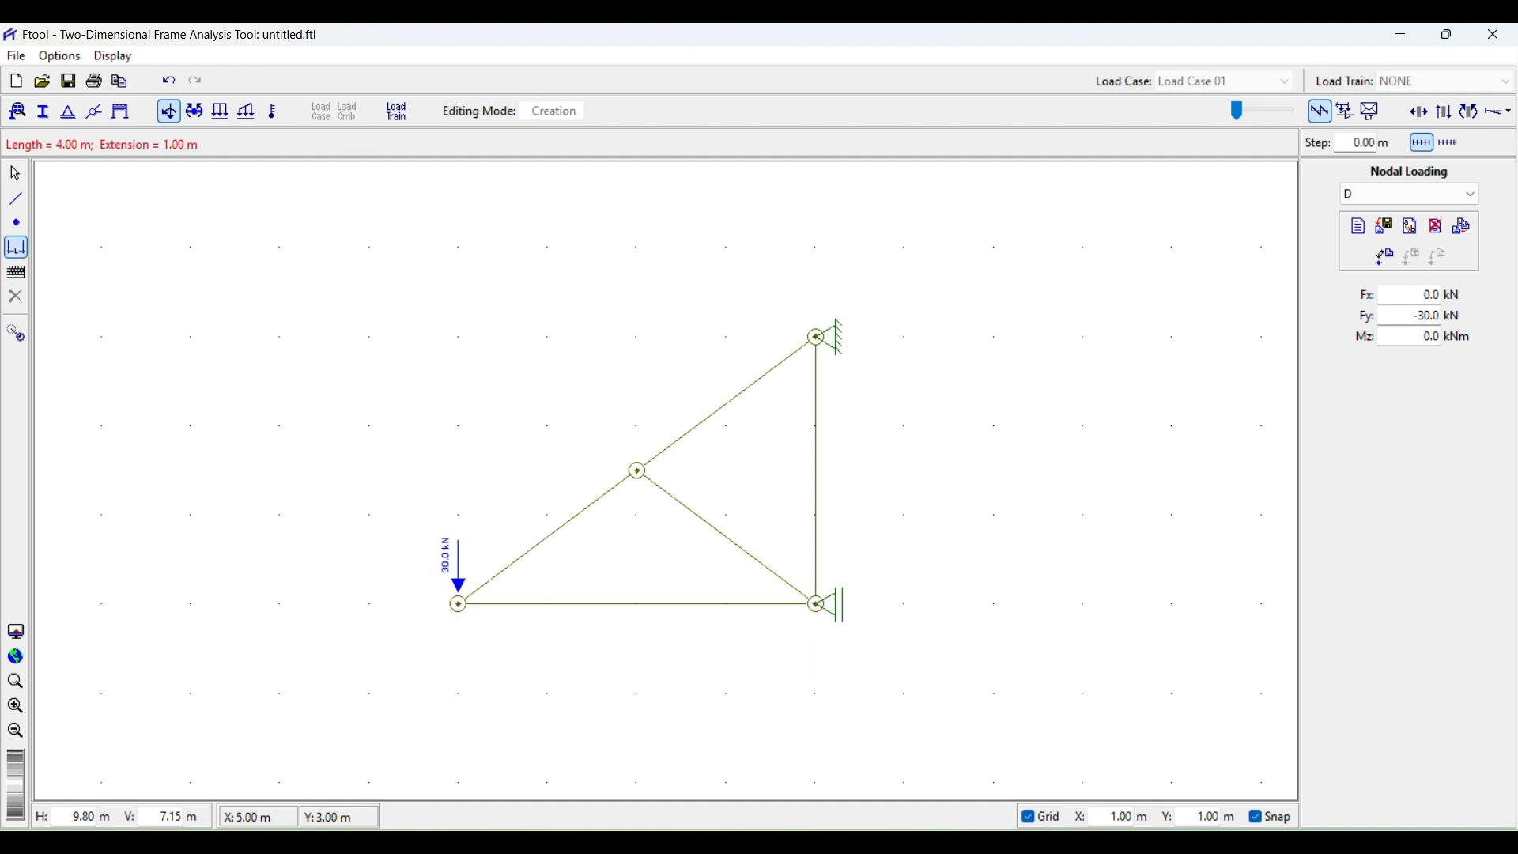
left_click(816, 695)
left_click(816, 605)
left_click(816, 337)
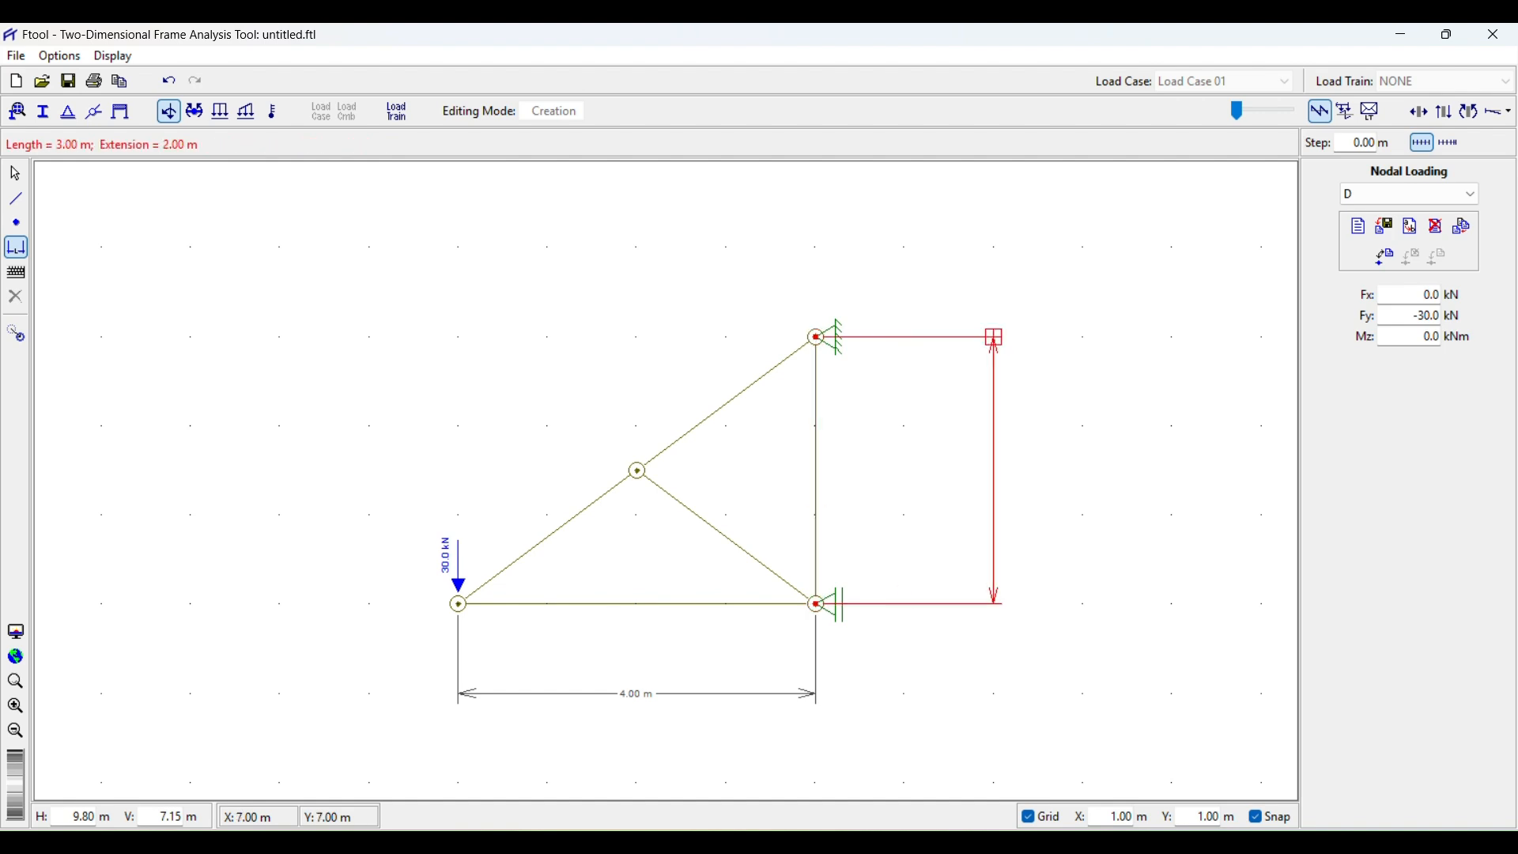
left_click(905, 336)
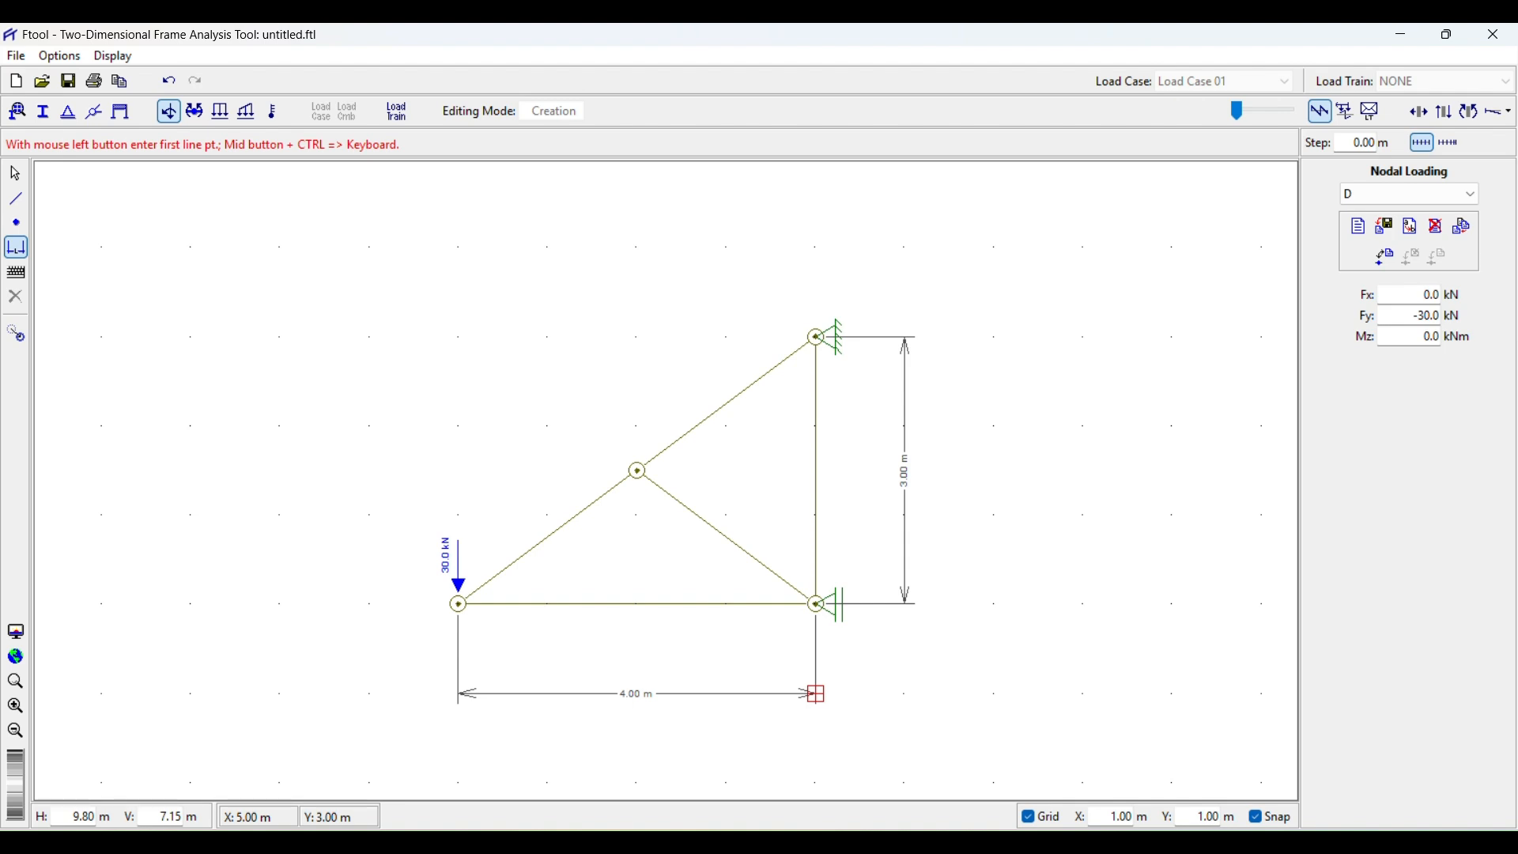
key("Escape")
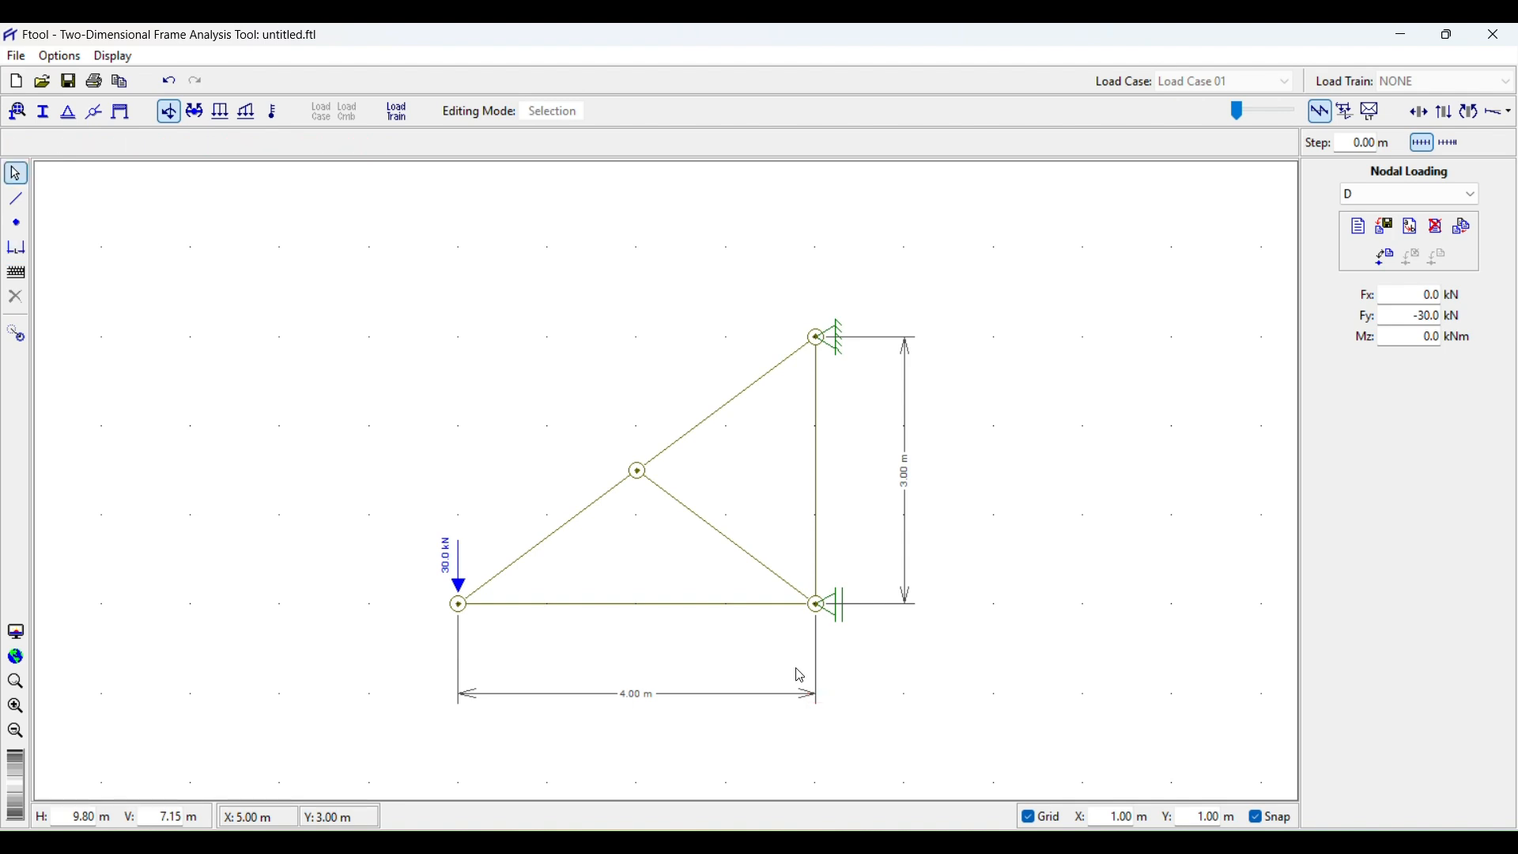
Compare the loaded Ftool model side by side with the F6.2 figure, ending with Ftool maximized
mouse_move(1457, 38)
left_click(1325, 91)
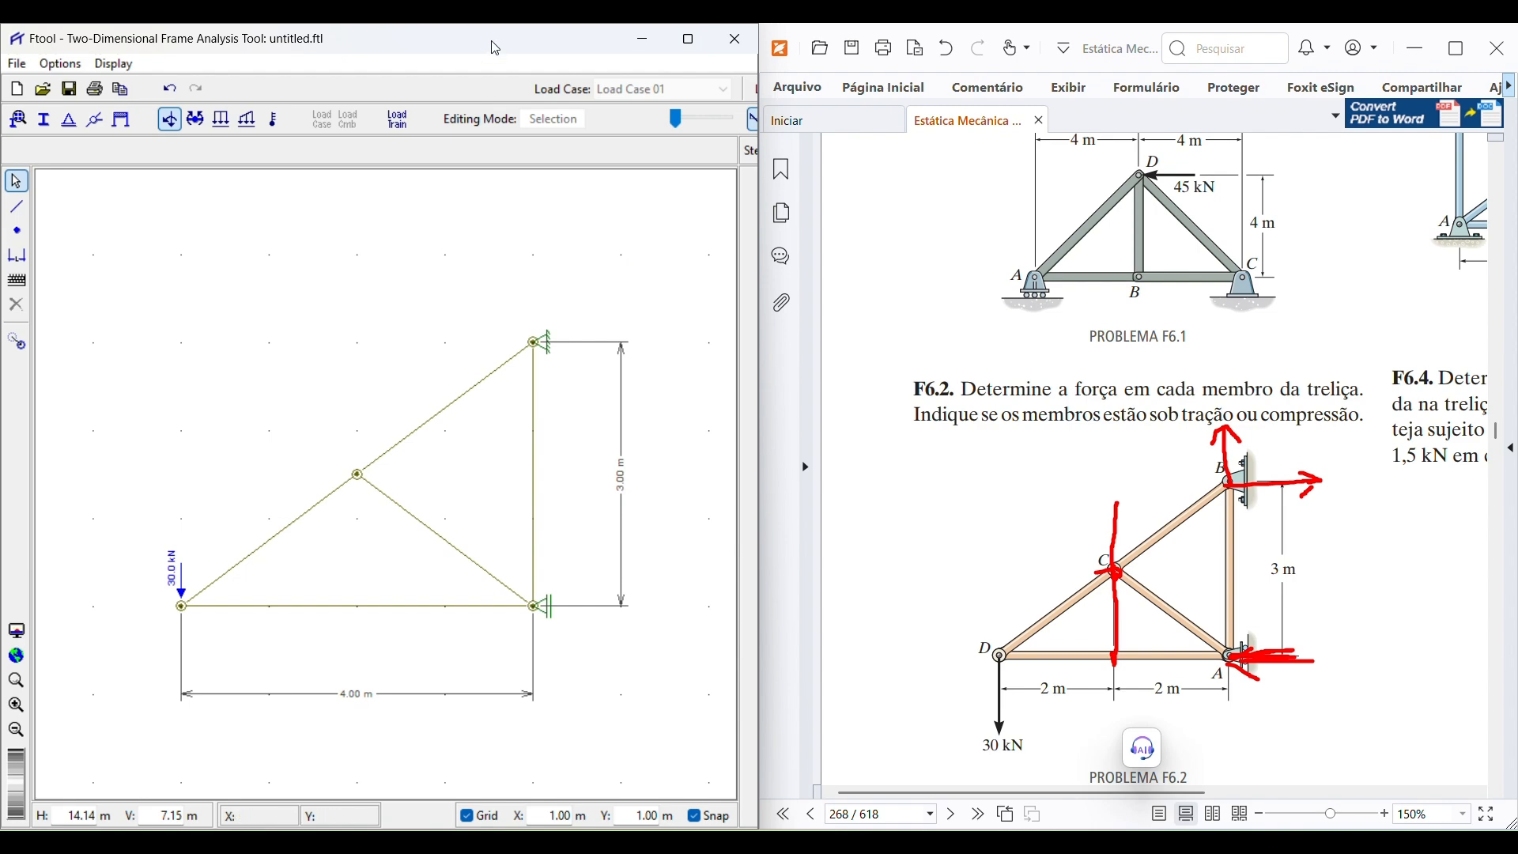
left_click_drag(496, 48, 610, 117)
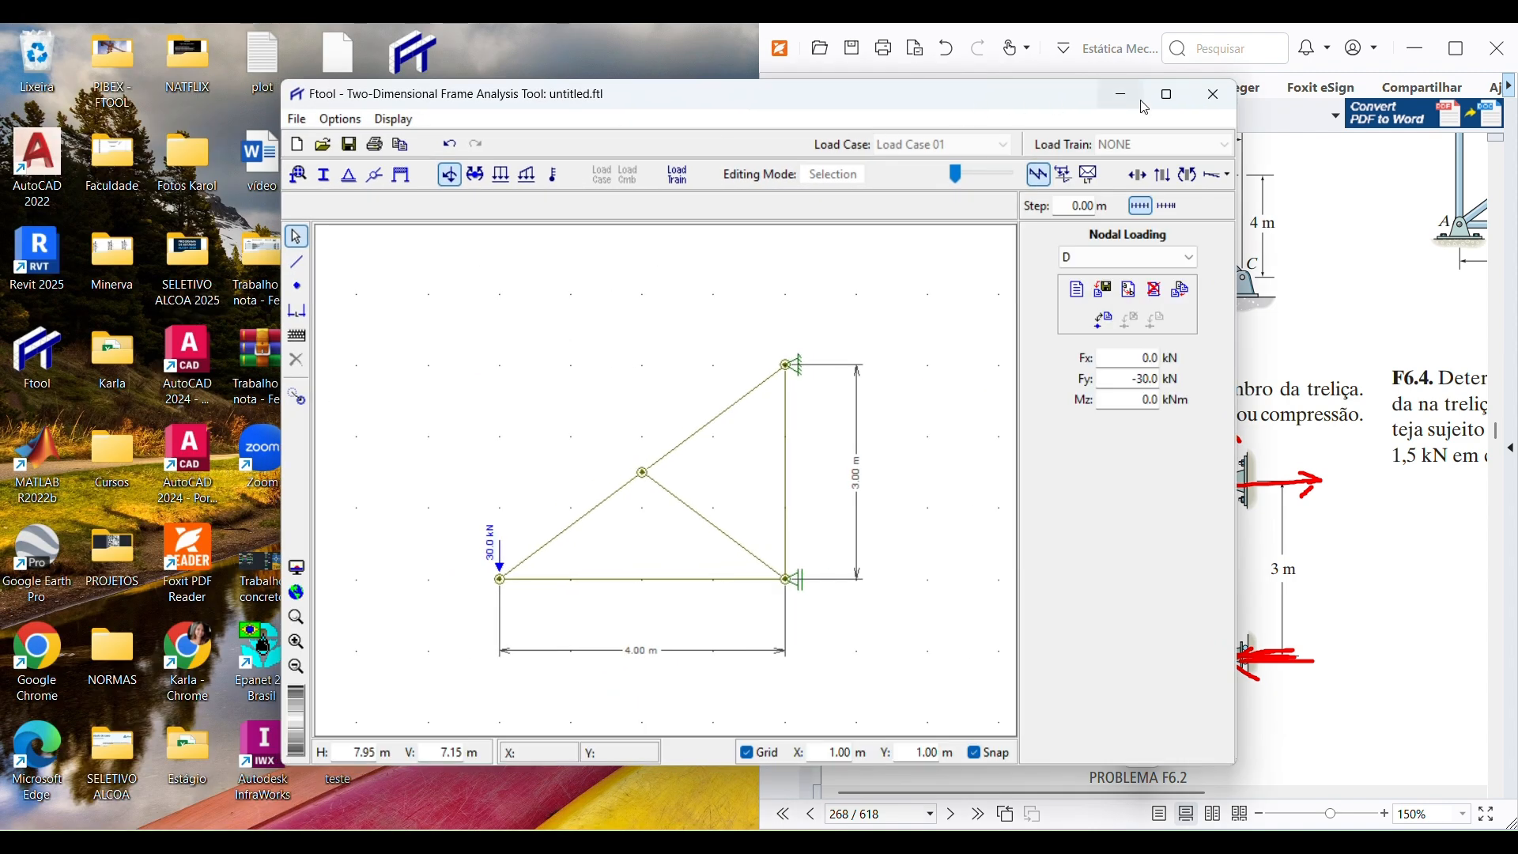
left_click(1176, 105)
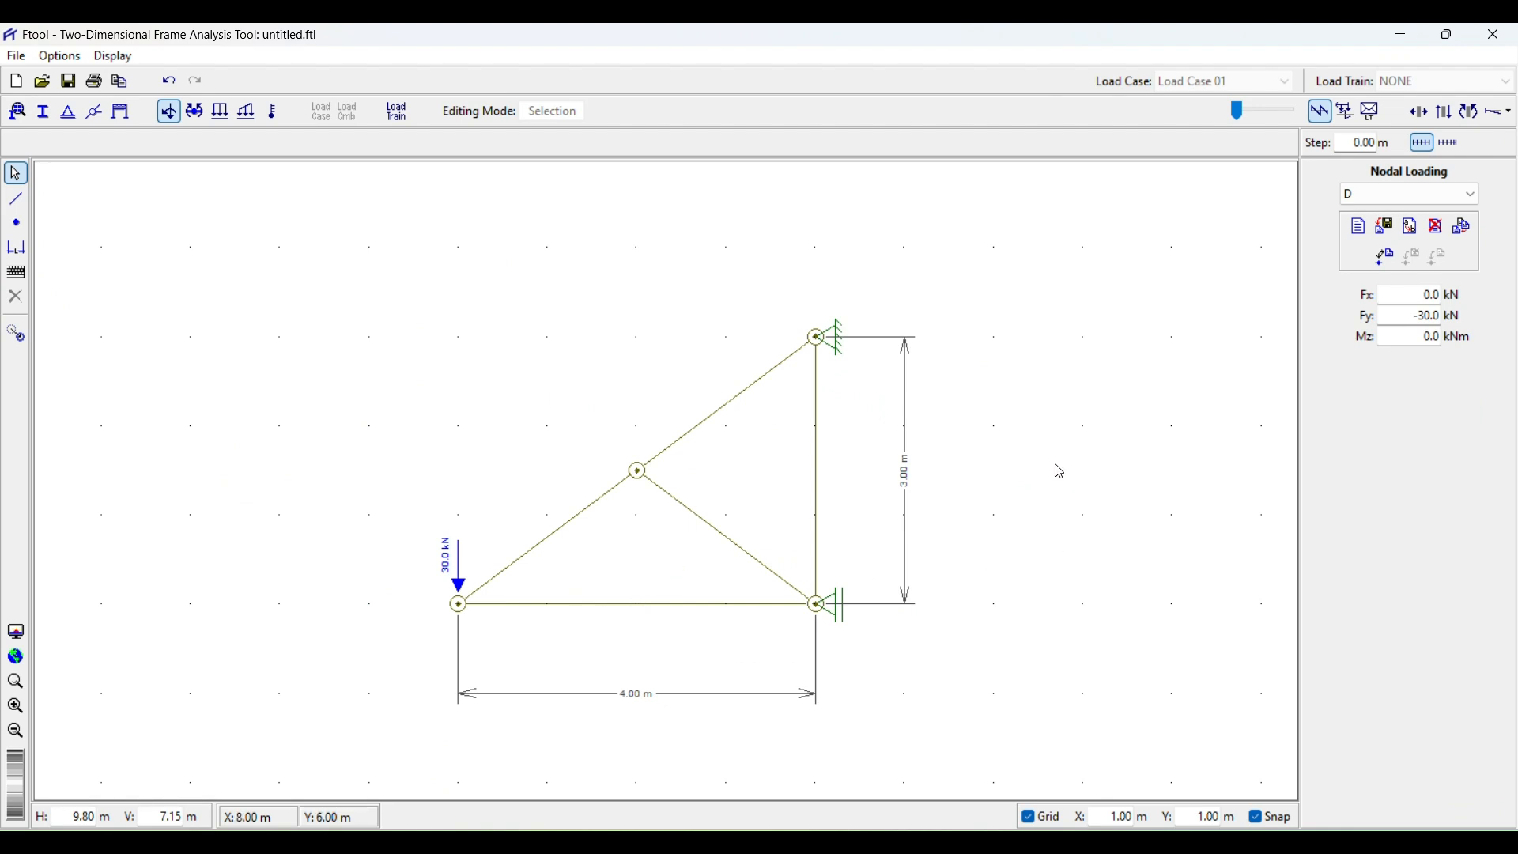
Create a Steel Isotropic material named "Treliça 3" and apply it to all members
left_click_drag(1021, 574, 1029, 519)
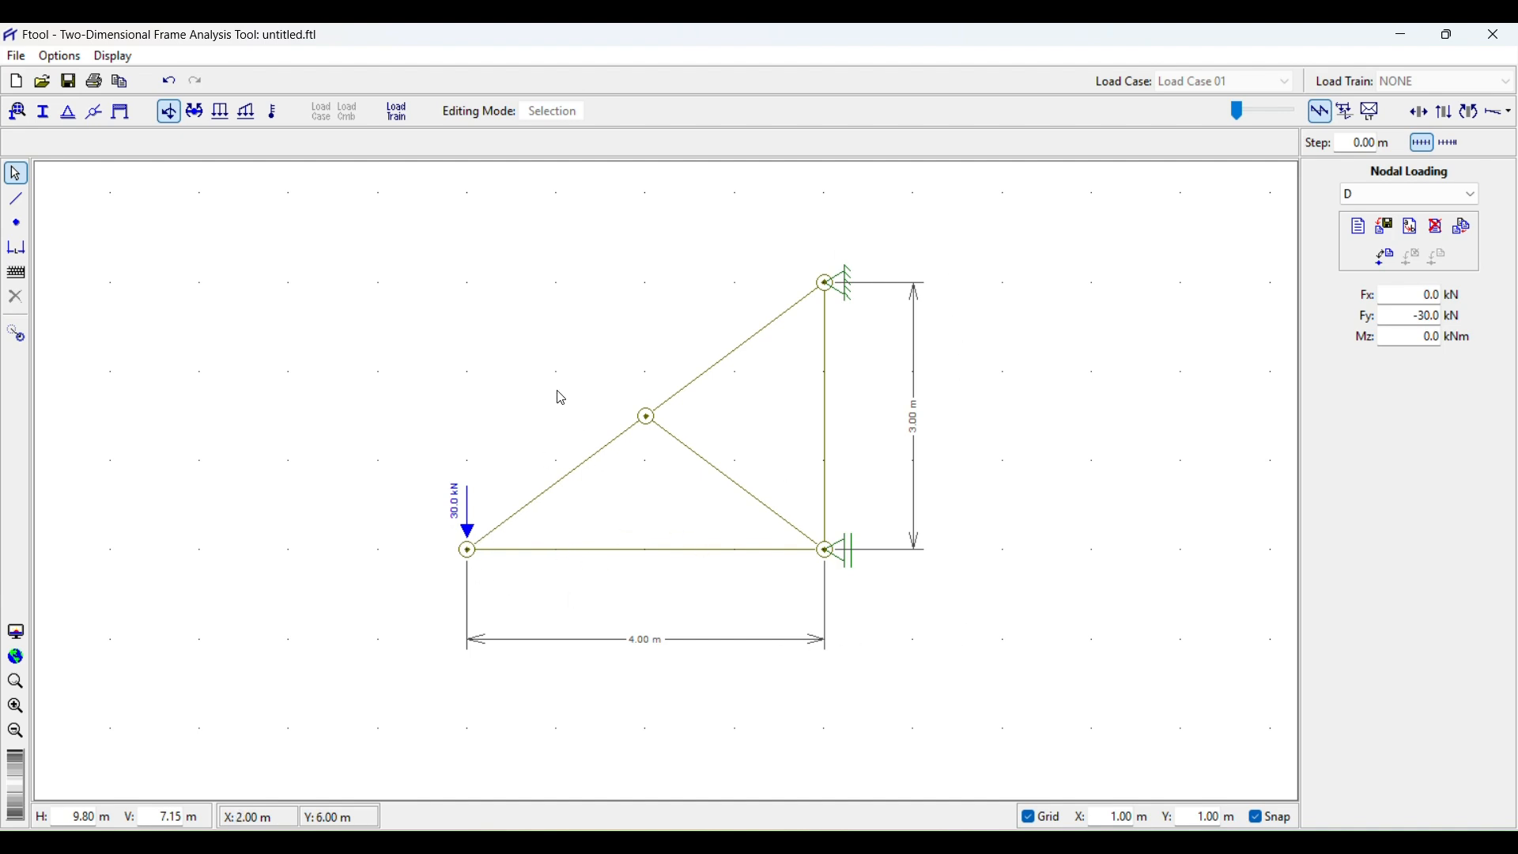
left_click(19, 113)
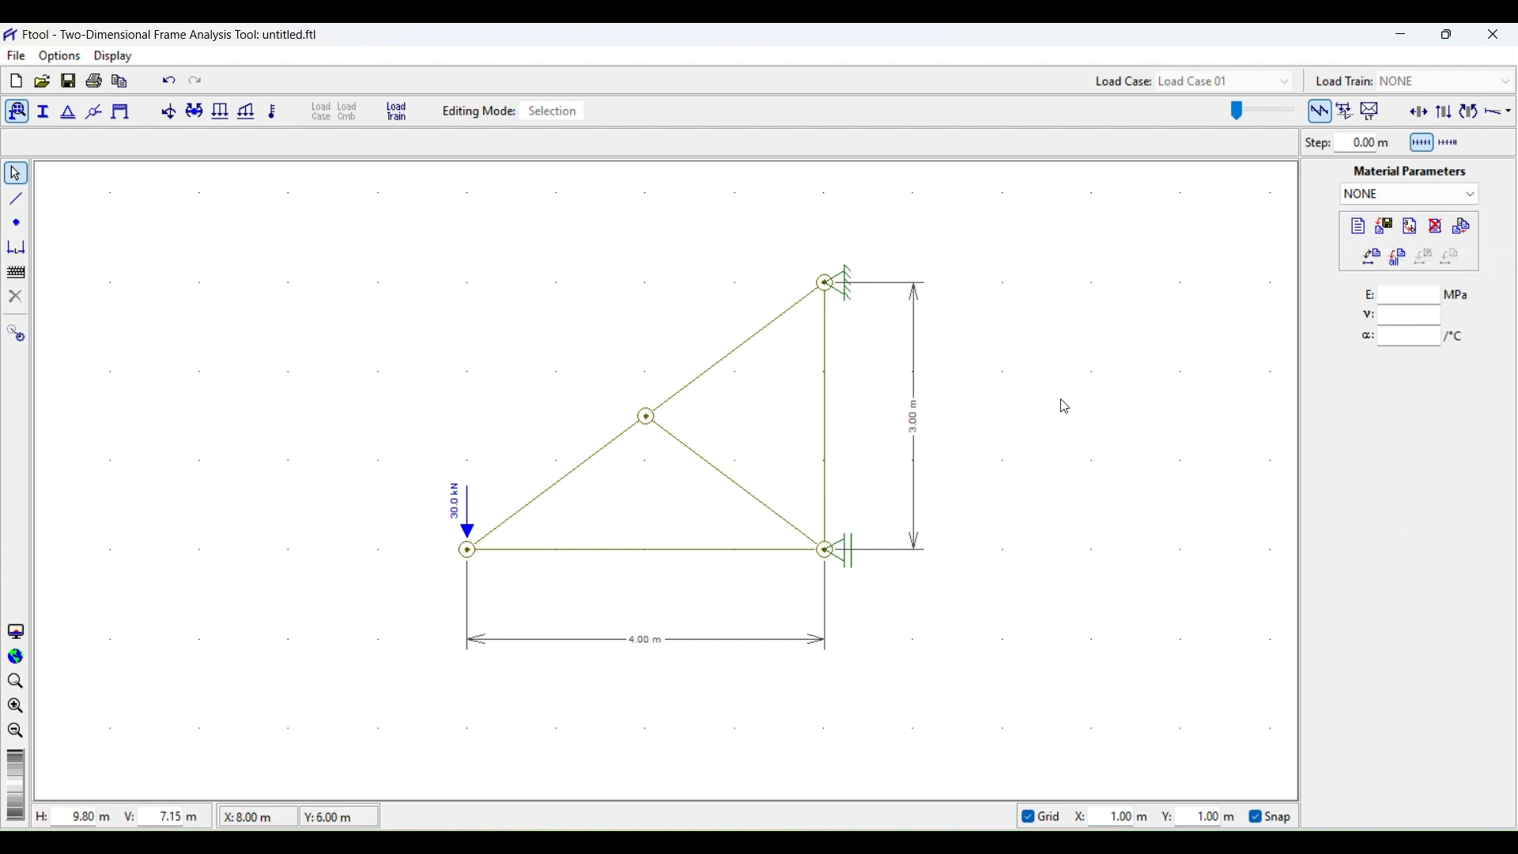
left_click(1359, 227)
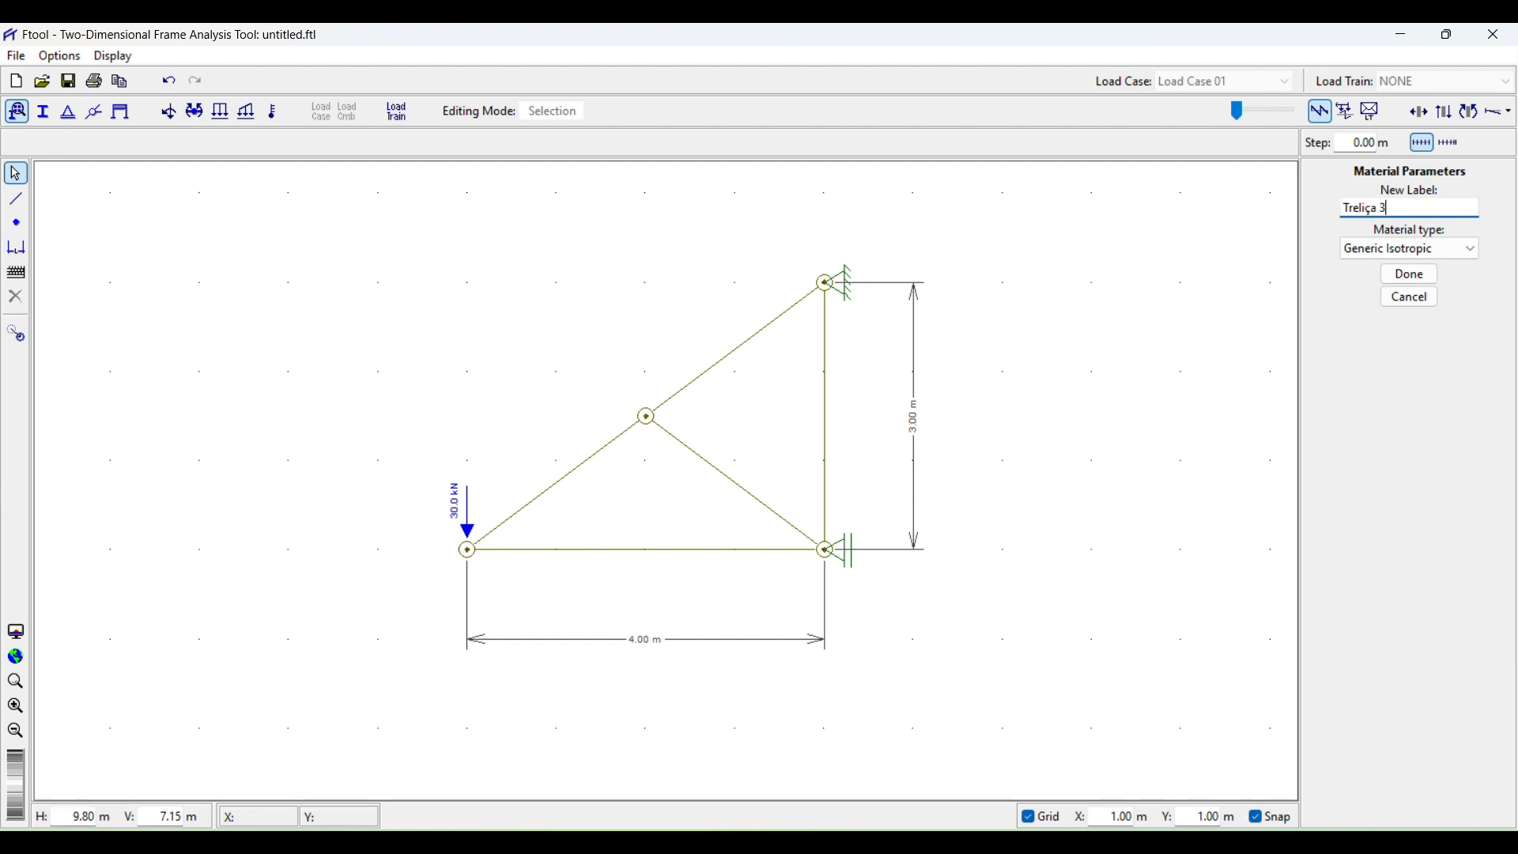
left_click(1387, 252)
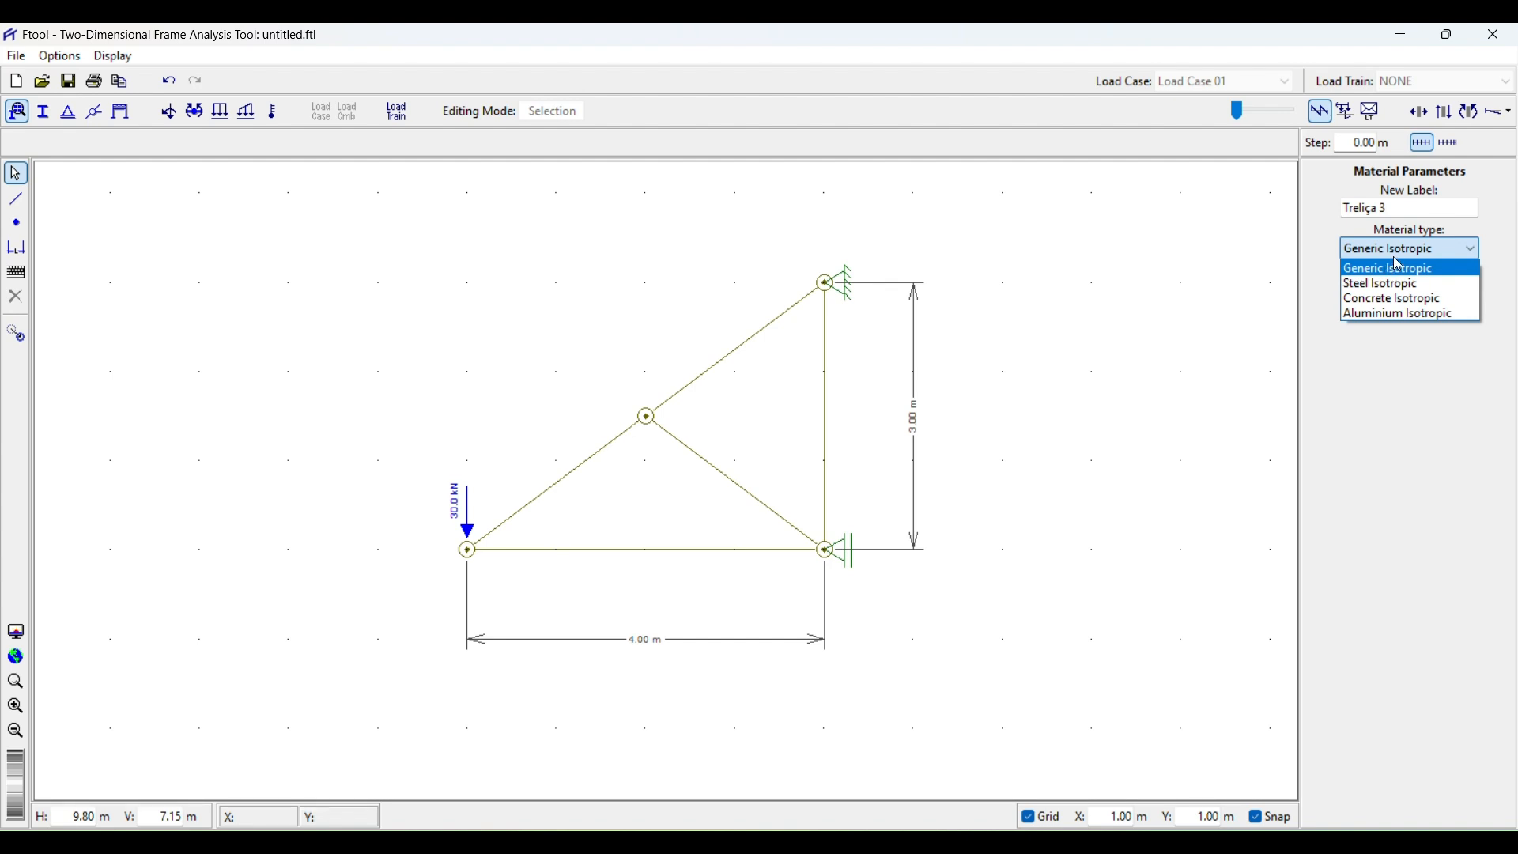
left_click(1392, 283)
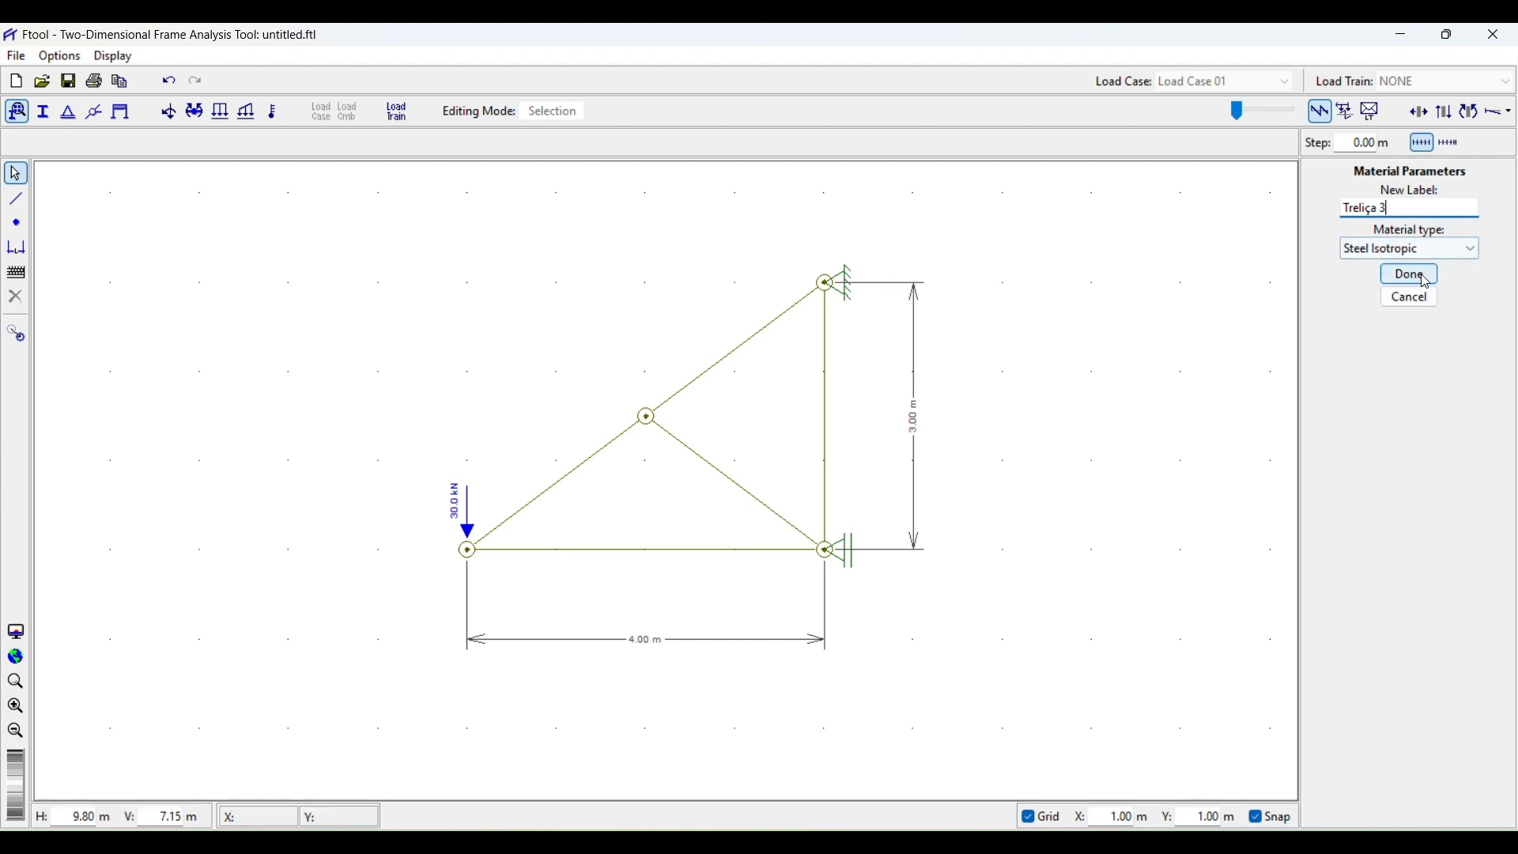
left_click(1426, 282)
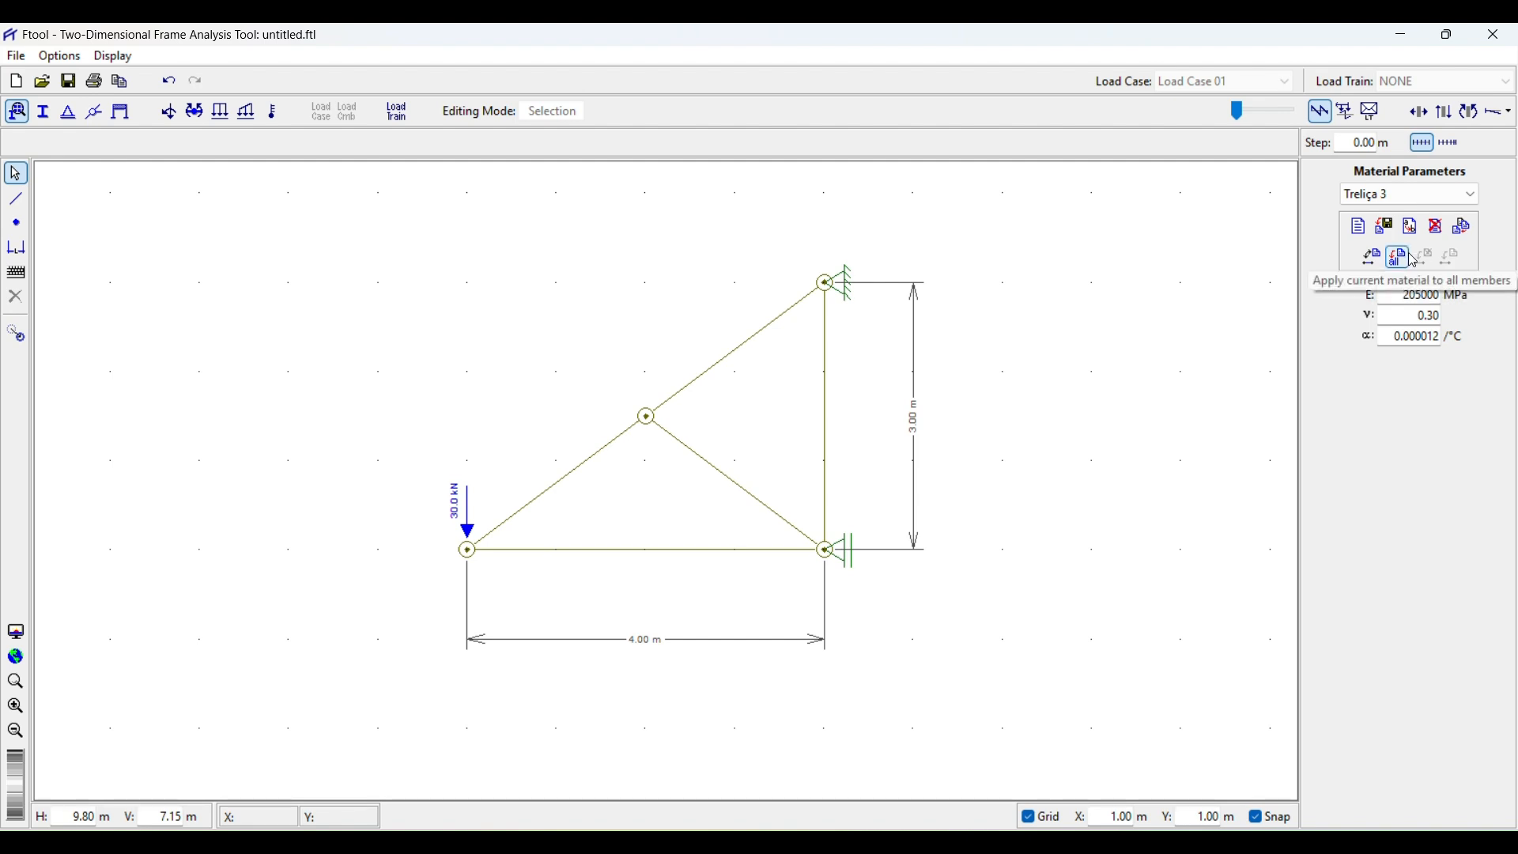
left_click(1404, 260)
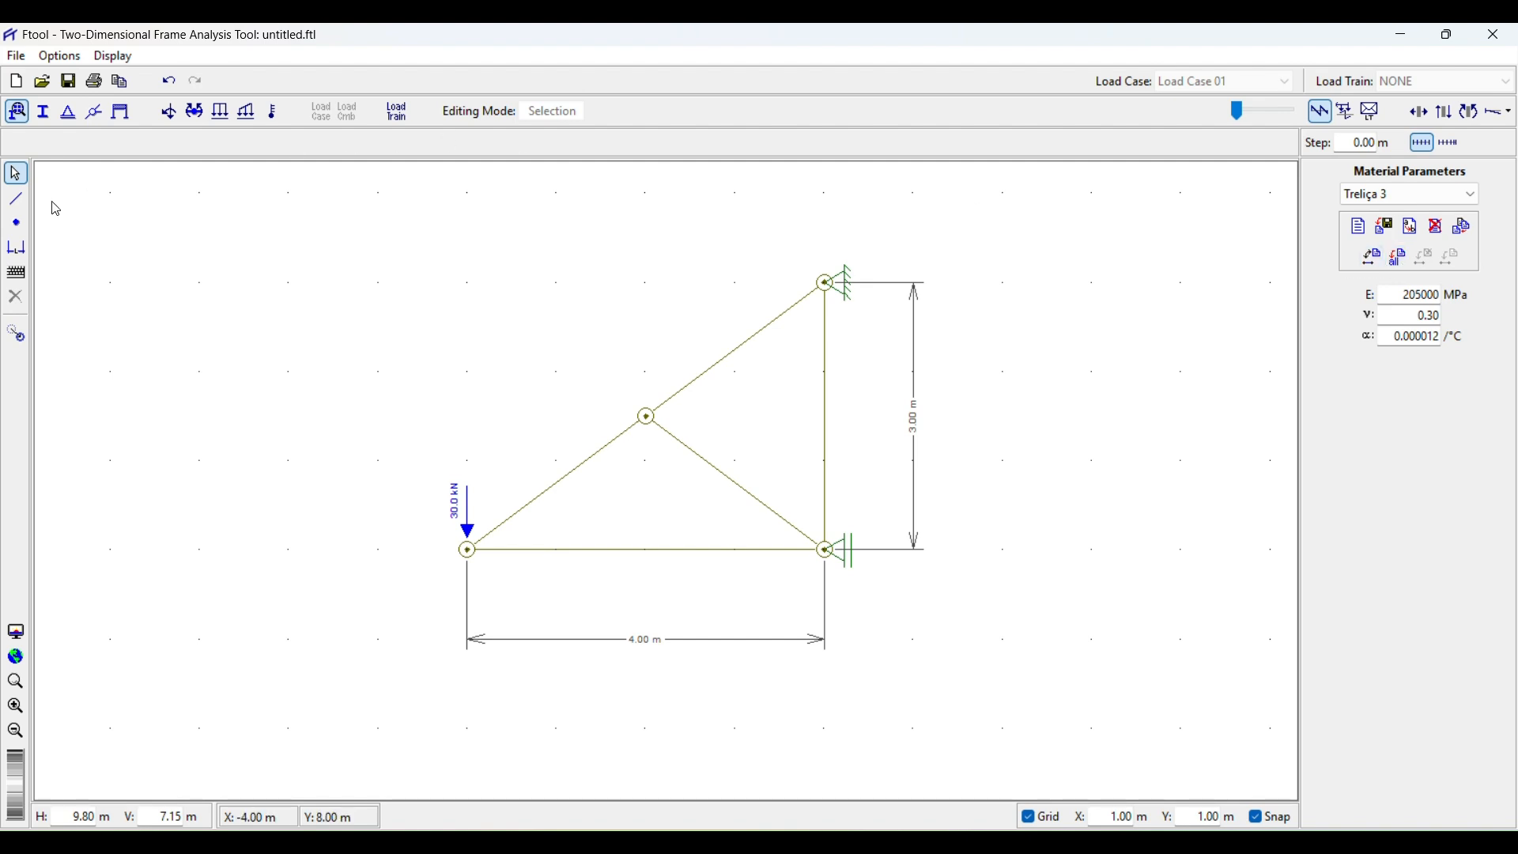
Create a new I-shape section property named "Treliça 3"
left_click(43, 115)
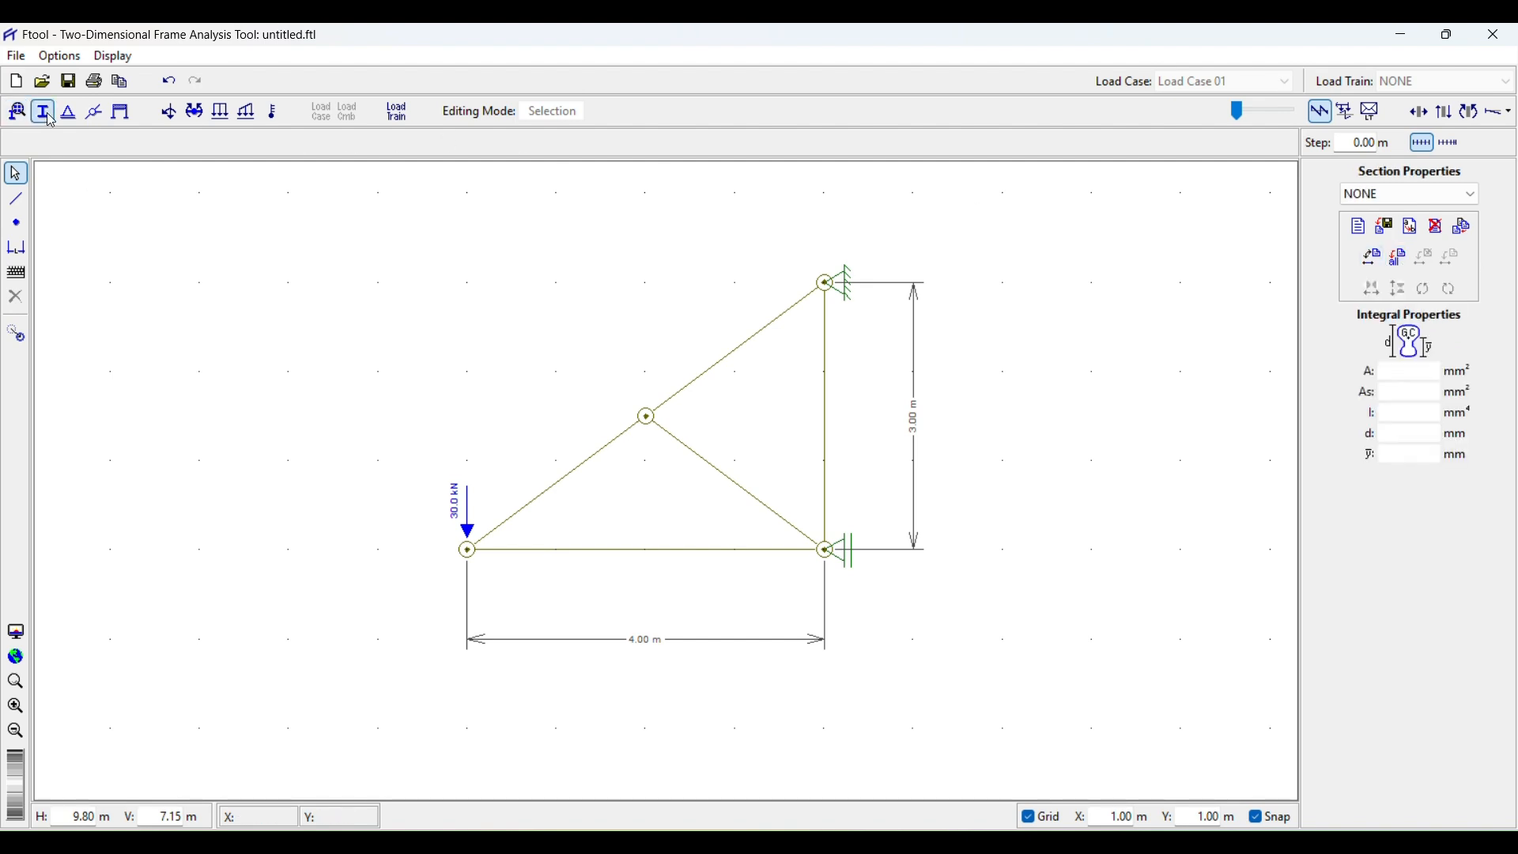
left_click(1363, 229)
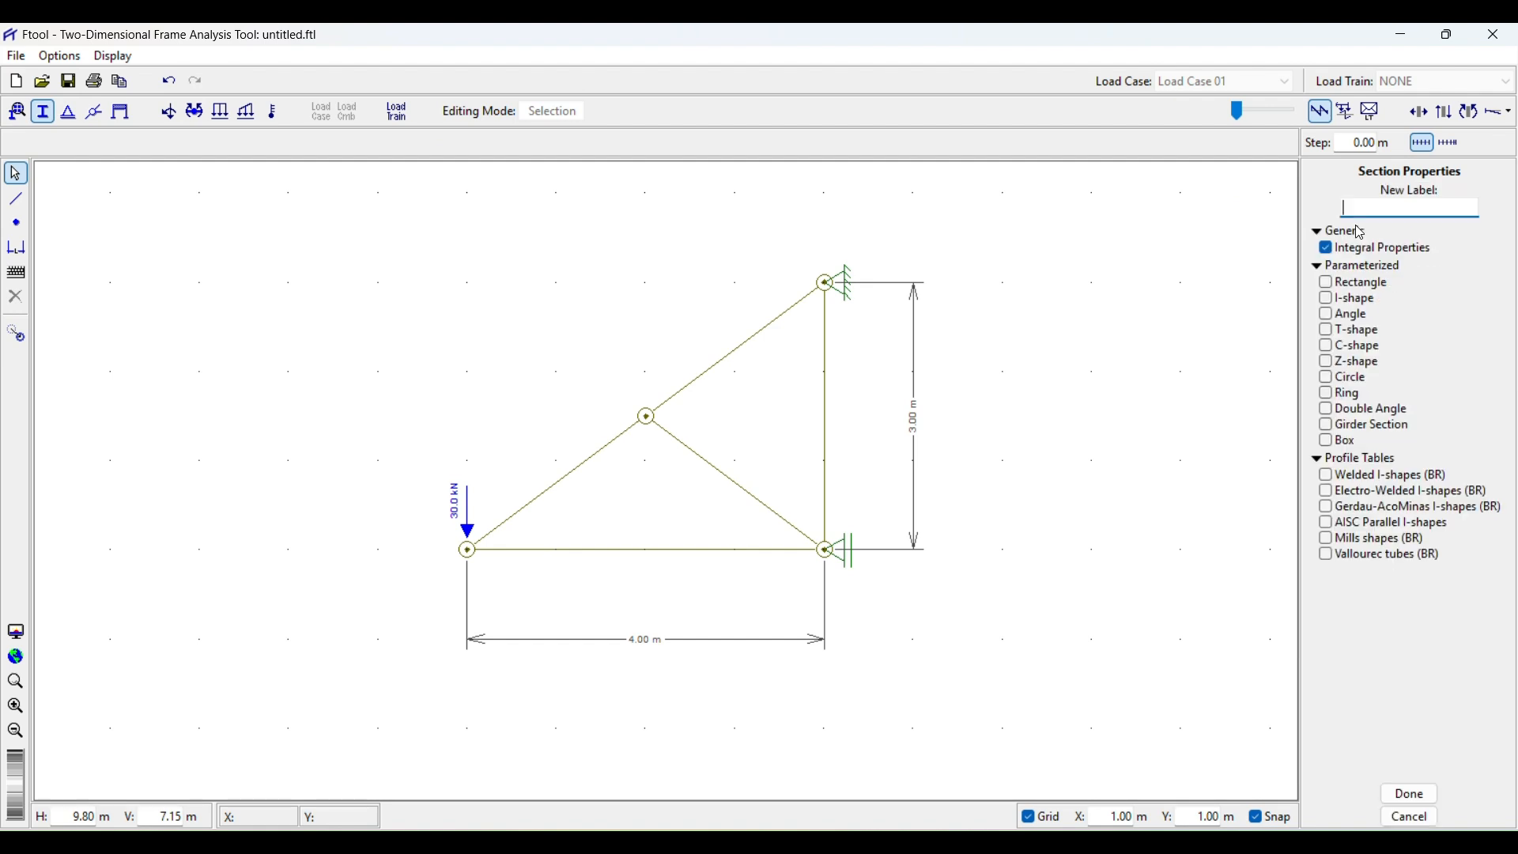
left_click(1328, 301)
left_click(1423, 798)
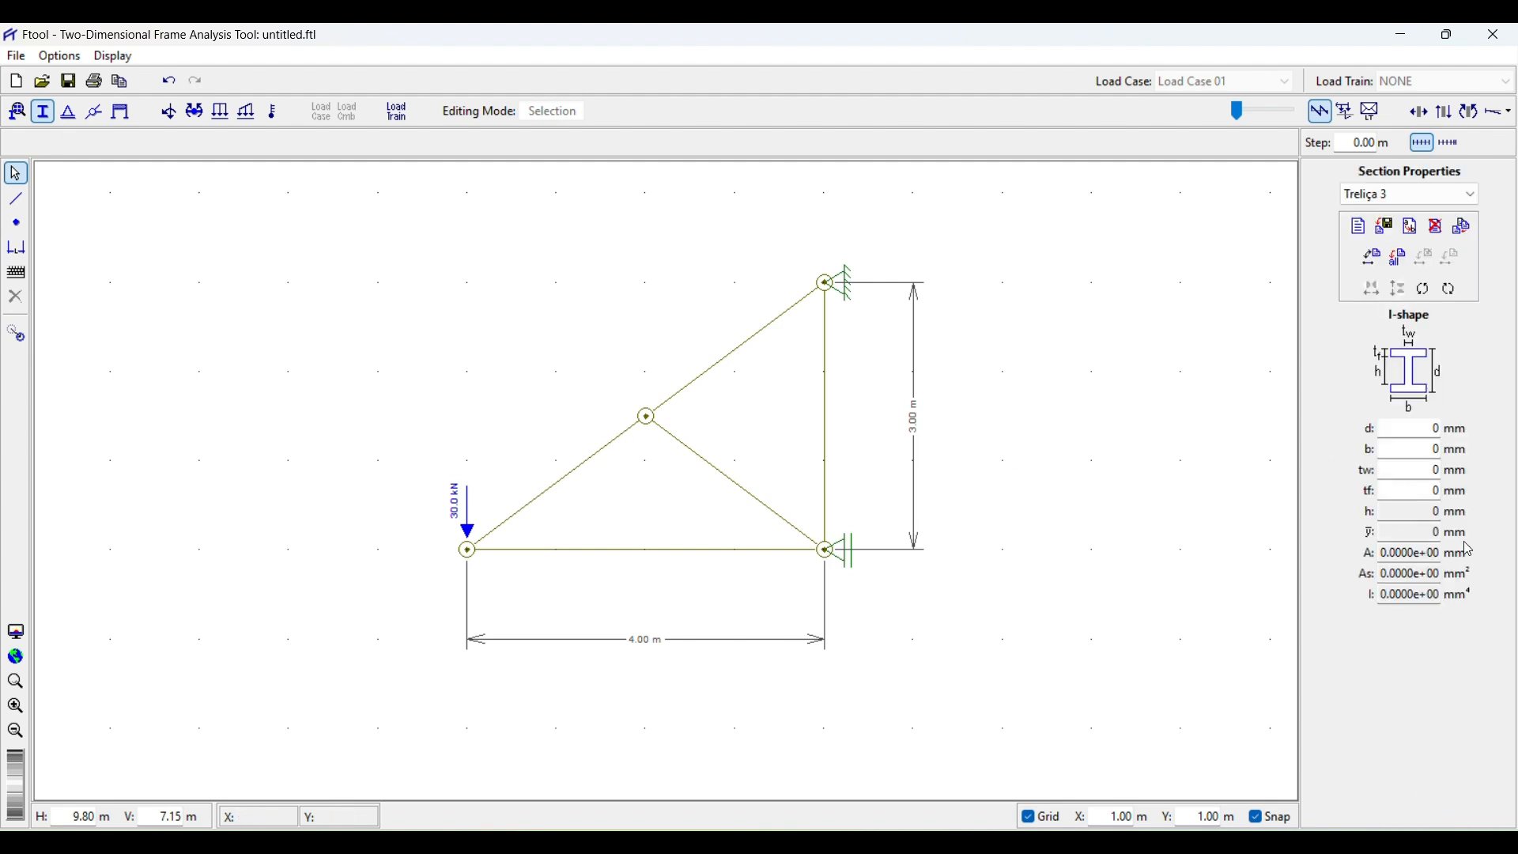
Set the I-section to d = 500, b = 200, tw = 50 and tf = 50 mm, and apply it to all members
left_click(1438, 428)
type("500")
double_click(1433, 451)
type("200")
left_click(1427, 473)
key("BackSpace")
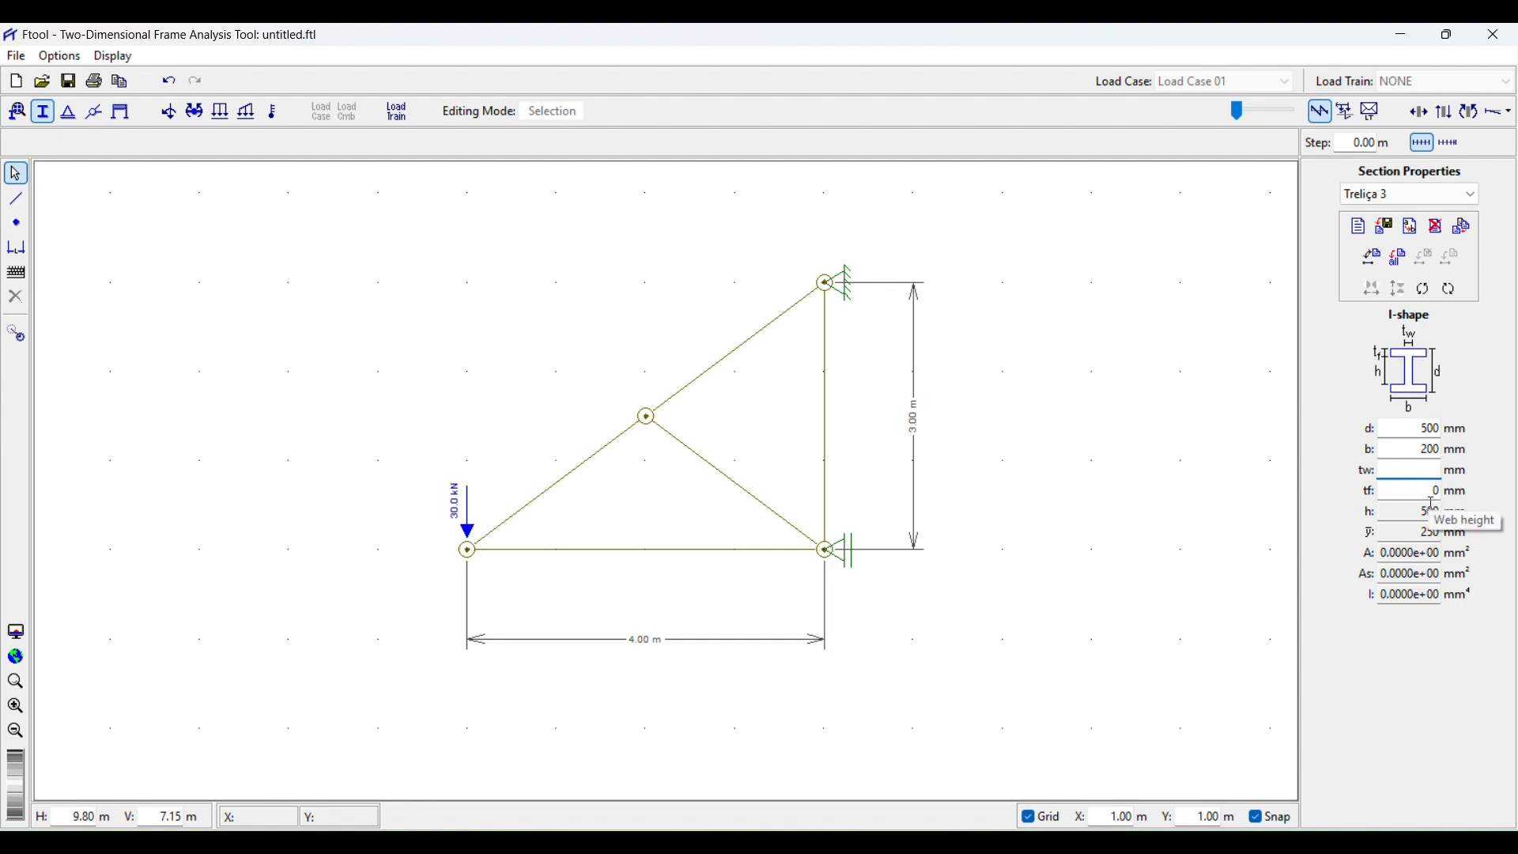
type("50")
key("Tab")
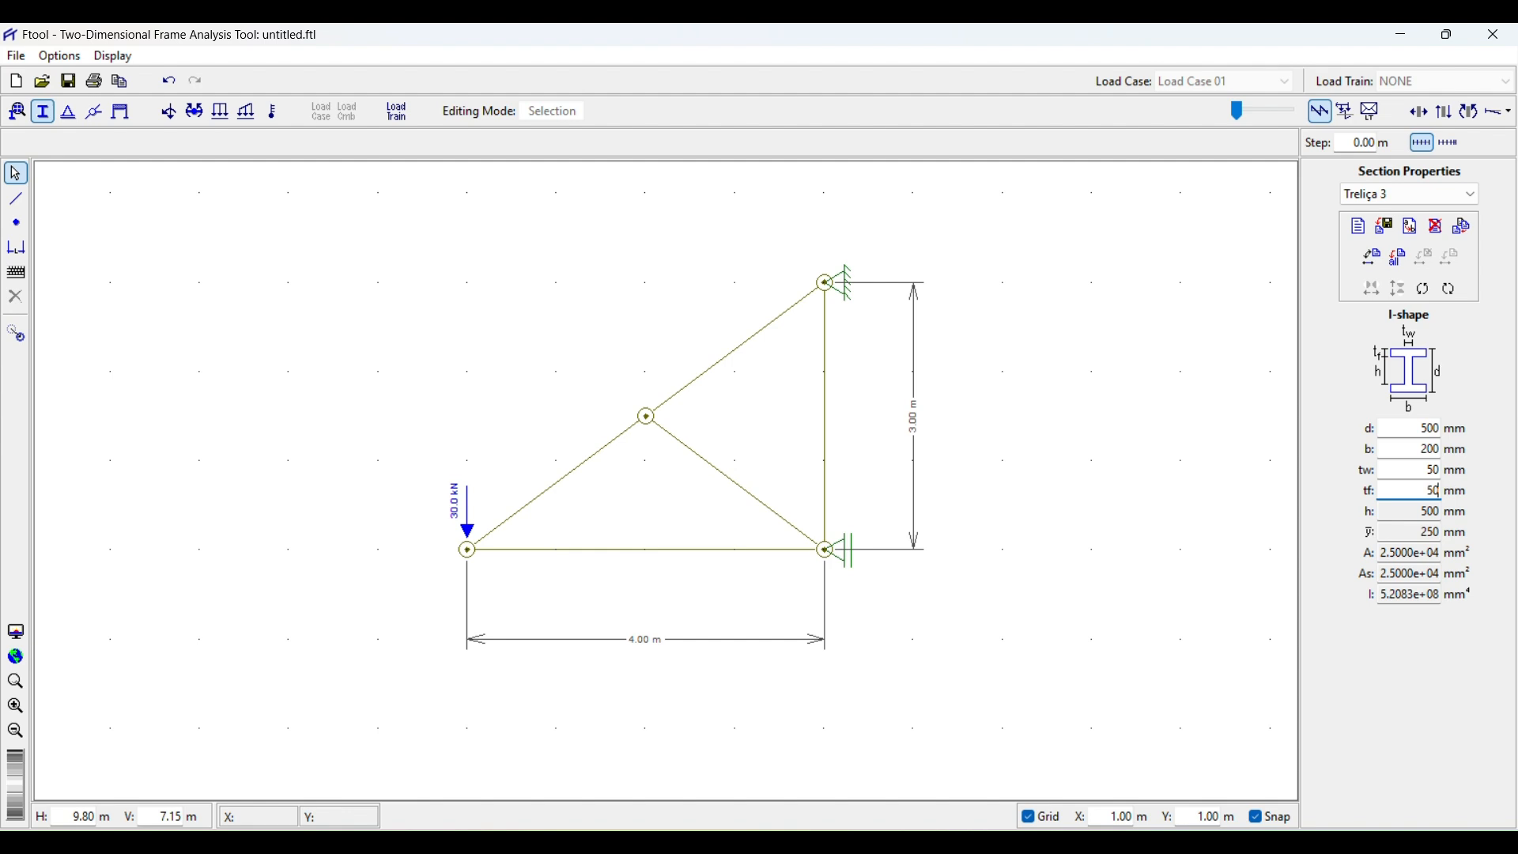
left_click(1399, 261)
Save the model as "Treliça 3" in the Vídeos folder
left_click(74, 89)
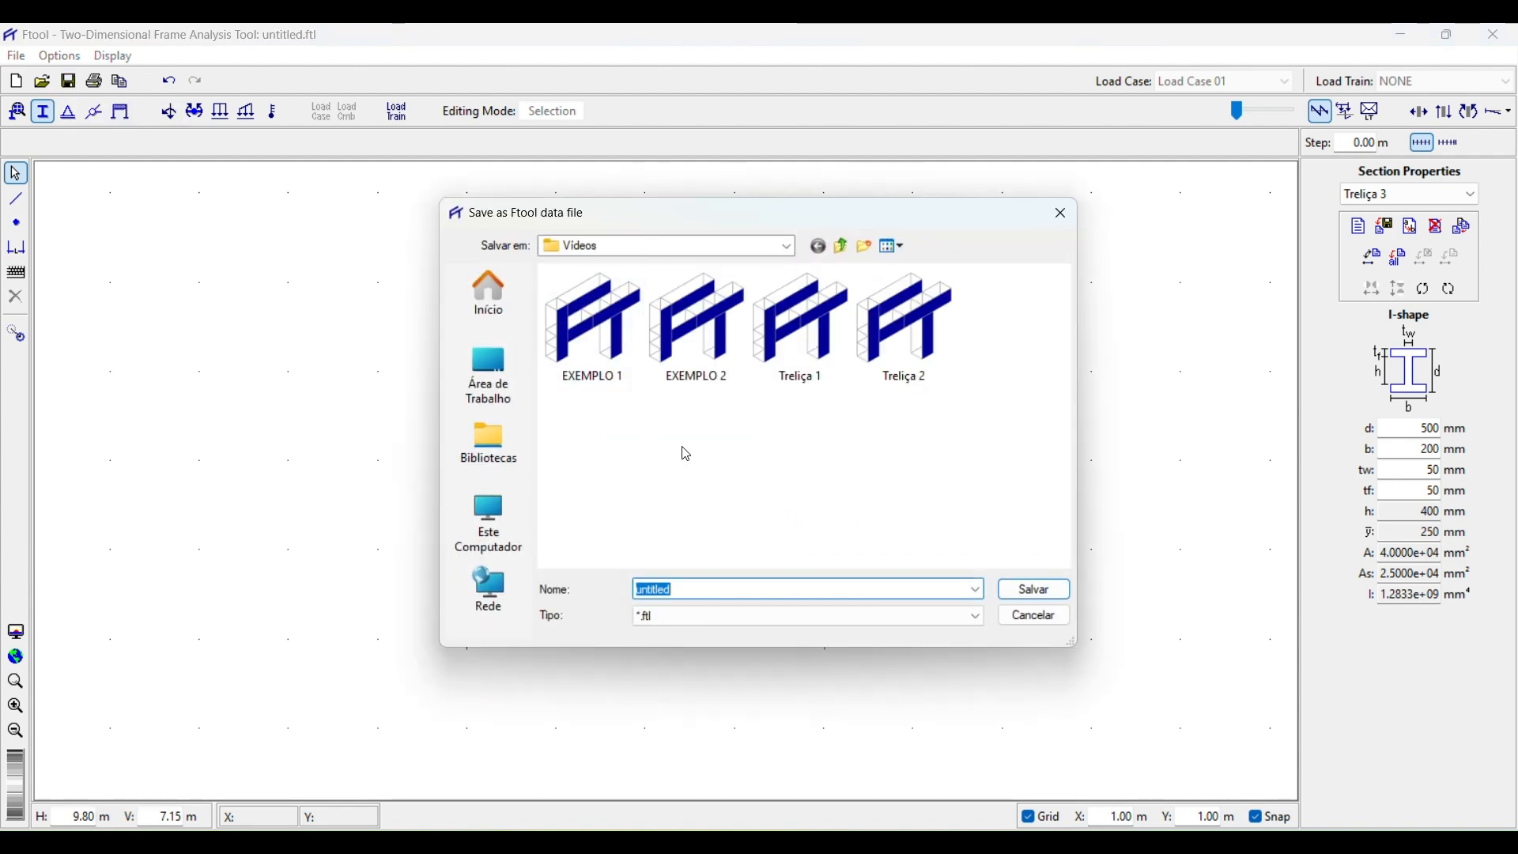
left_click(884, 370)
double_click(709, 589)
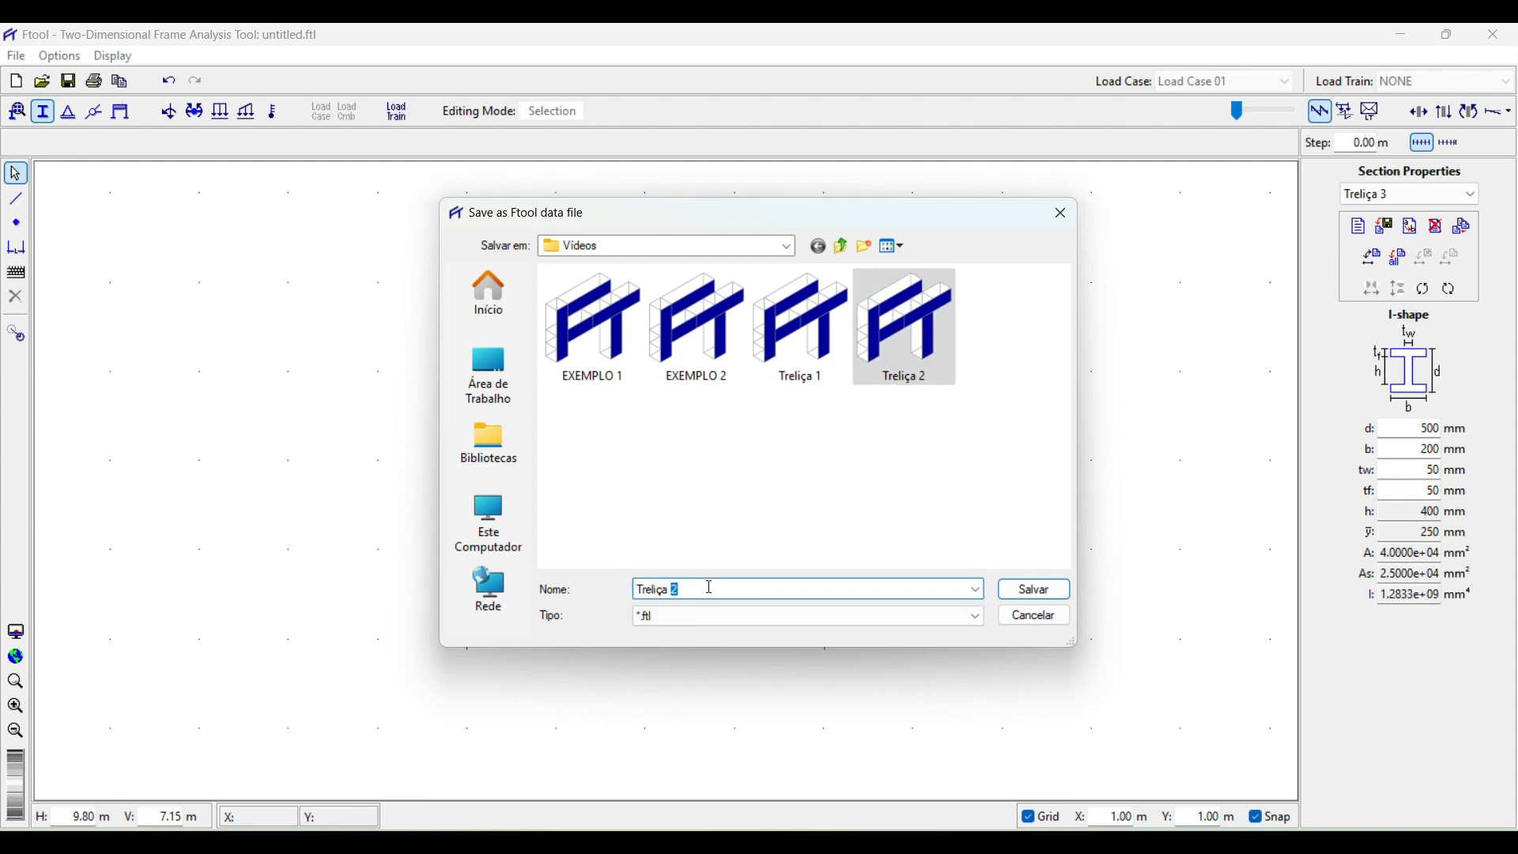
left_click(1042, 593)
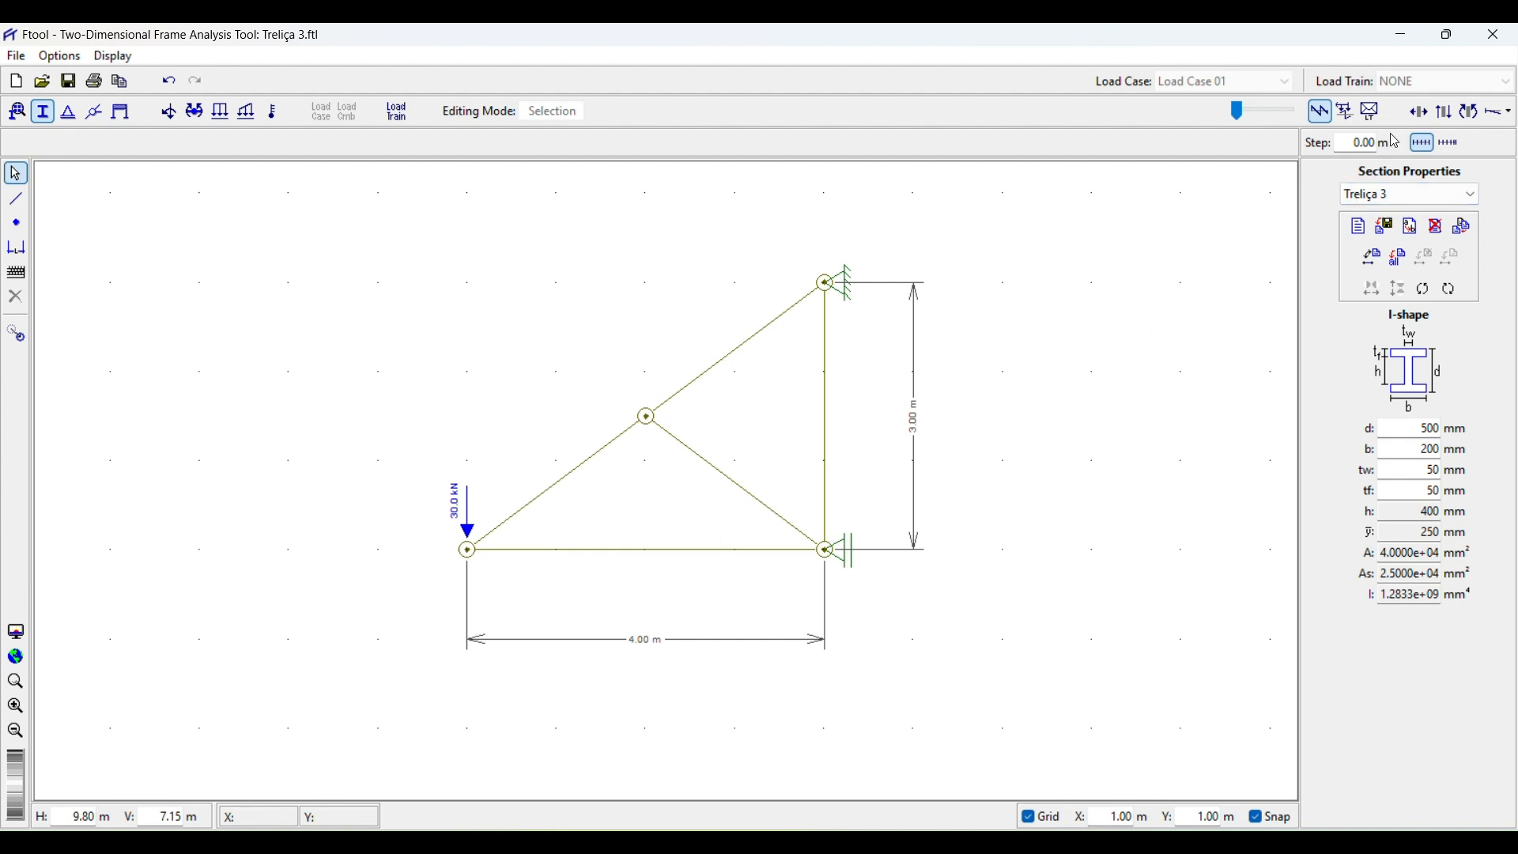
Run the analysis and display the axial force diagram of the truss
left_click(1428, 121)
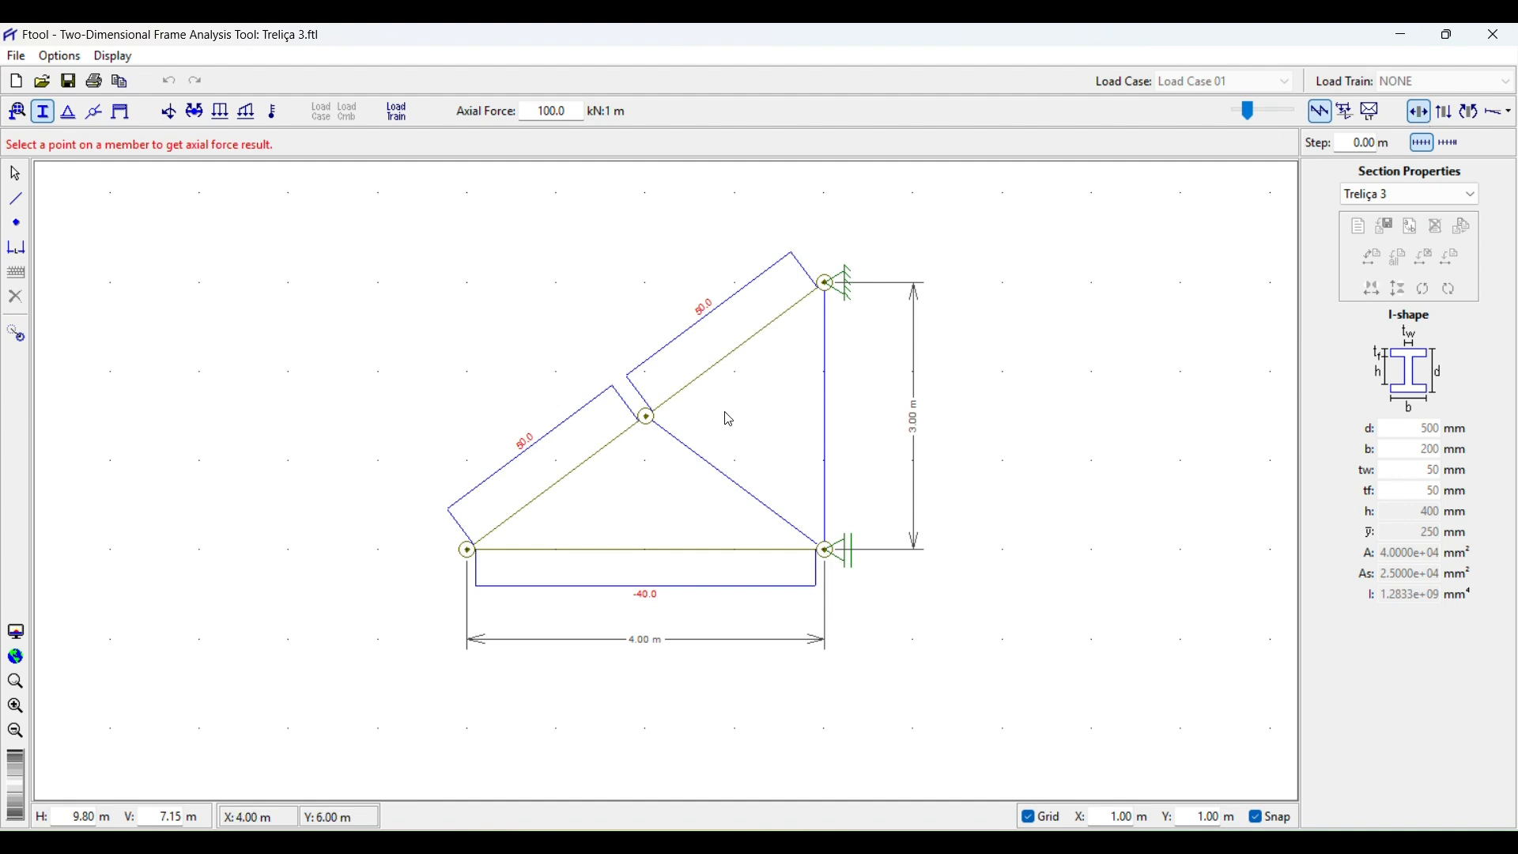
scroll(709, 461, "up", 2)
scroll(709, 461, "down", 1)
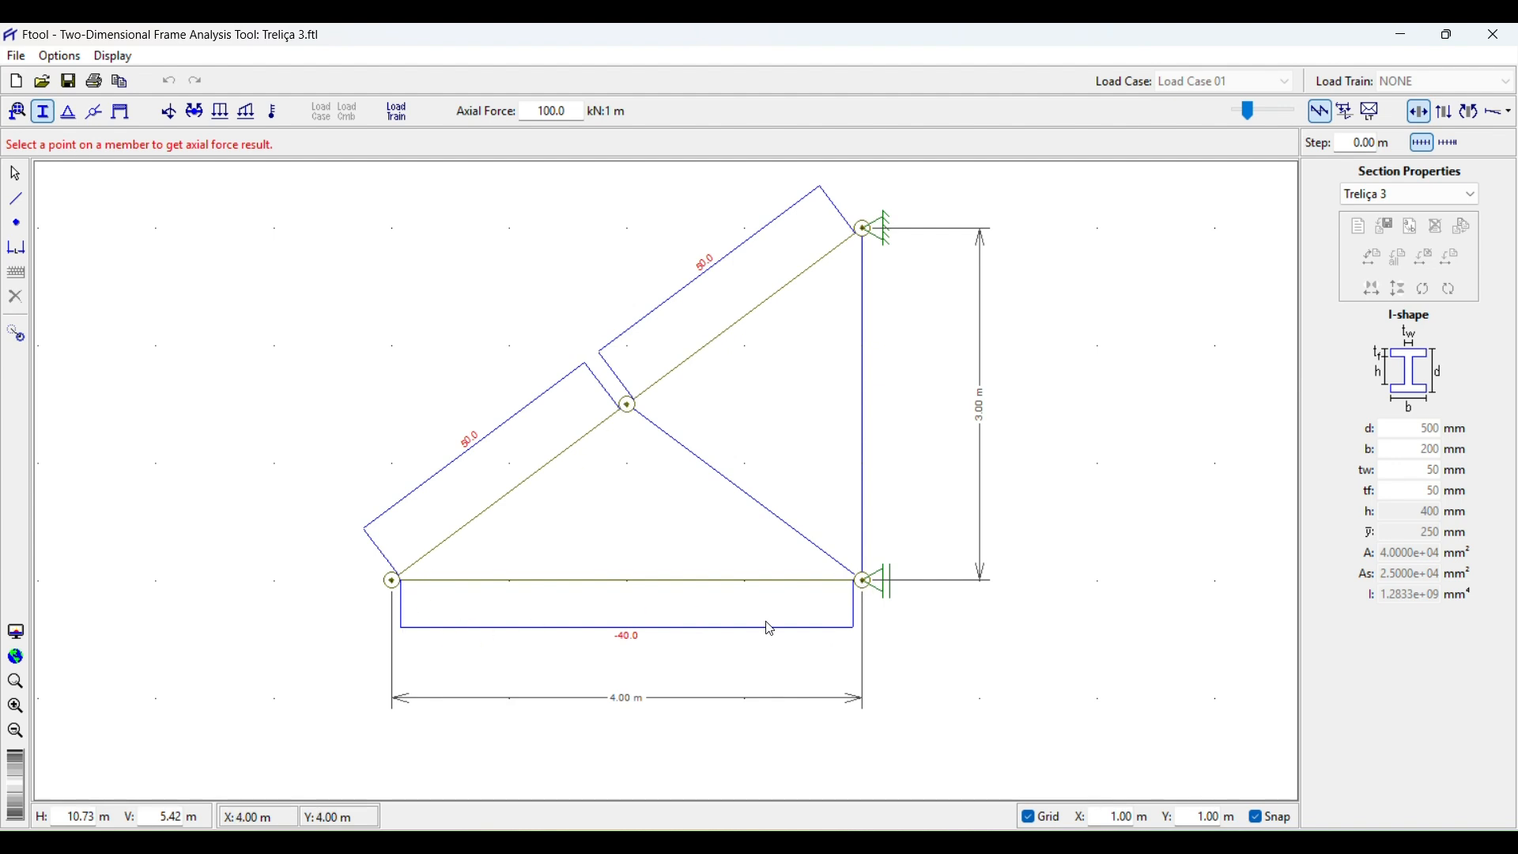
Check the sign convention for positive axial force, and close the conventions window
left_click(16, 56)
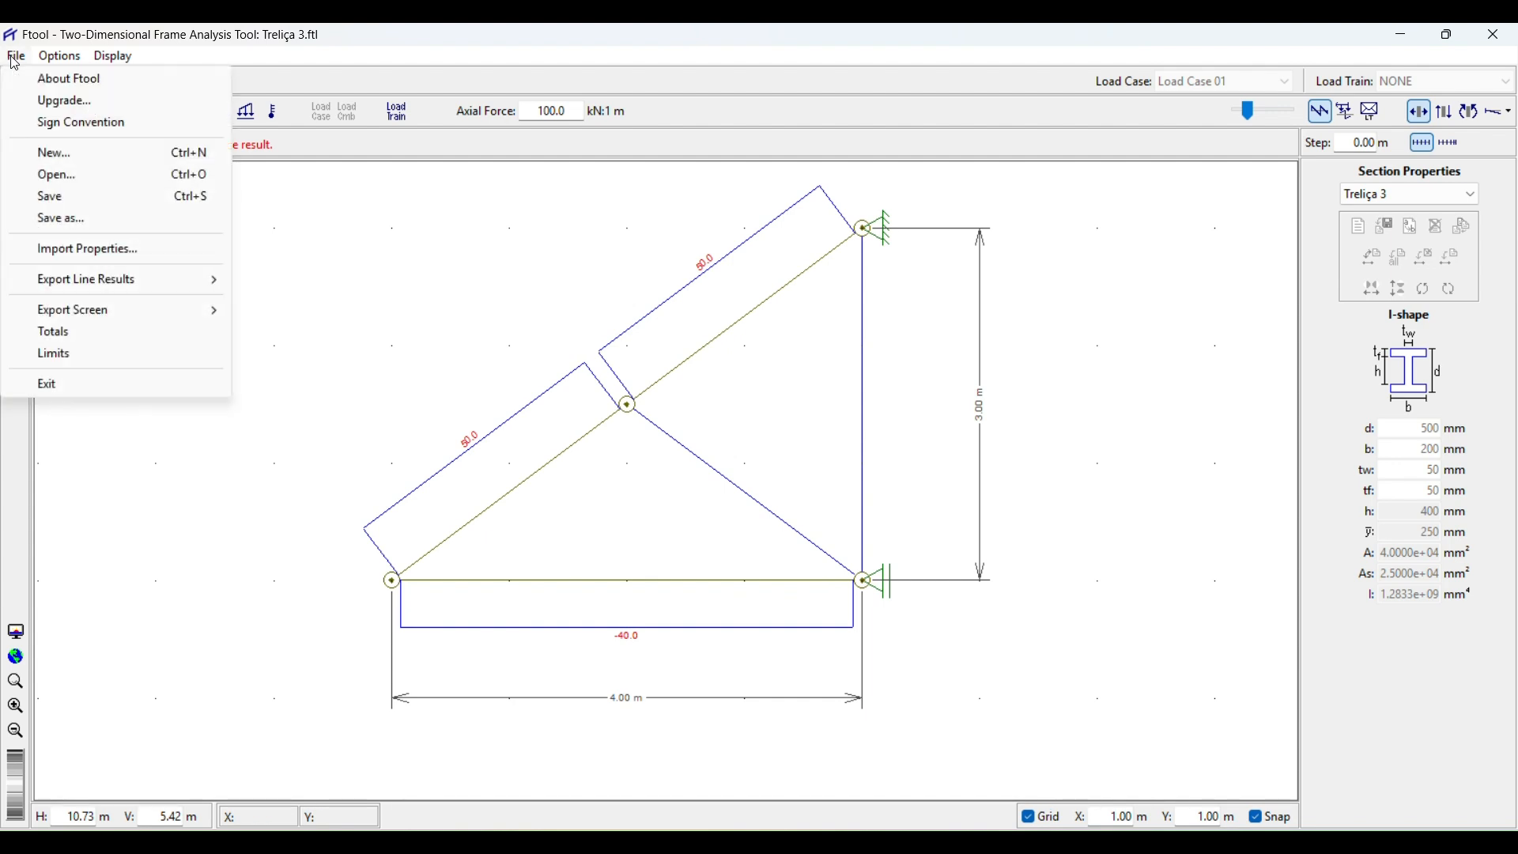
left_click(54, 125)
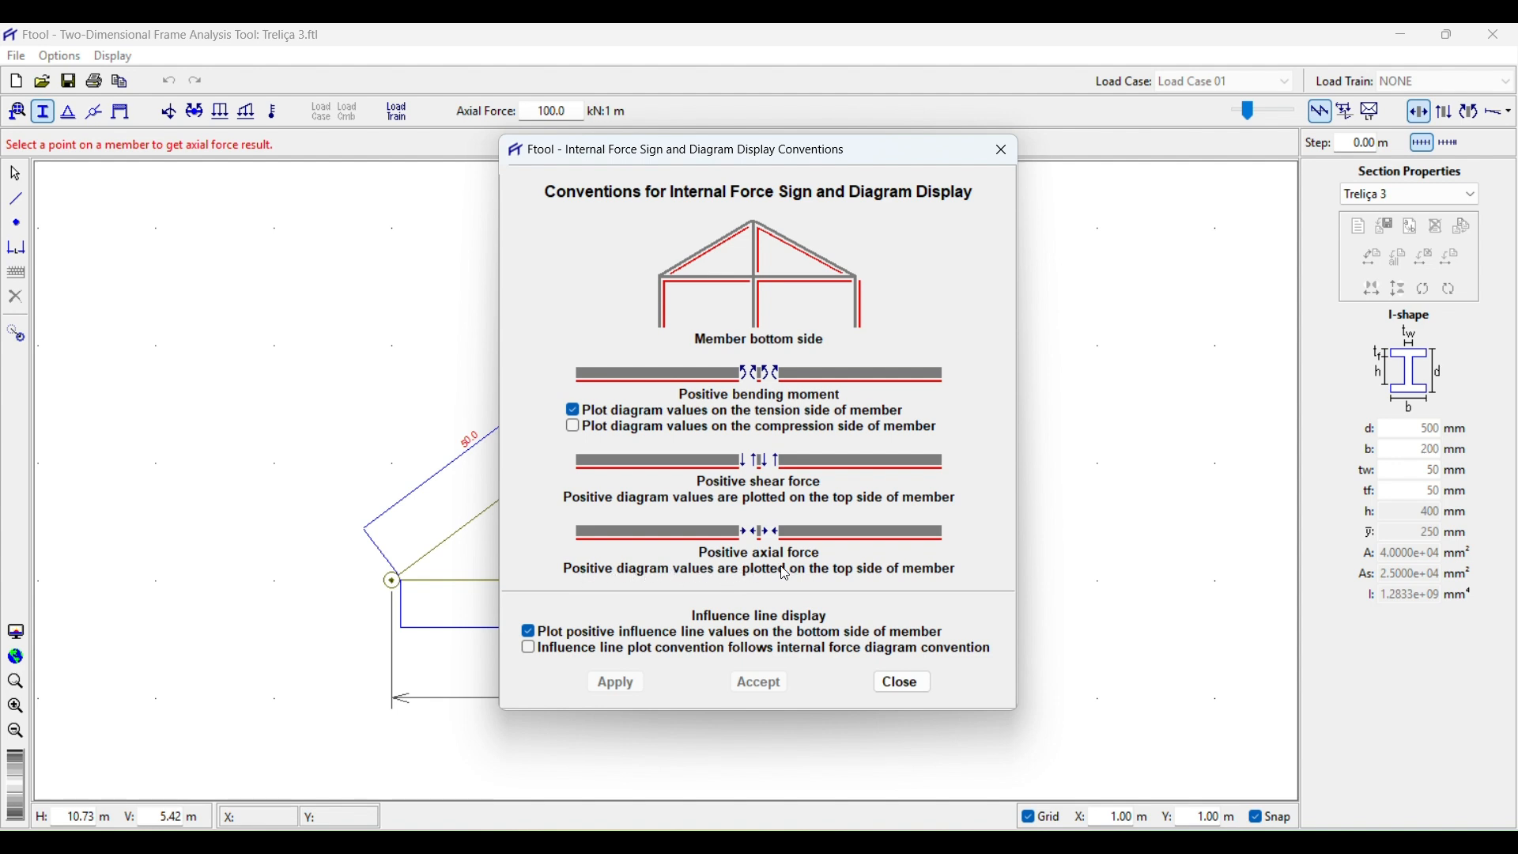
left_click(1001, 149)
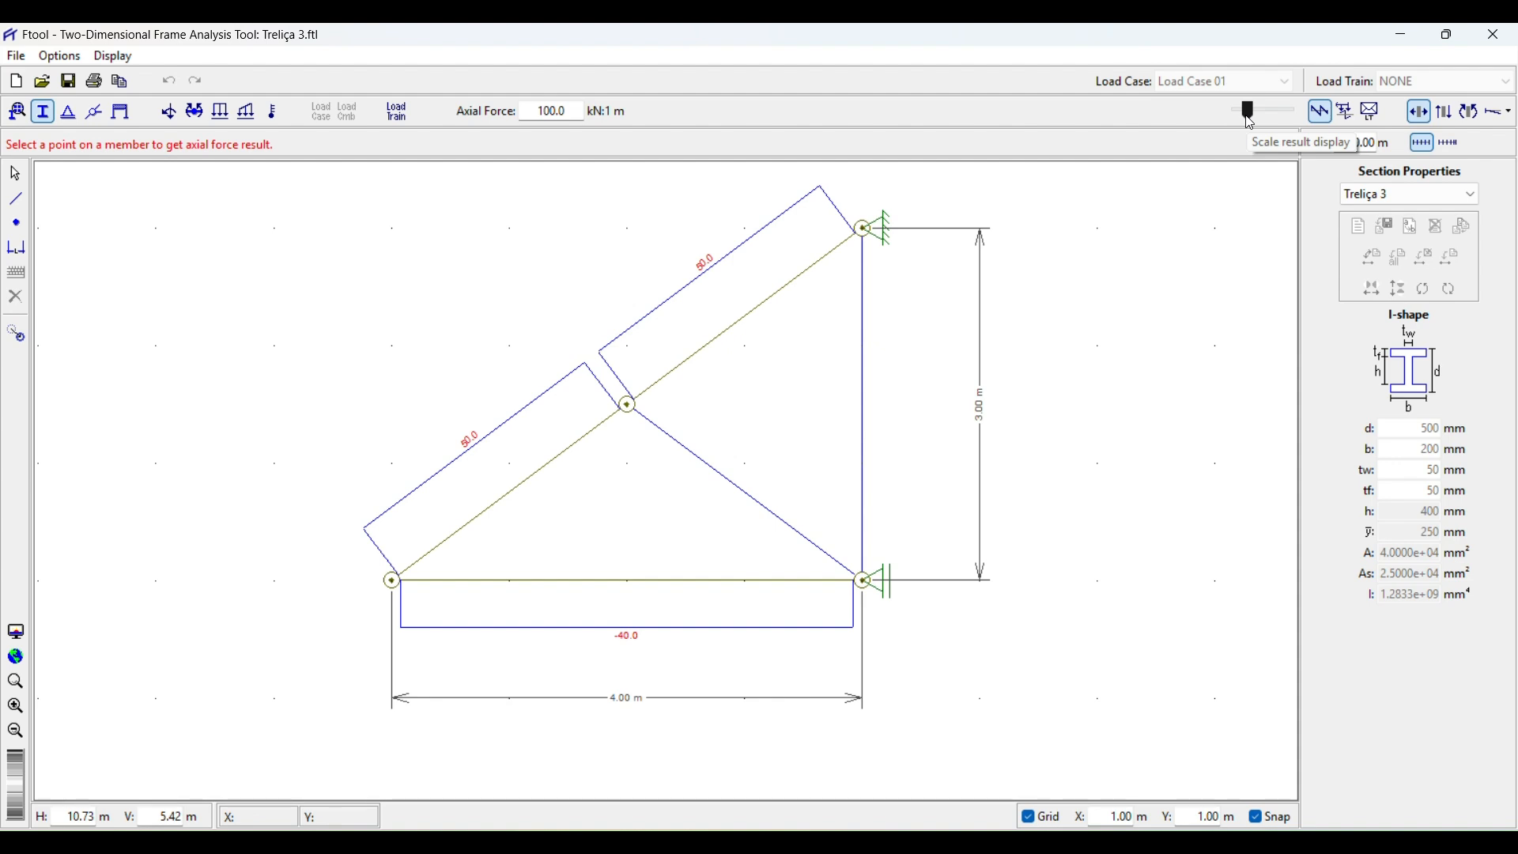
Reduce the result diagram scale to its minimum and set the text display size to Large
mouse_move(1250, 119)
left_mouse_down()
mouse_move(1266, 115)
mouse_move(1242, 117)
left_mouse_up()
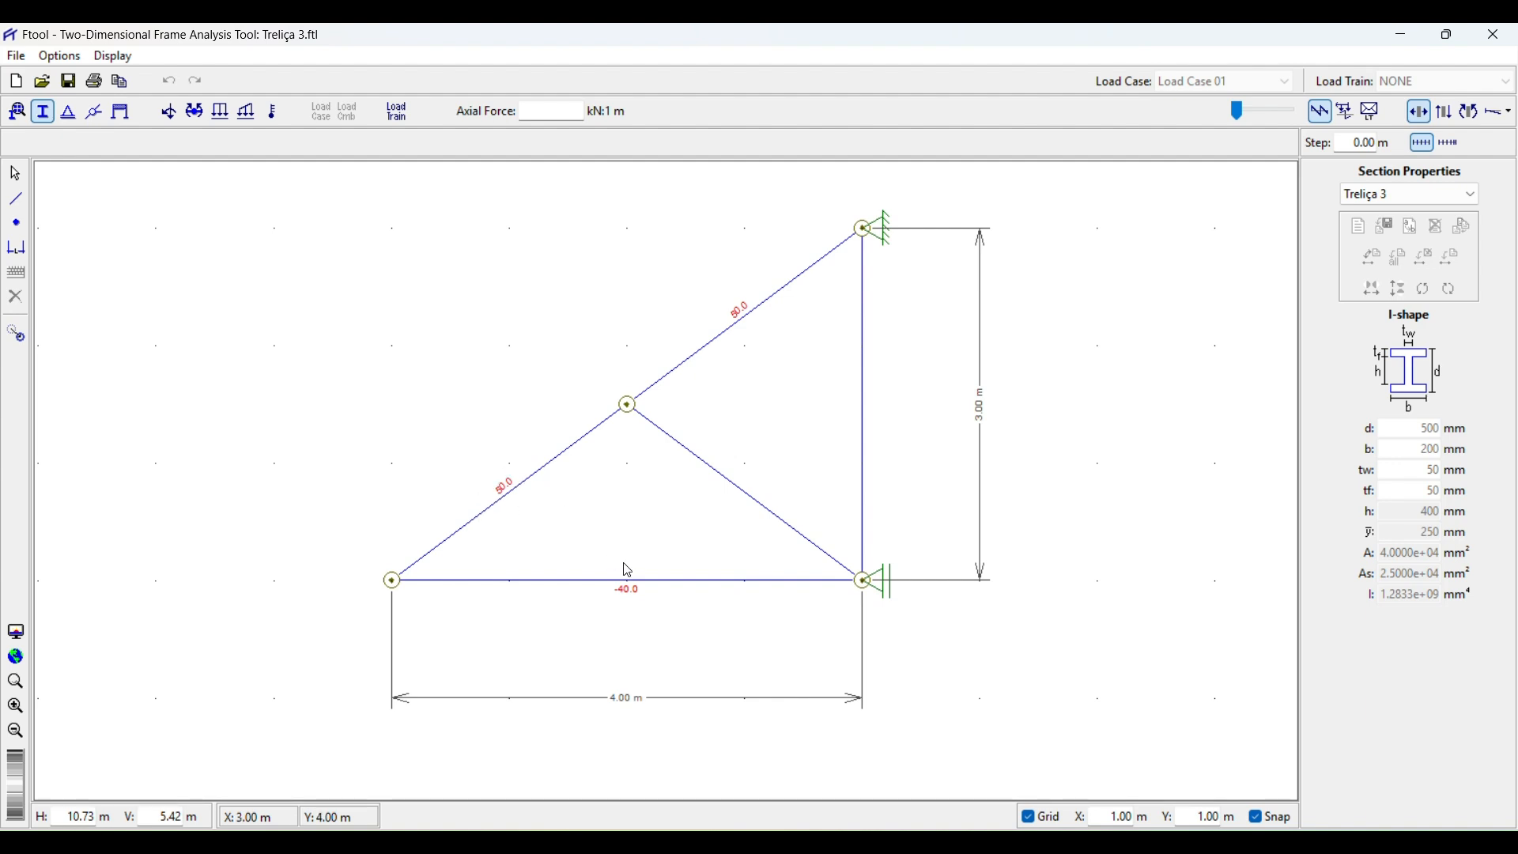
left_click(119, 57)
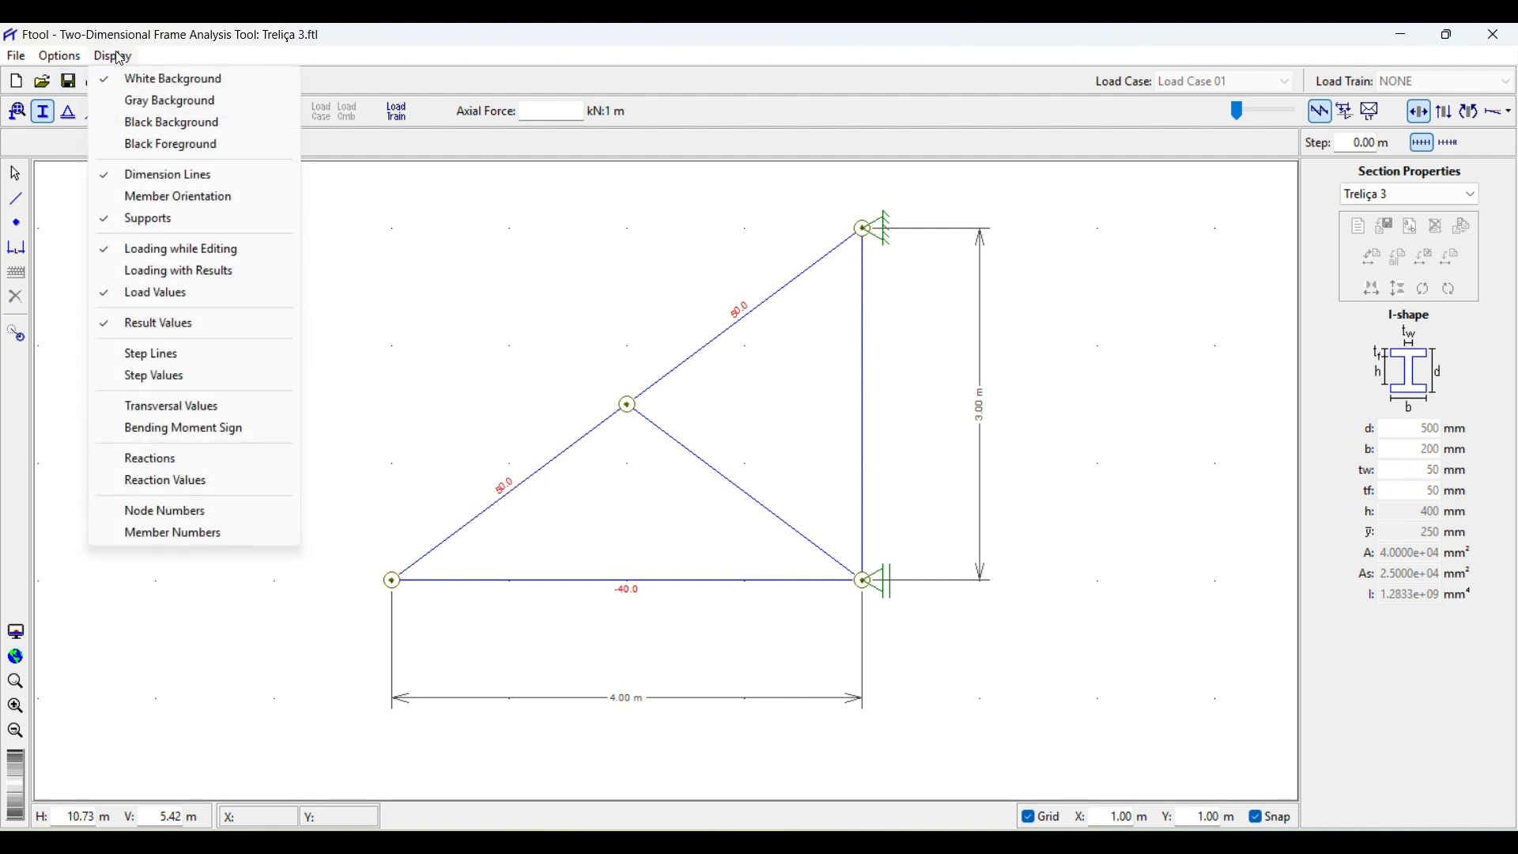
mouse_move(81, 57)
mouse_move(181, 152)
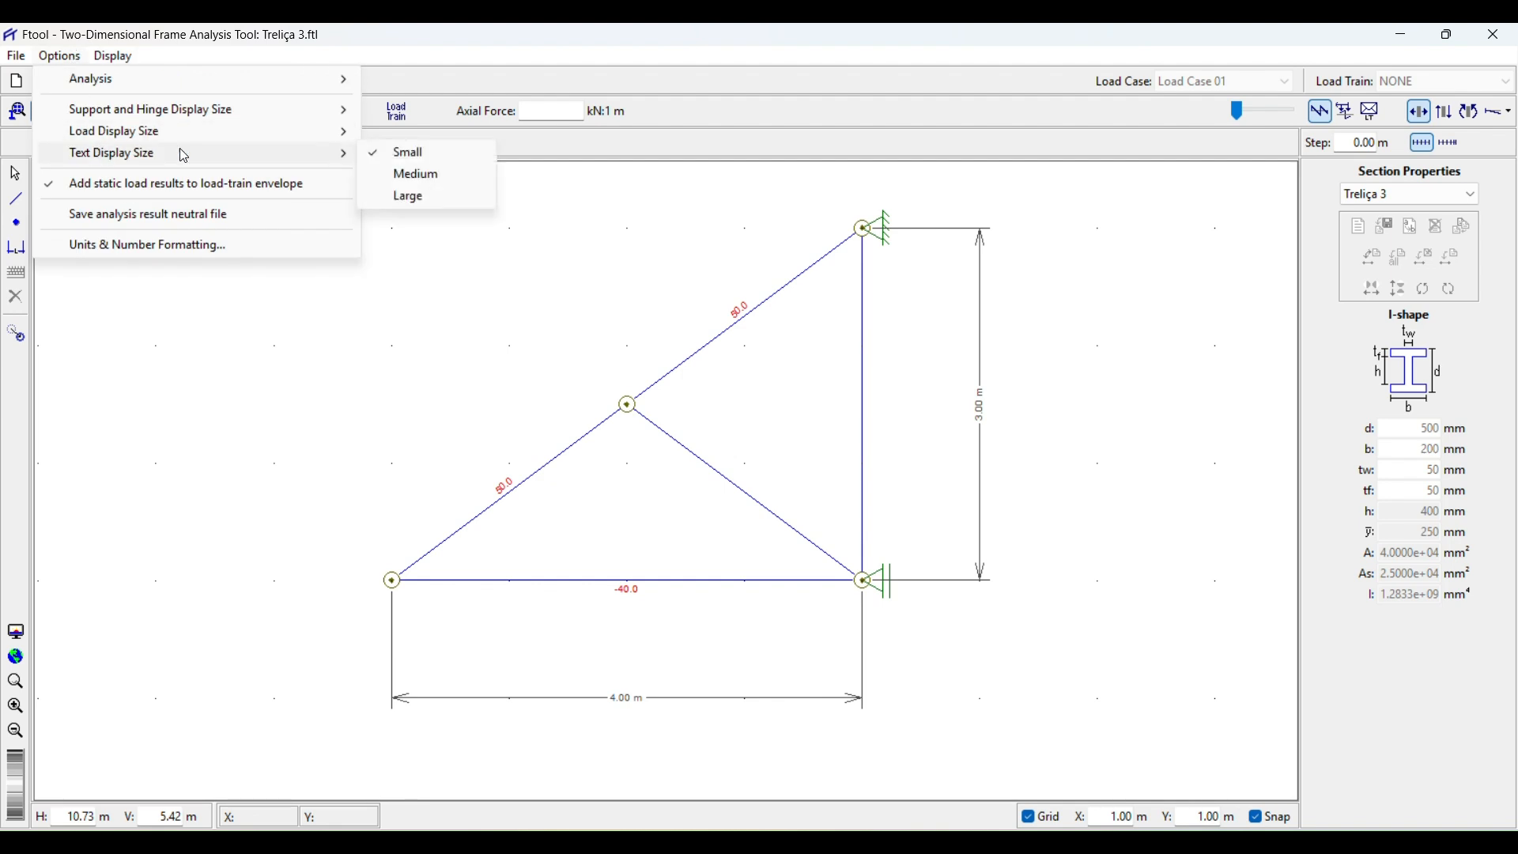
left_click(411, 198)
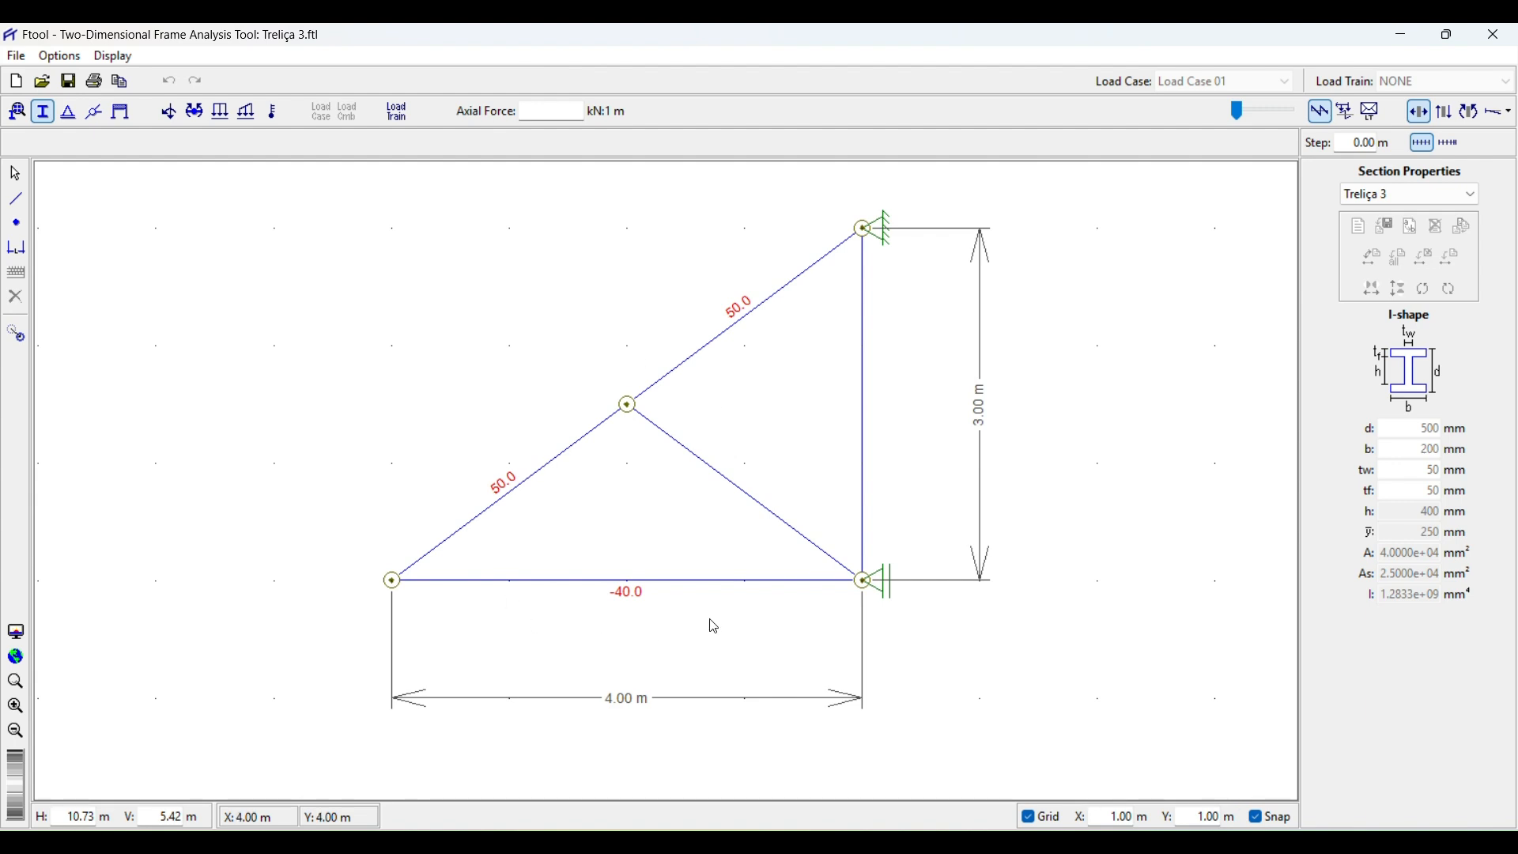
Display the support reactions with their values on the axial force results
mouse_move(879, 477)
left_mouse_down()
mouse_move(820, 501)
mouse_move(833, 515)
left_mouse_up()
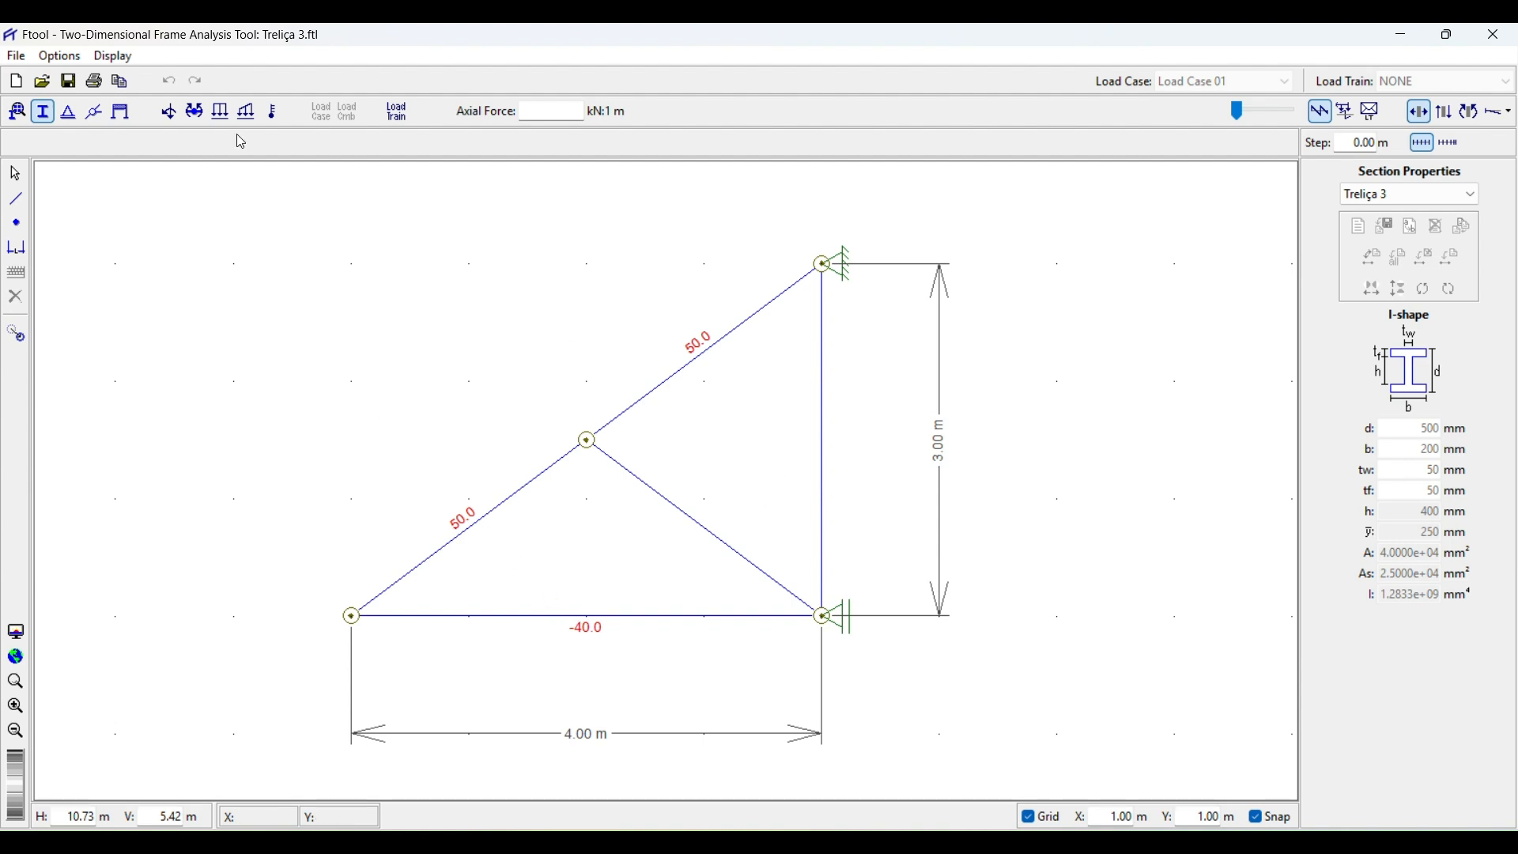
left_click(113, 56)
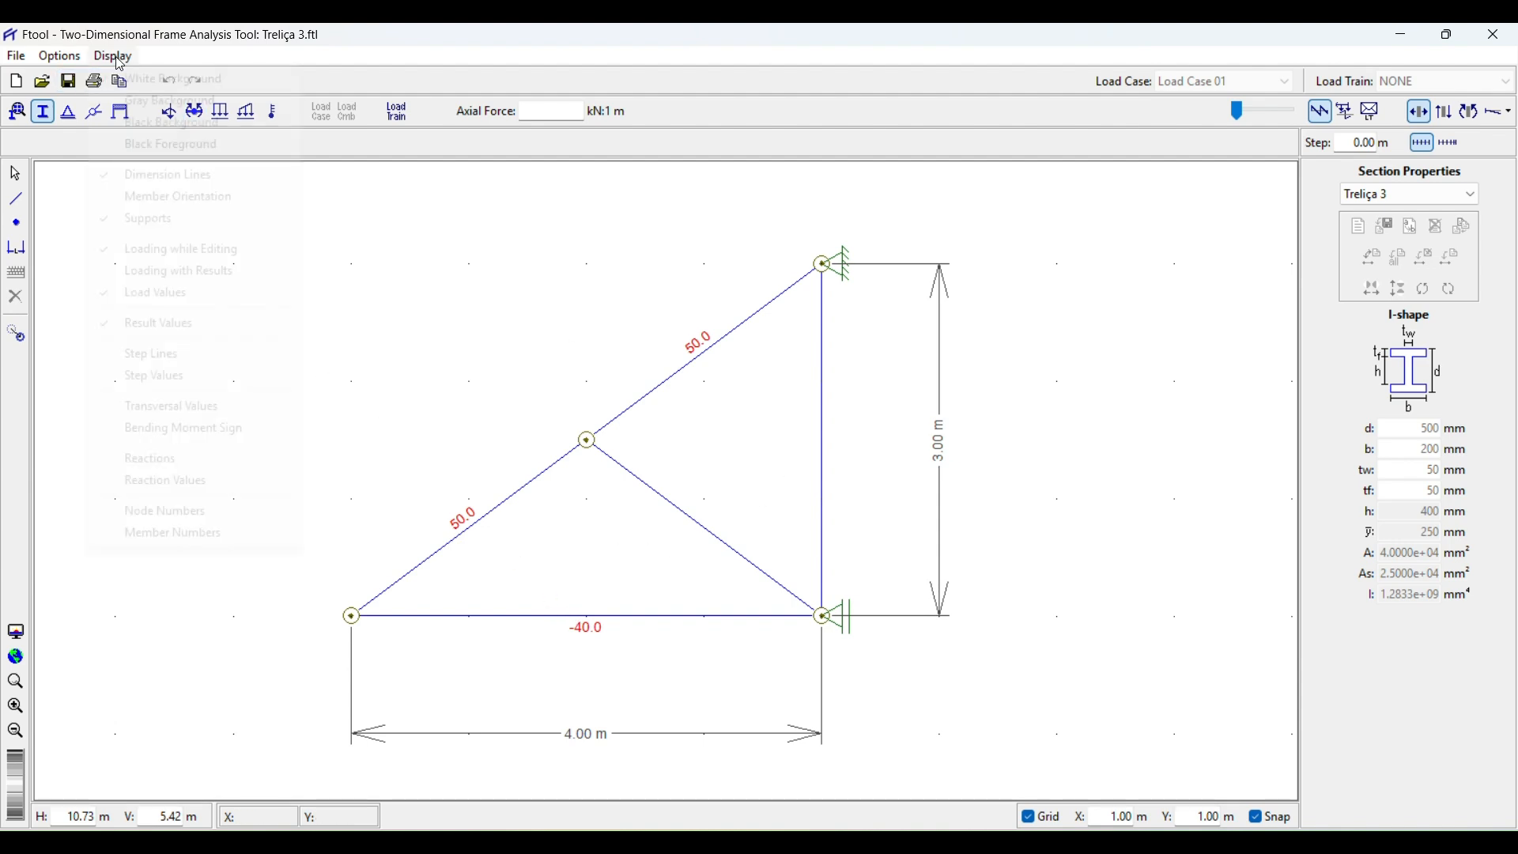
left_click(230, 482)
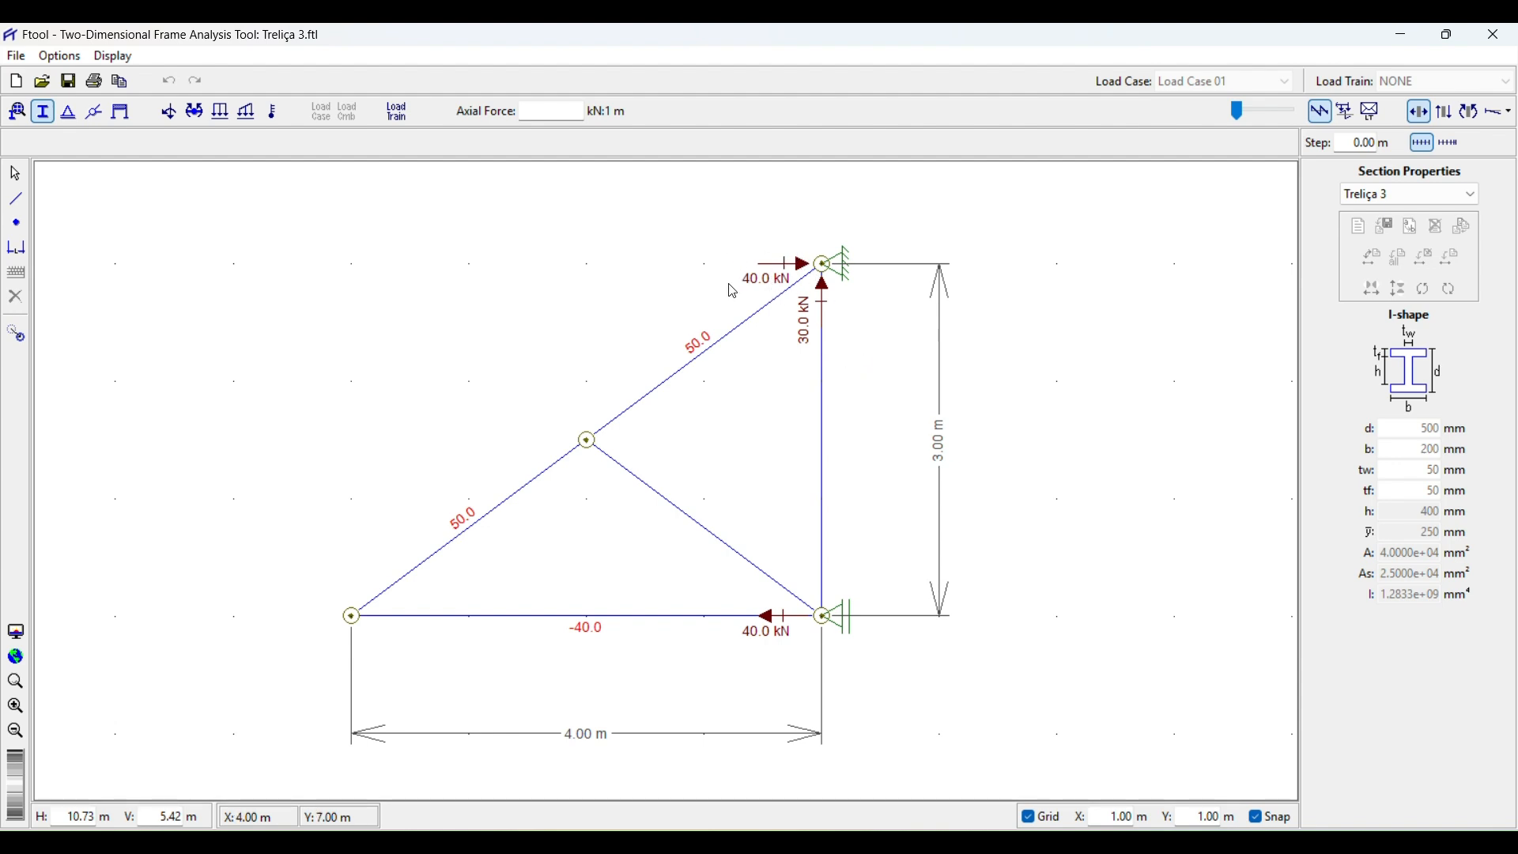
left_click(730, 395)
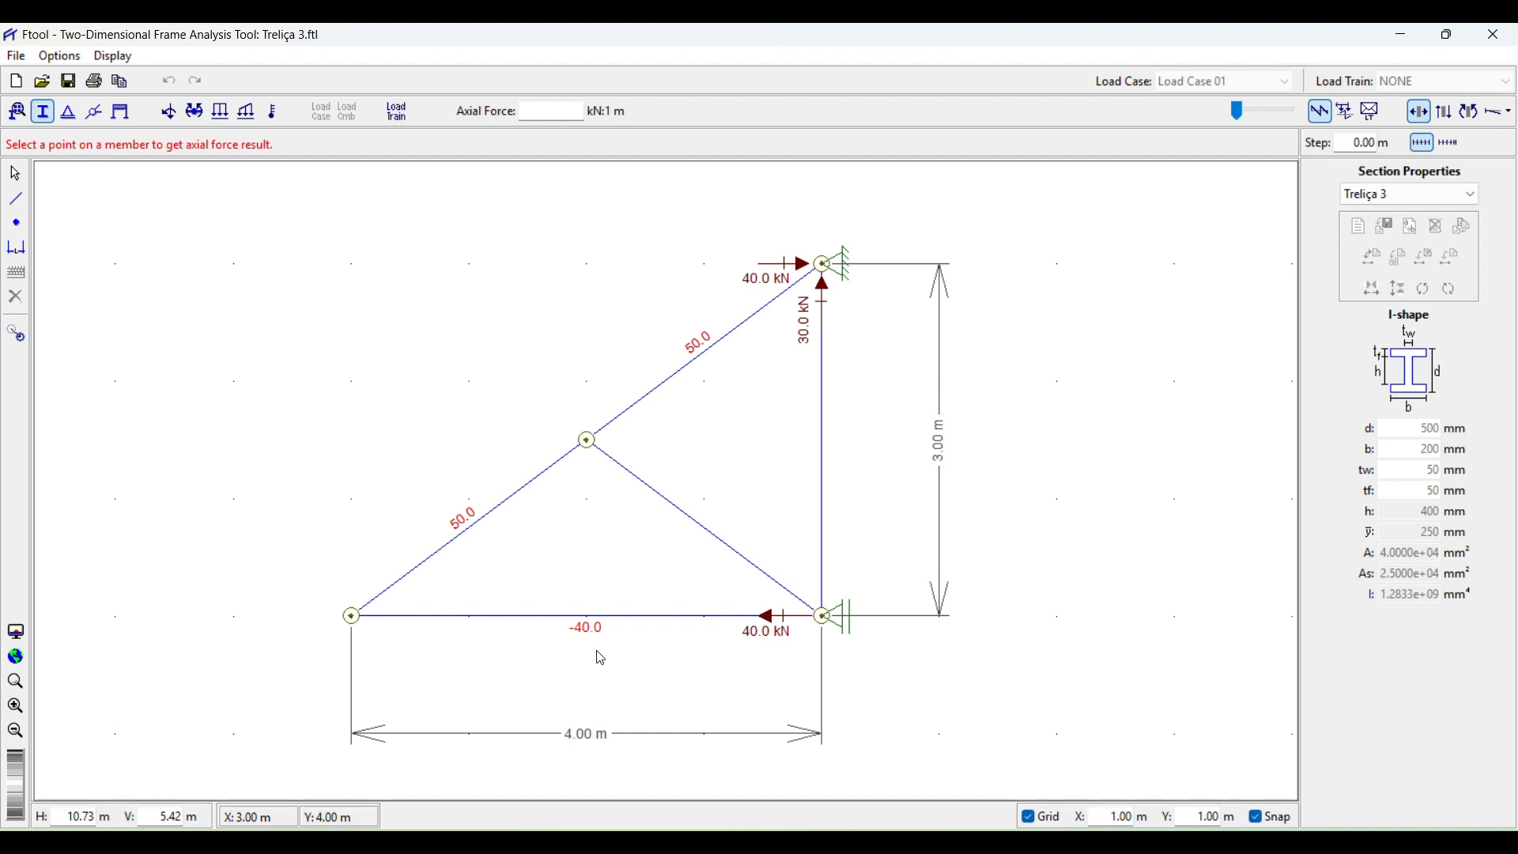
mouse_move(639, 489)
left_mouse_down()
mouse_move(705, 475)
mouse_move(683, 480)
left_mouse_up()
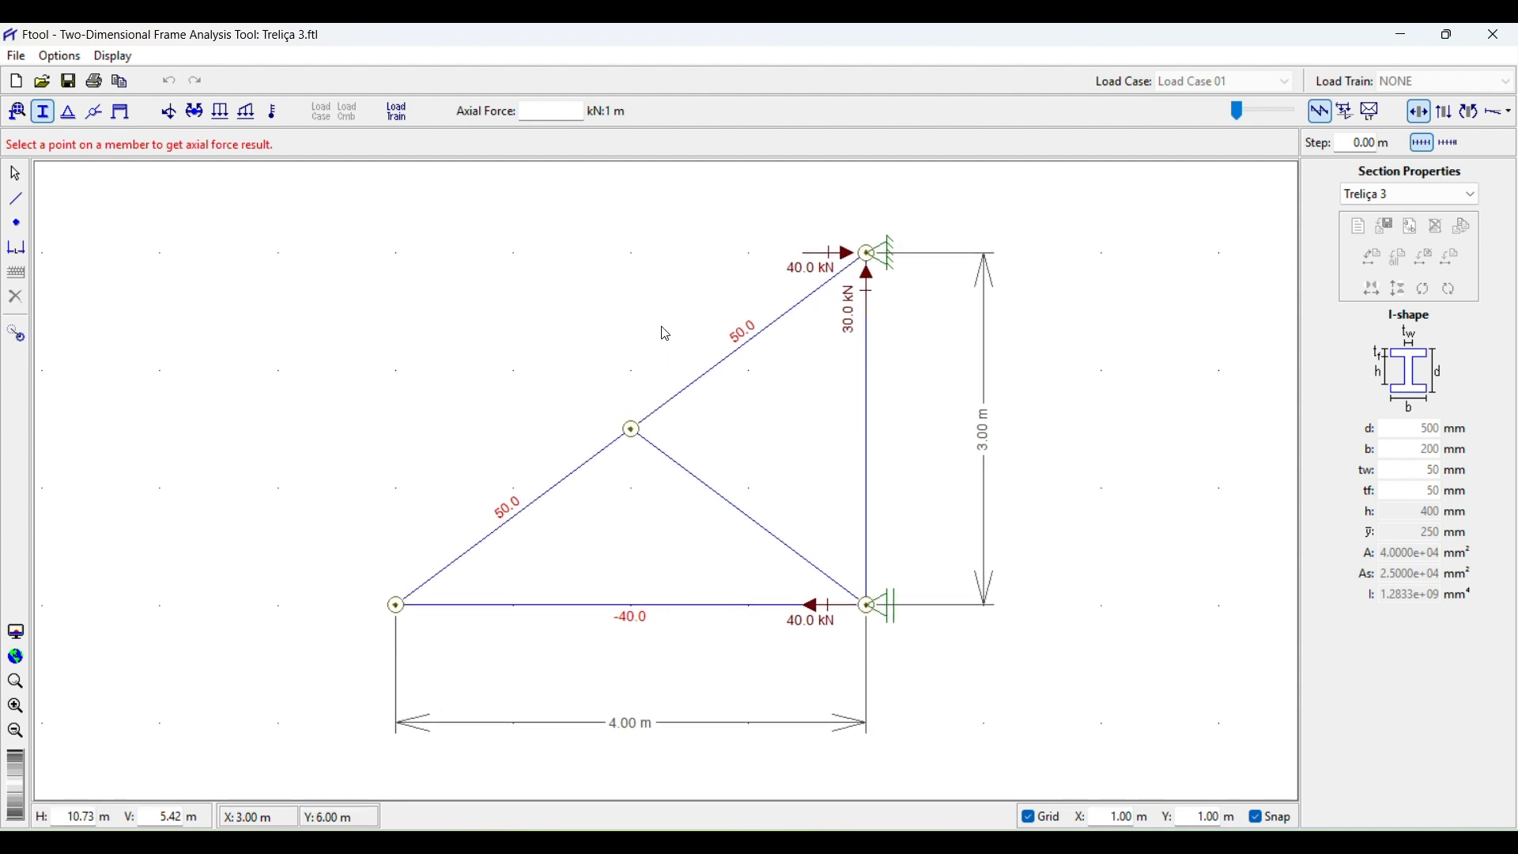